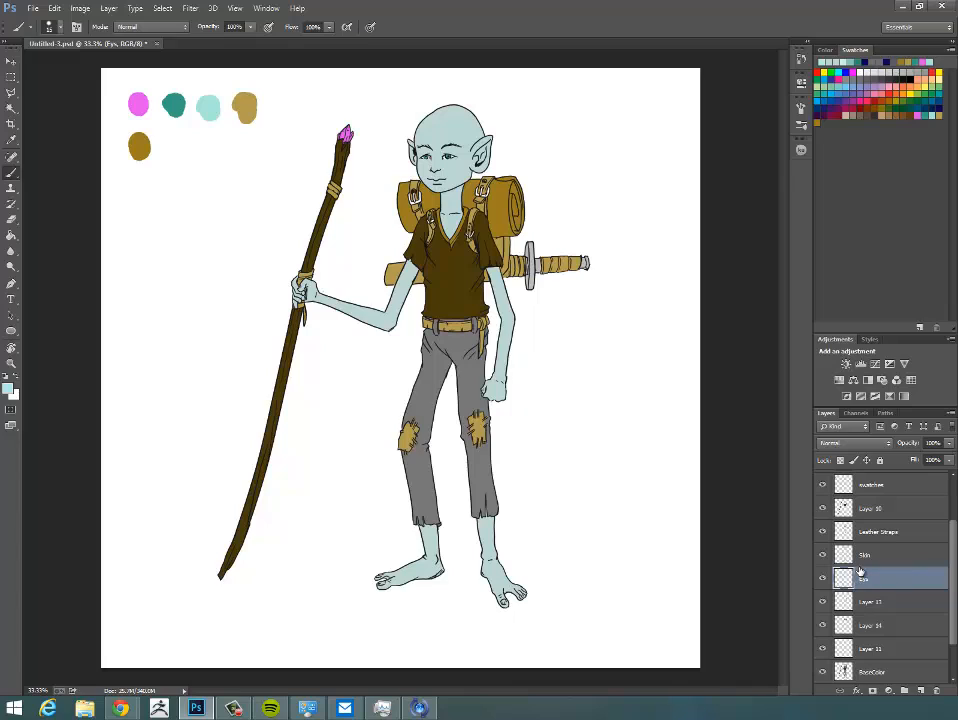
Correct the misspelled eye layer's name to Eyes and rename Layer 13 as Pack
double_click(864, 577)
key("Return")
left_click(868, 604)
double_click(860, 602)
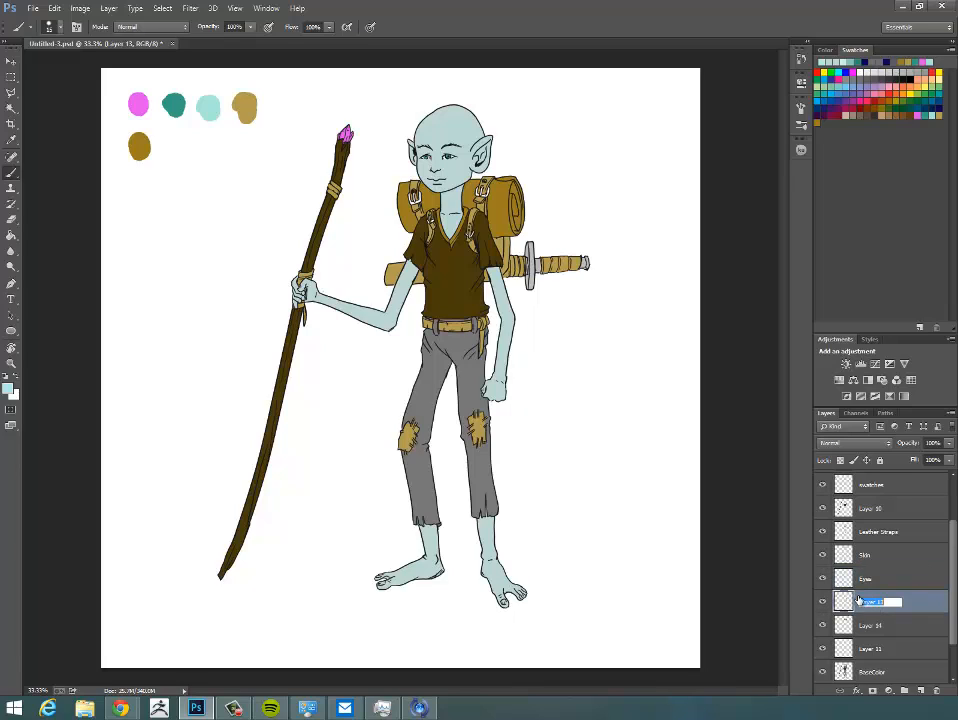
type("Pack")
key("Return")
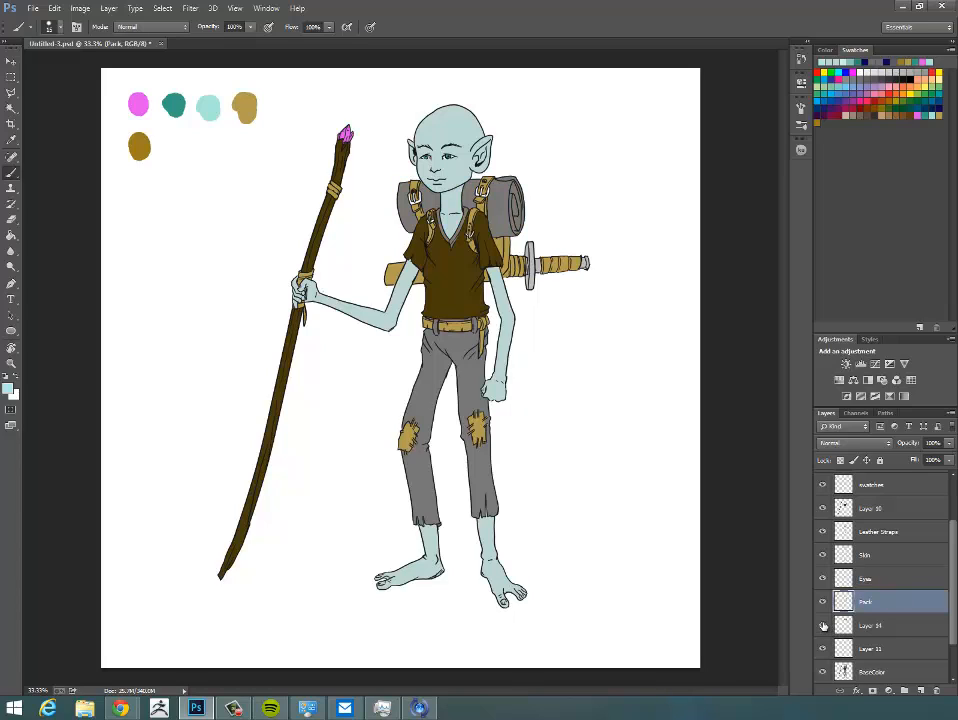
Rename Layer 14 as Roll and Layer 11 as Crystal
left_click(870, 625)
double_click(868, 625)
type("Roll")
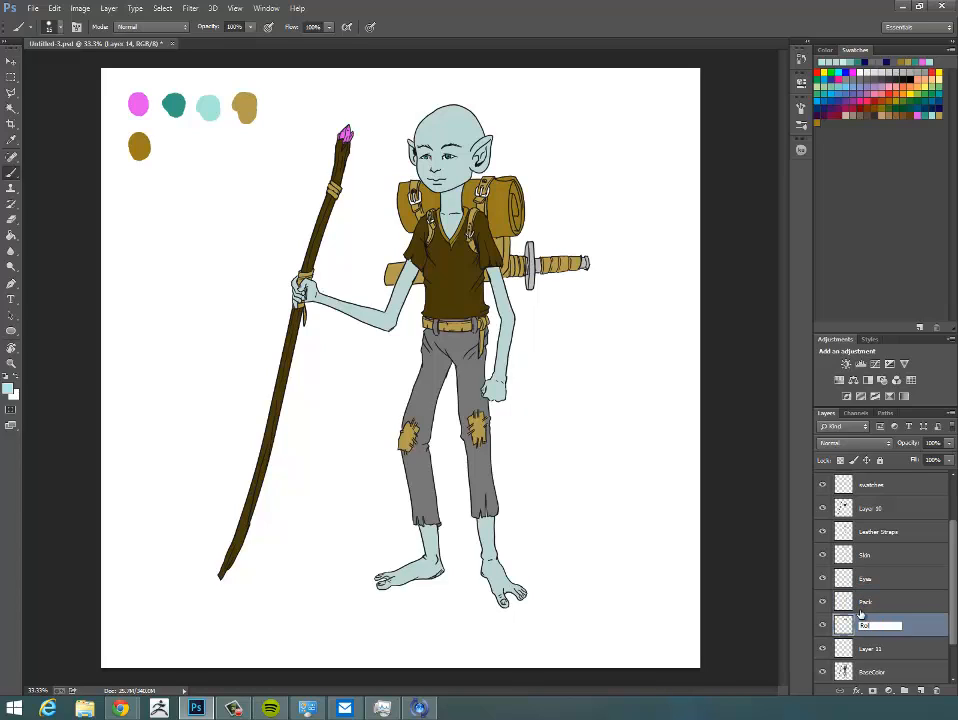
key("Return")
left_click(822, 649)
left_click(822, 649)
double_click(872, 650)
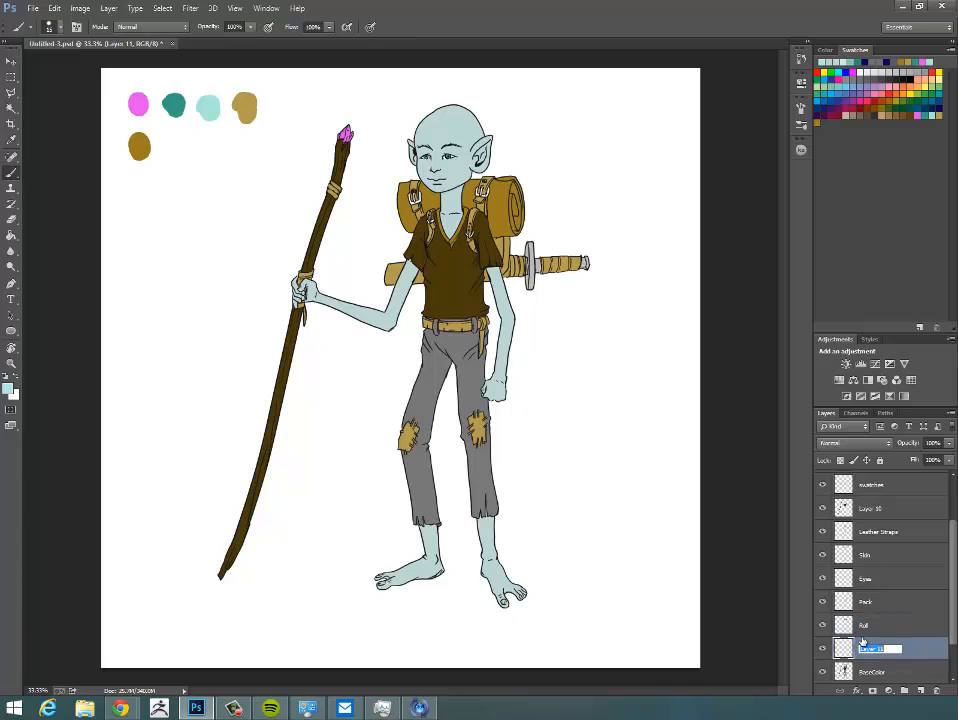
type("Crrystal")
key("Return")
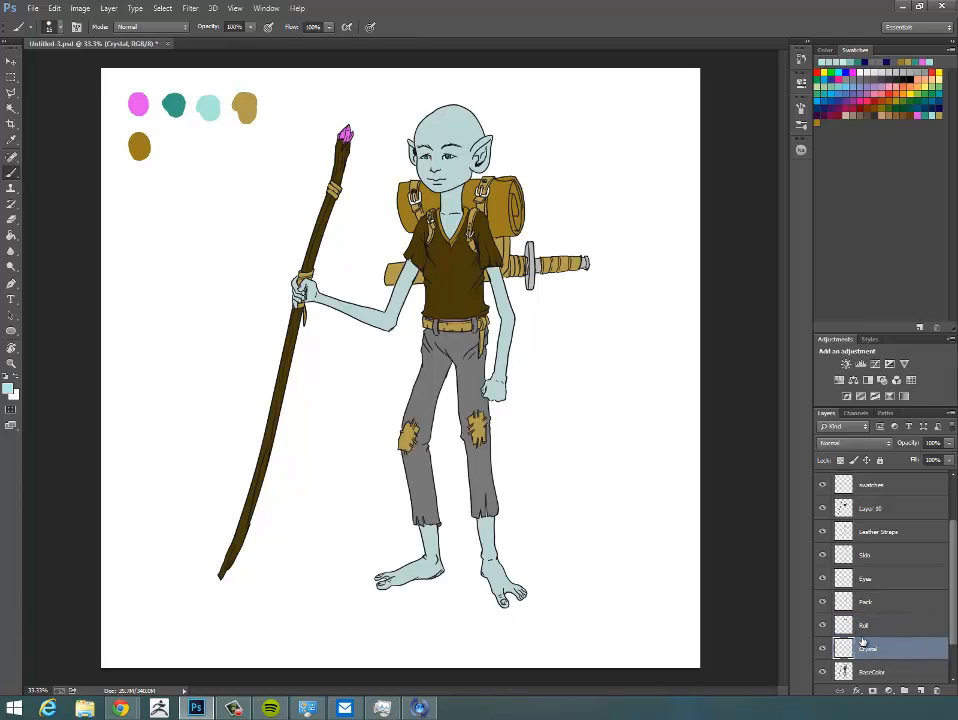
Recolour the Skin layer pale green with Hue/Saturation: hue -73, saturation +30, lightness +12
left_click(895, 578)
left_click(905, 555)
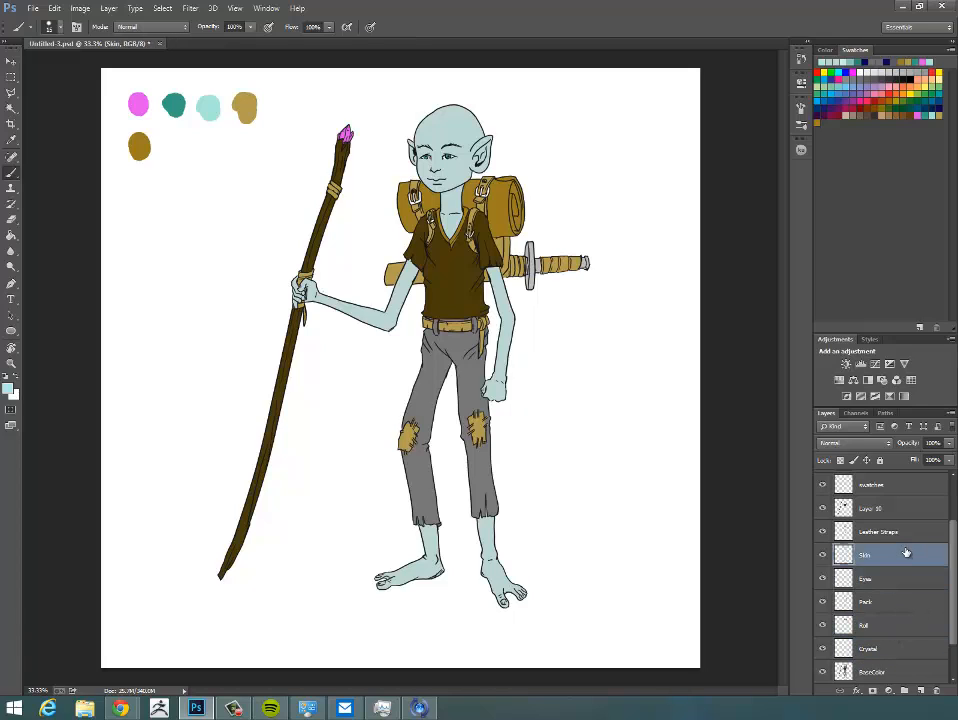
key("ctrl+u")
left_click_drag(583, 220, 720, 118)
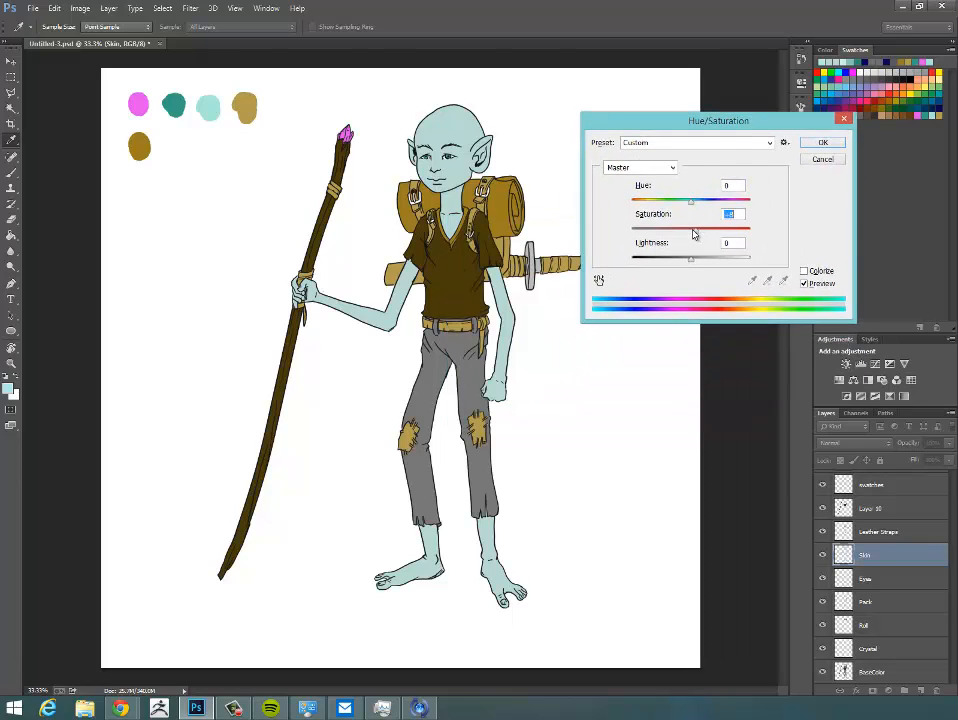
left_click_drag(690, 259, 703, 260)
left_click_drag(690, 200, 697, 259)
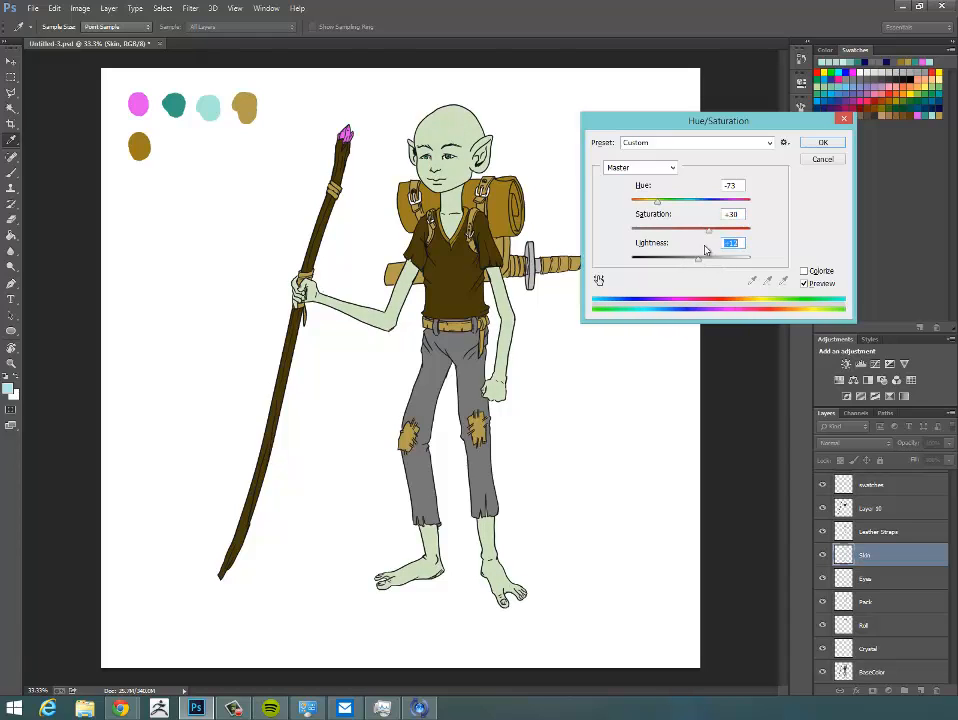
key("Return")
key("b")
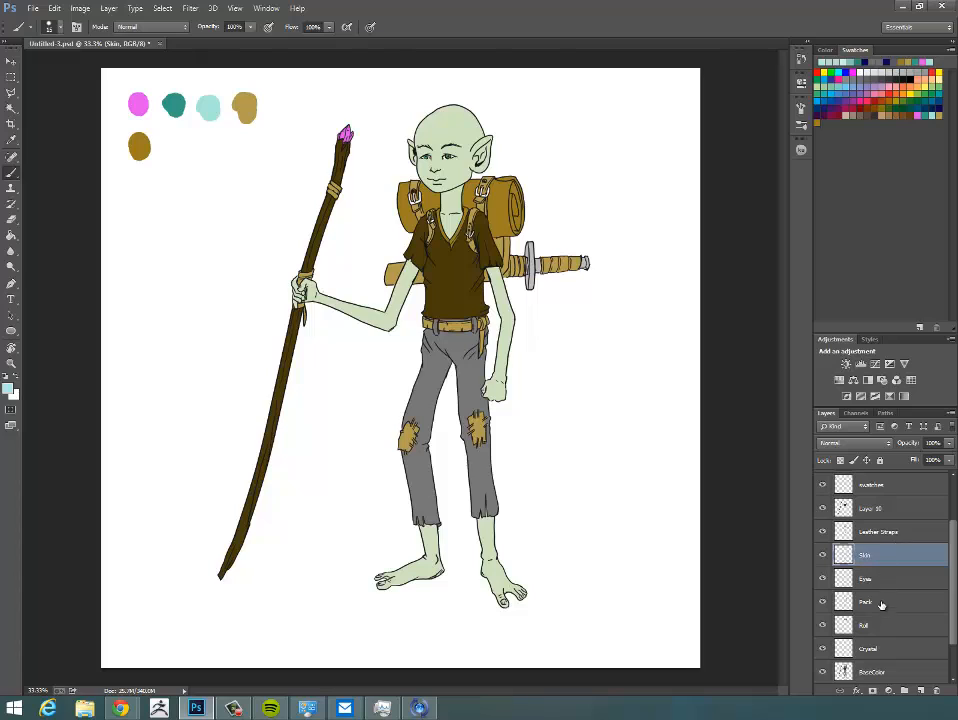
Mute the Roll layer's brown with Hue/Saturation by lowering its saturation and adjusting its lightness slightly
left_click(880, 601)
left_click(886, 626)
key("ctrl+u")
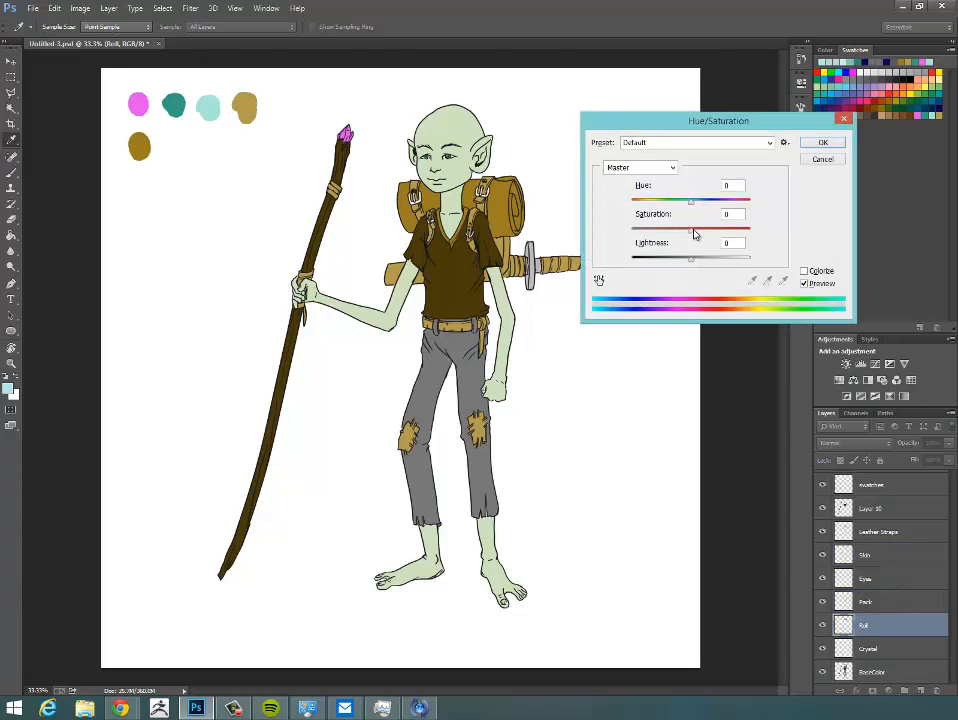
left_click_drag(695, 234, 681, 233)
mouse_move(689, 260)
left_mouse_down()
mouse_move(698, 262)
mouse_move(653, 234)
mouse_move(698, 263)
mouse_move(689, 263)
left_mouse_up()
left_click(823, 142)
key("b")
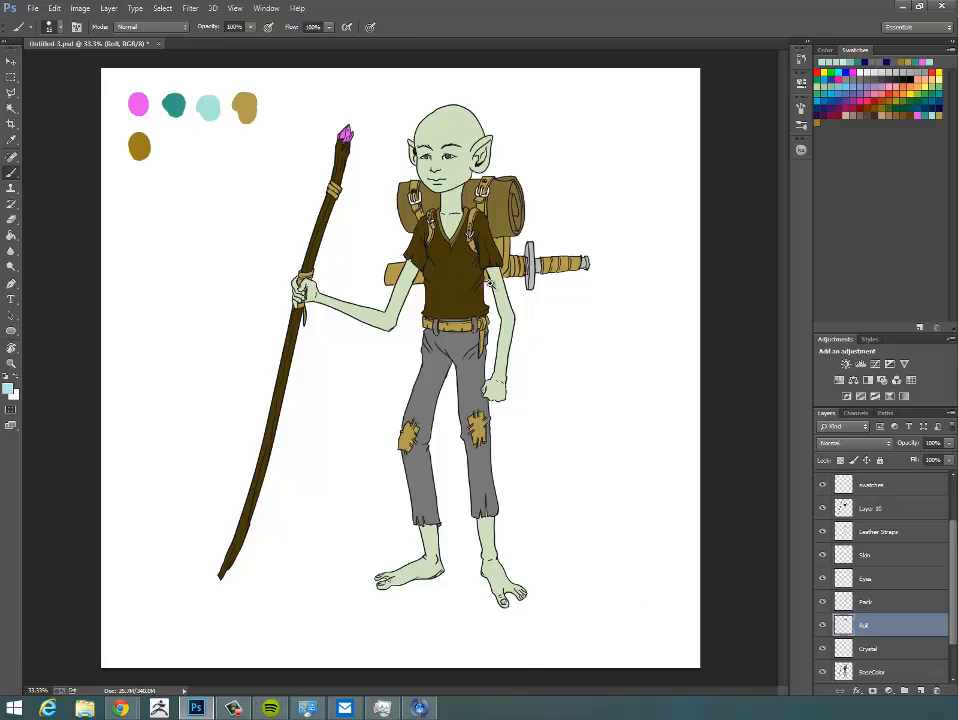
Sample the teal iris colour with the Eyes layer active, and make the Skin layer active
left_click_drag(481, 274, 547, 265)
left_click_drag(512, 98, 524, 314)
left_click_drag(521, 205, 515, 325)
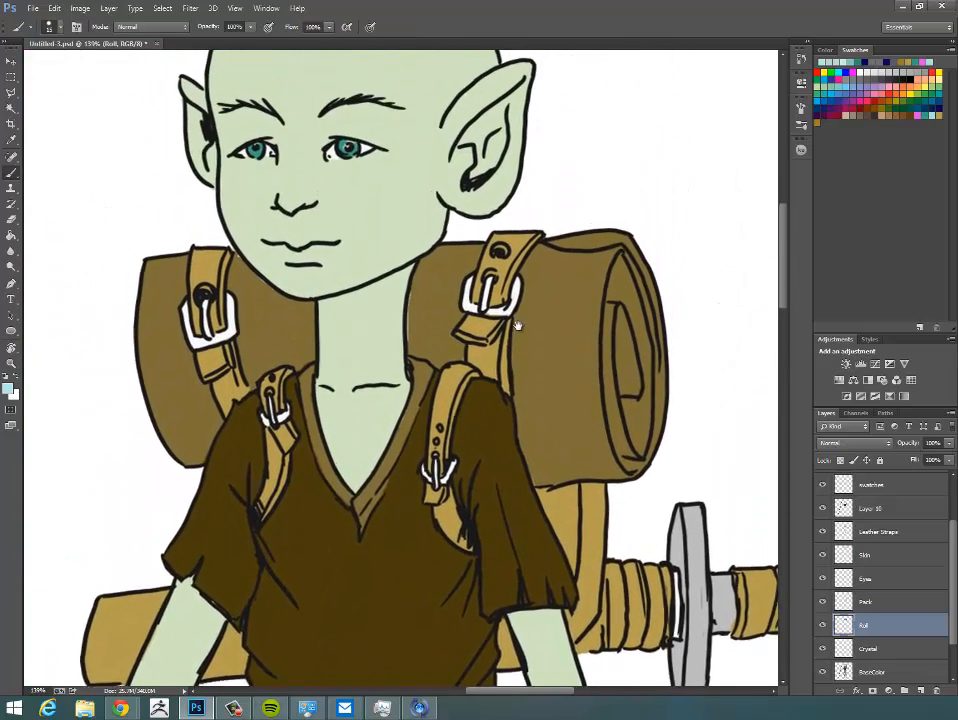
left_click_drag(498, 190, 517, 340)
left_click(886, 578)
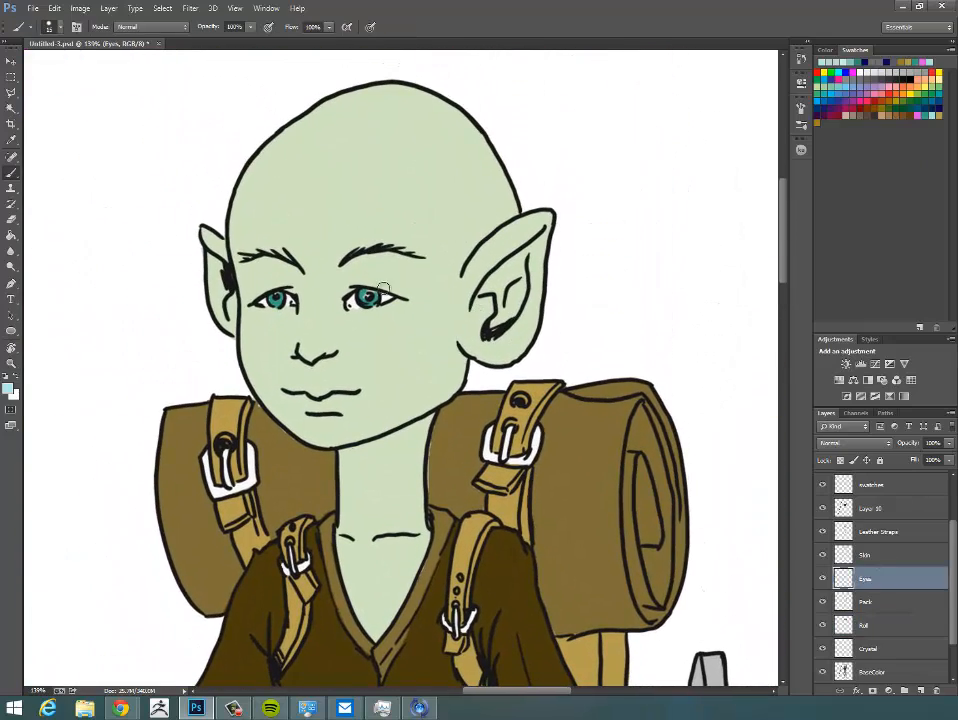
left_click(368, 295, "alt")
left_click(886, 554)
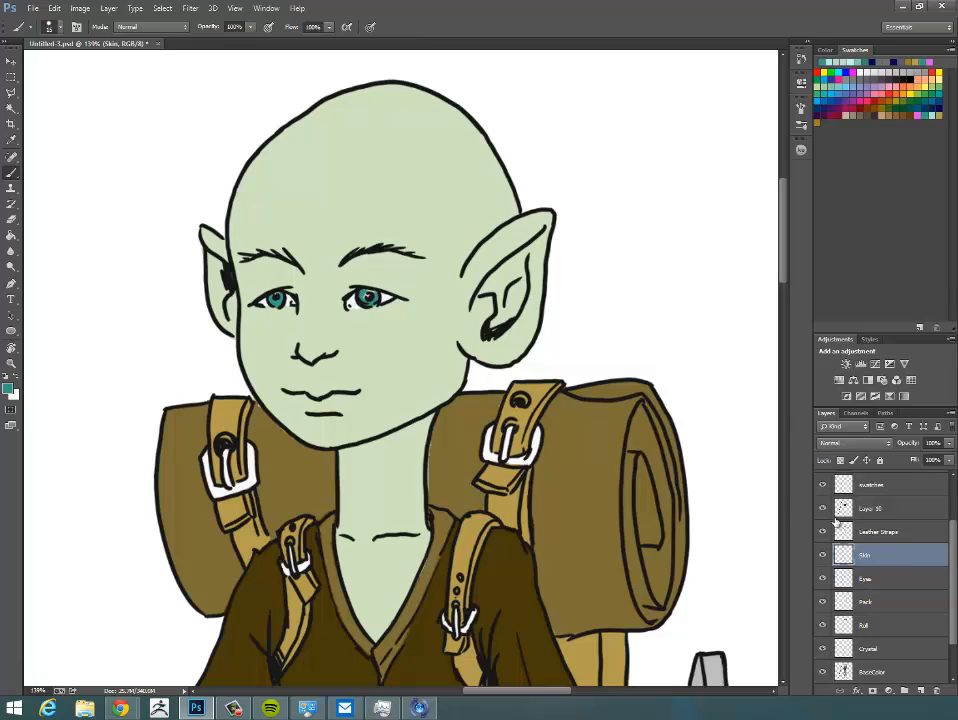
key("e")
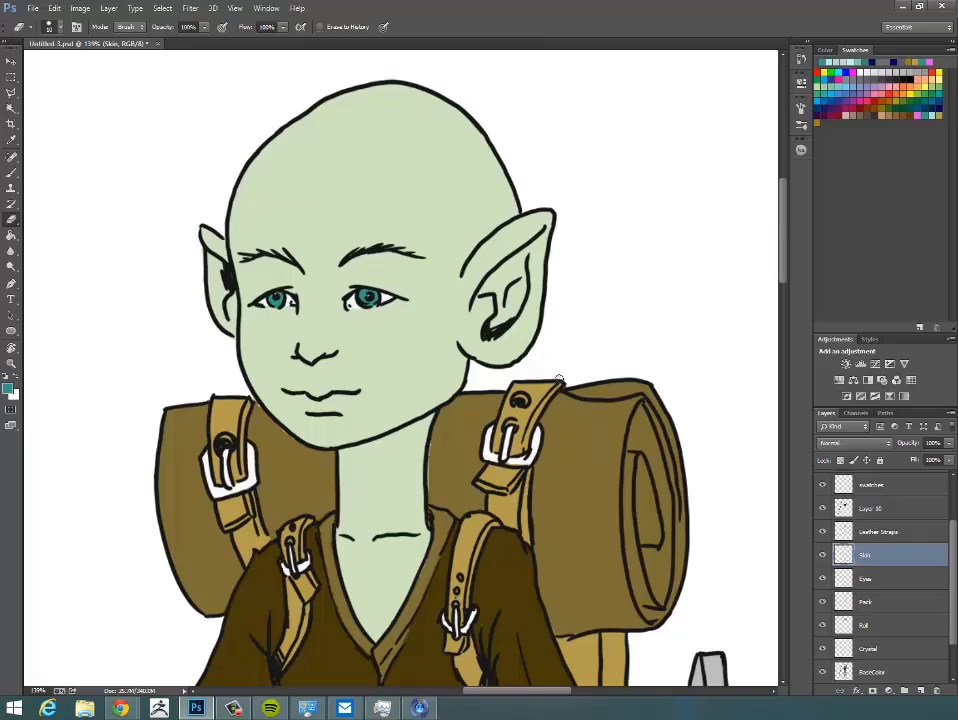
left_click_drag(578, 370, 526, 362)
left_click_drag(582, 428, 541, 278)
left_click_drag(560, 336, 508, 338)
left_click_drag(556, 358, 462, 253)
left_click_drag(539, 417, 533, 498)
left_click_drag(510, 377, 600, 378)
Sample the strap's tan, choose a lighter tan as the foreground colour, and activate the Leather Straps layer for painting
left_click_drag(454, 240, 557, 389)
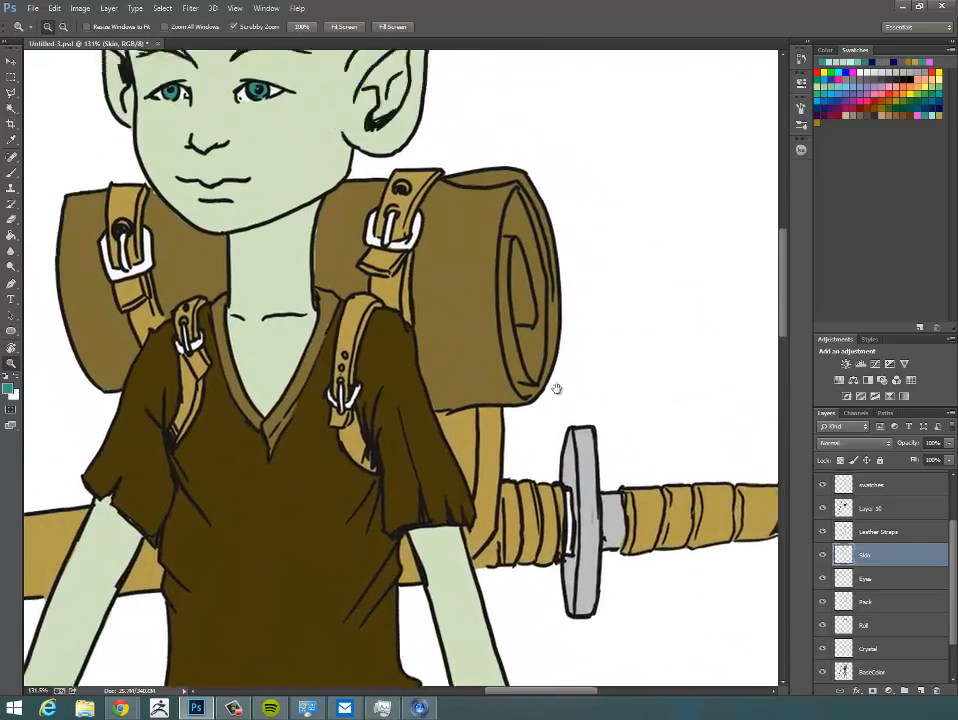
scroll(557, 388, "up", 3)
key("b")
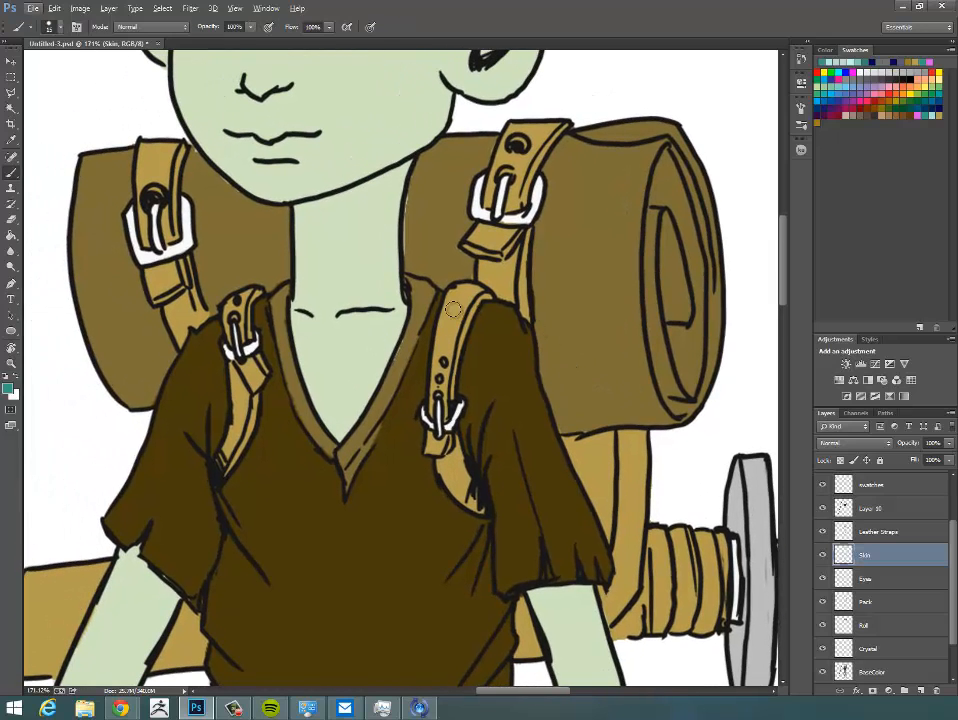
left_click(450, 330, "alt")
left_click(8, 387)
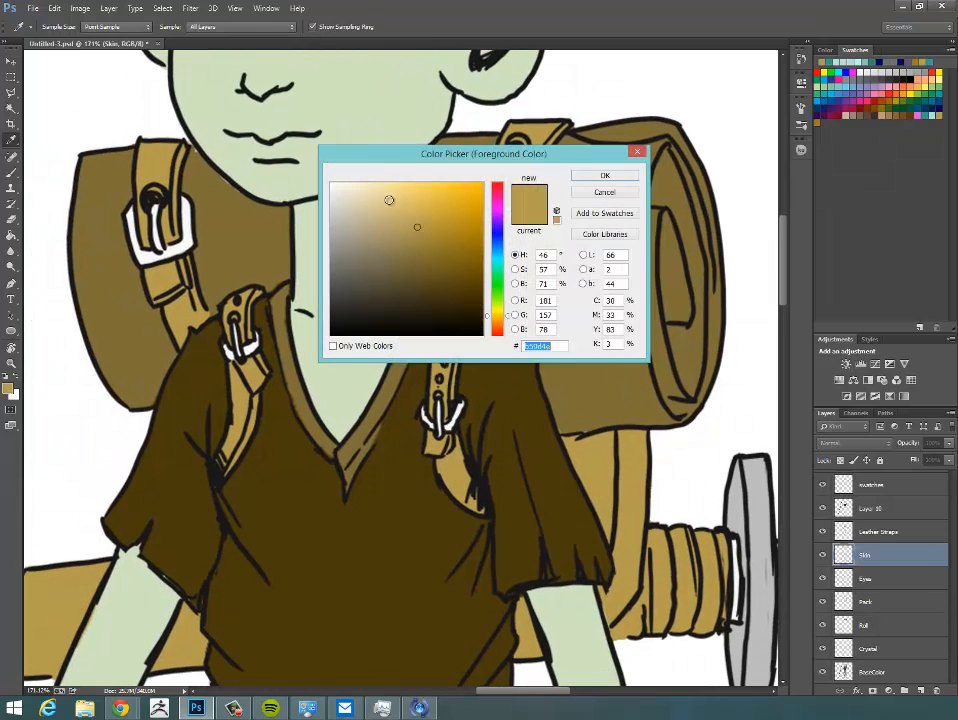
left_click(624, 193)
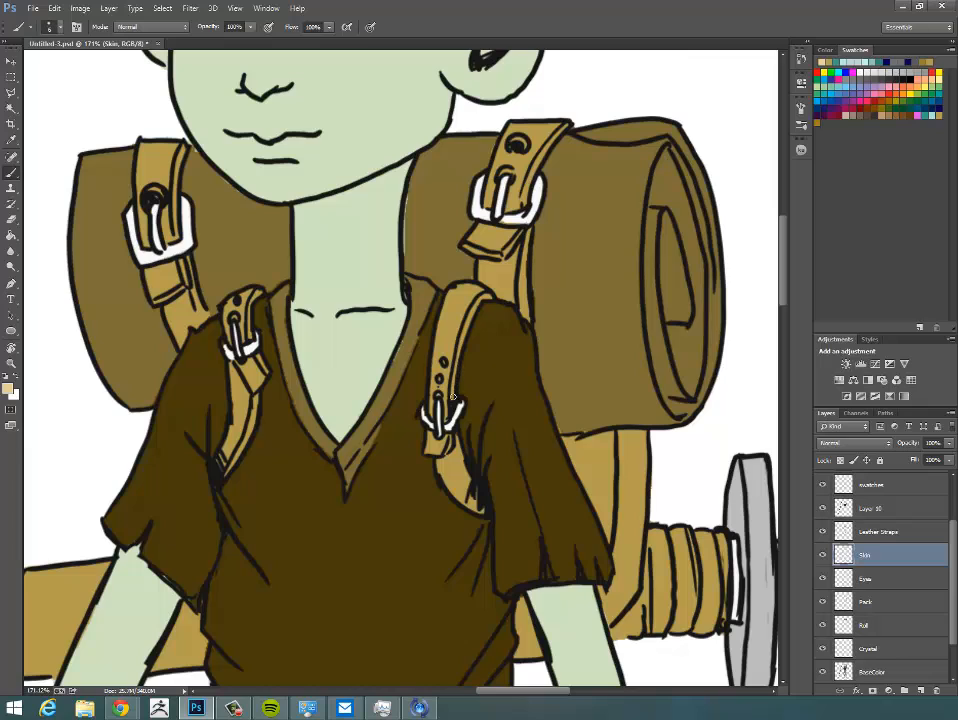
left_click_drag(953, 587, 955, 545)
left_click(880, 591)
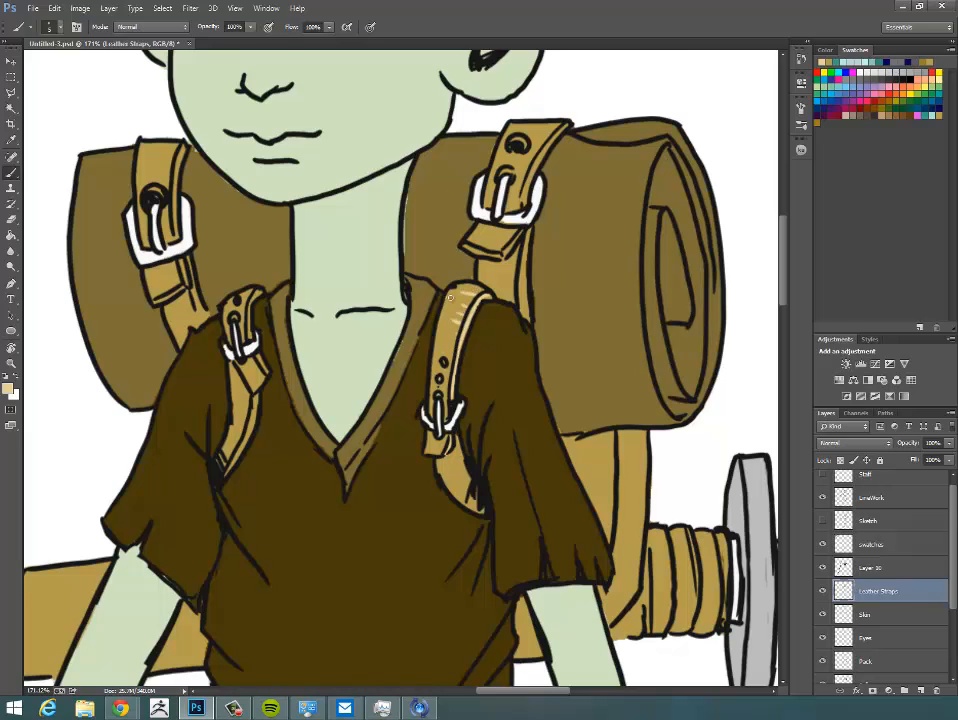
Paint light tan edge highlights and short texture strokes on the shoulder straps and bedroll straps with a 5 px brush
left_click_drag(458, 436, 478, 488)
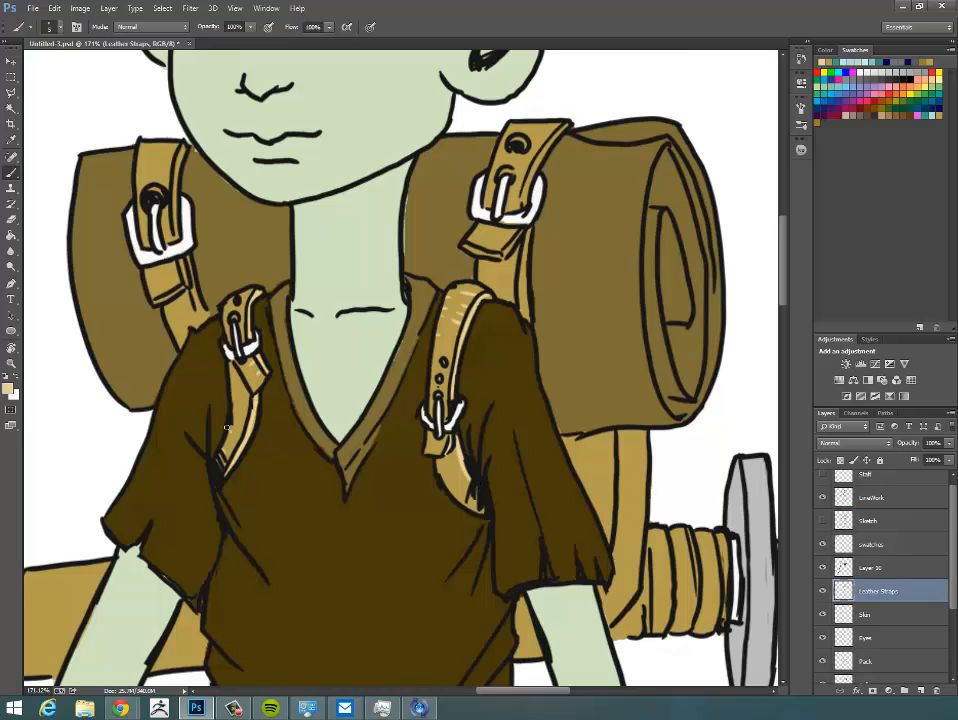
left_click_drag(258, 278, 305, 355)
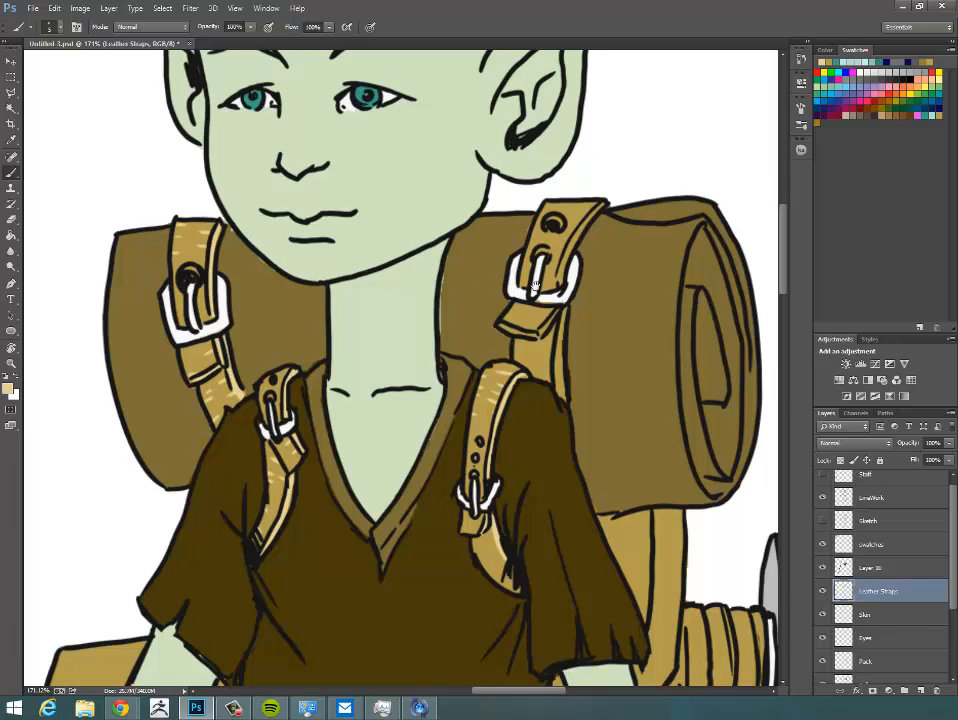
left_click_drag(608, 328, 508, 328)
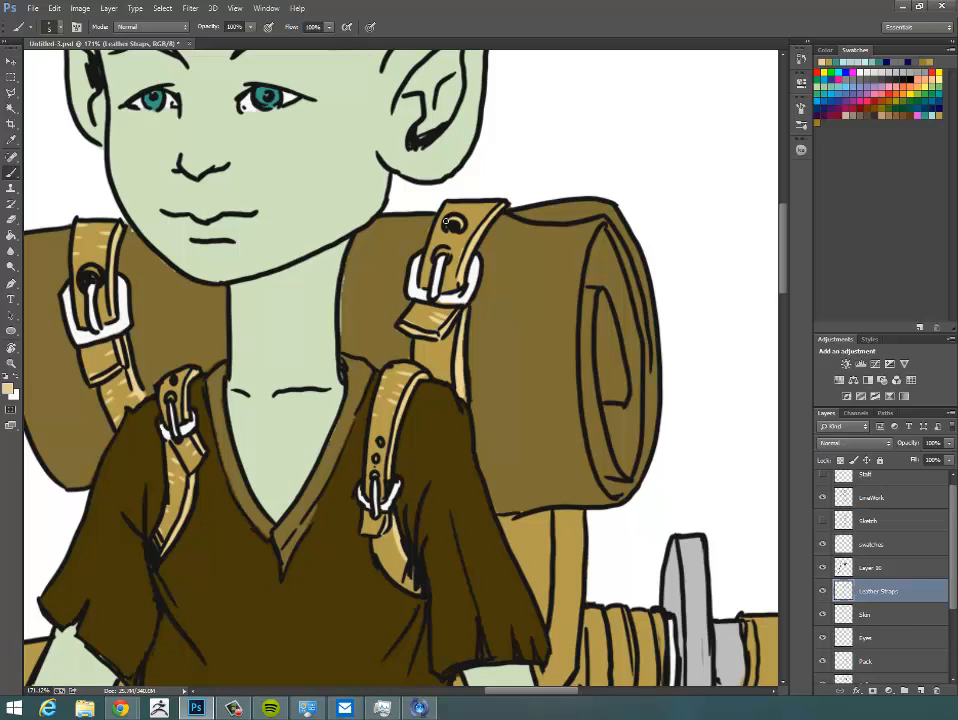
Paint light tan highlights and crease marks along the belt, its knot and its hanging end
scroll(456, 283, "down", 10)
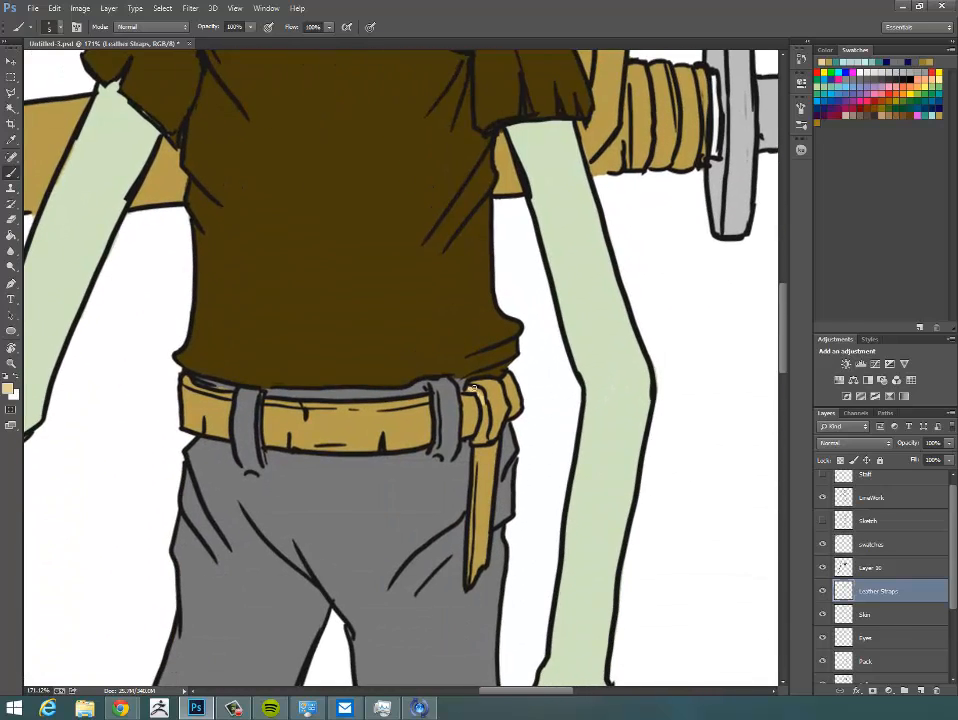
mouse_move(484, 437)
left_mouse_down()
mouse_move(477, 520)
mouse_move(472, 500)
left_mouse_up()
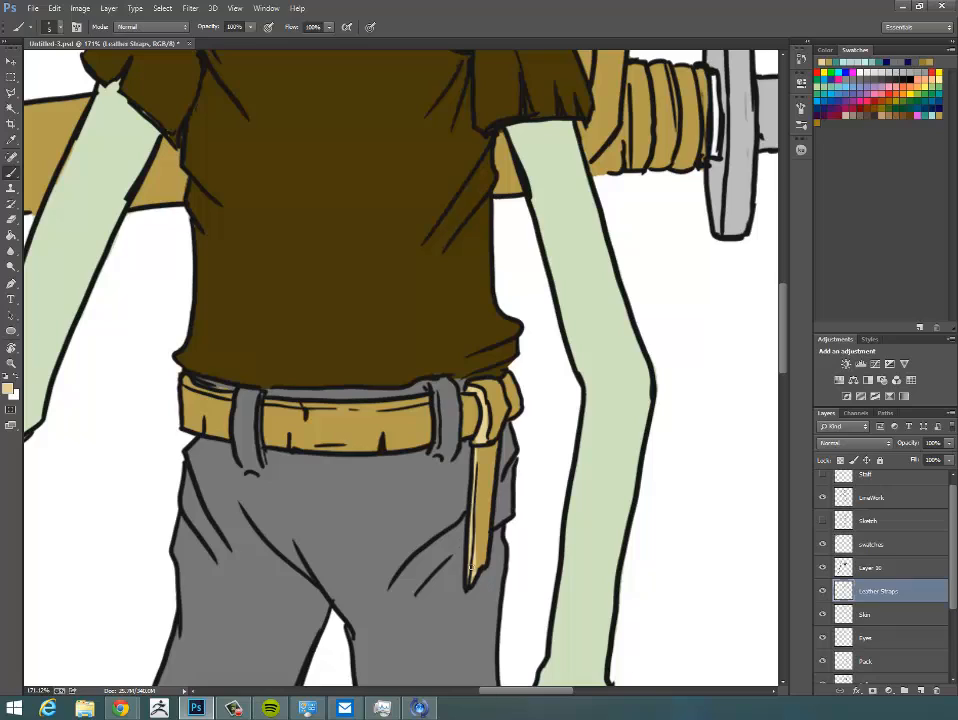
mouse_move(393, 404)
left_mouse_down()
mouse_move(317, 409)
mouse_move(336, 409)
mouse_move(302, 409)
left_mouse_up()
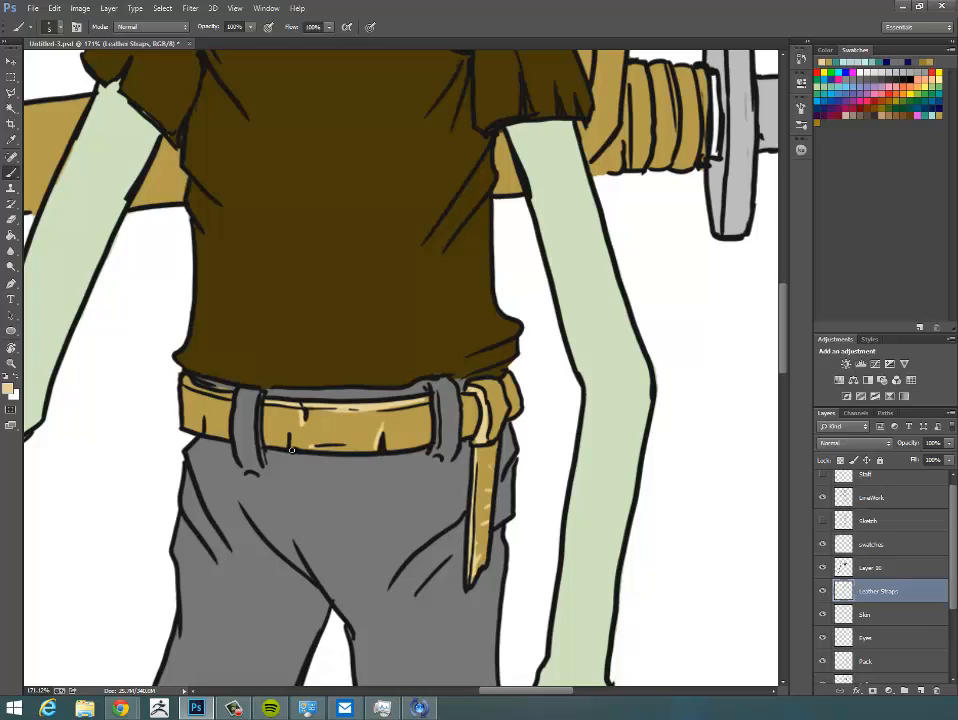
left_click_drag(192, 387, 234, 396)
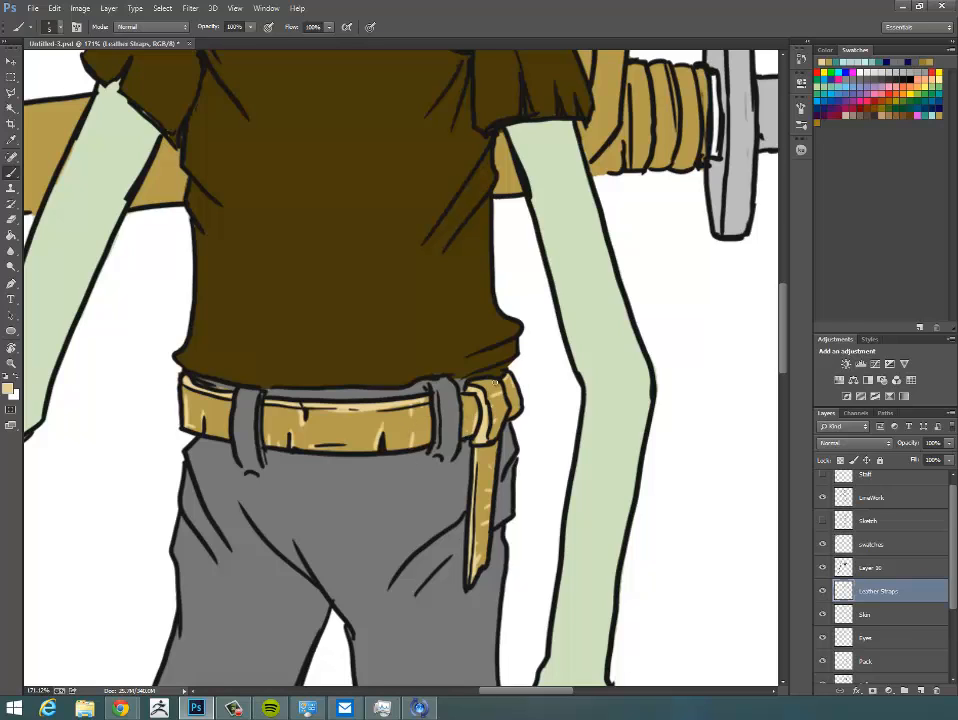
Paint light tan highlights on the stitches of both knee patches and add faint texture strokes to the patches
scroll(495, 383, "down", 10)
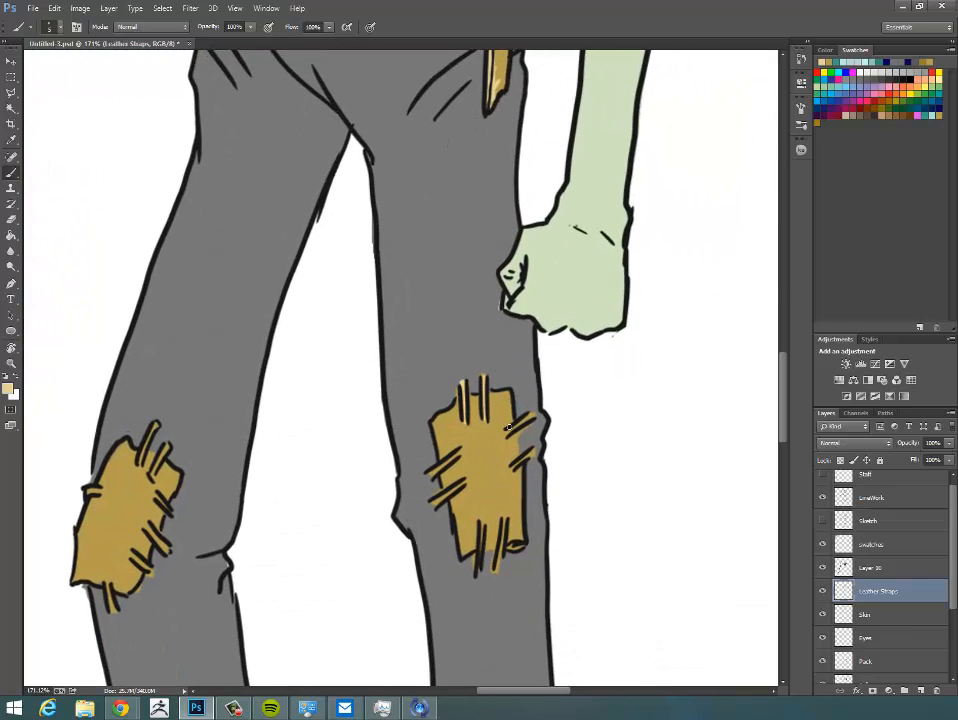
left_click_drag(505, 434, 532, 417)
left_click_drag(502, 520, 497, 563)
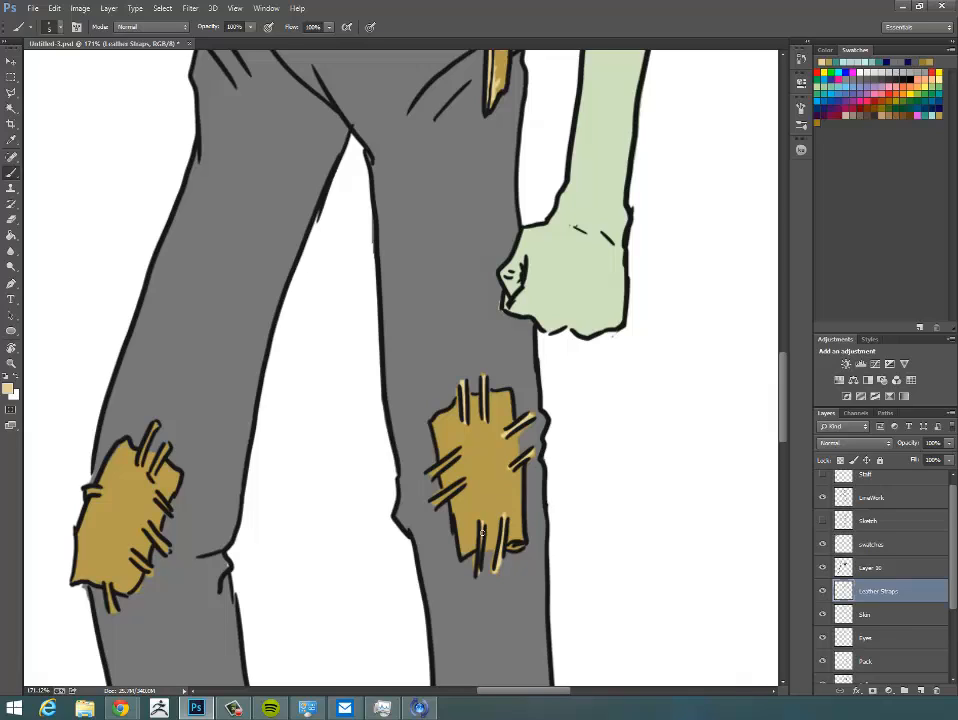
left_click_drag(465, 482, 431, 503)
left_click_drag(458, 452, 430, 474)
left_click_drag(165, 475, 157, 445)
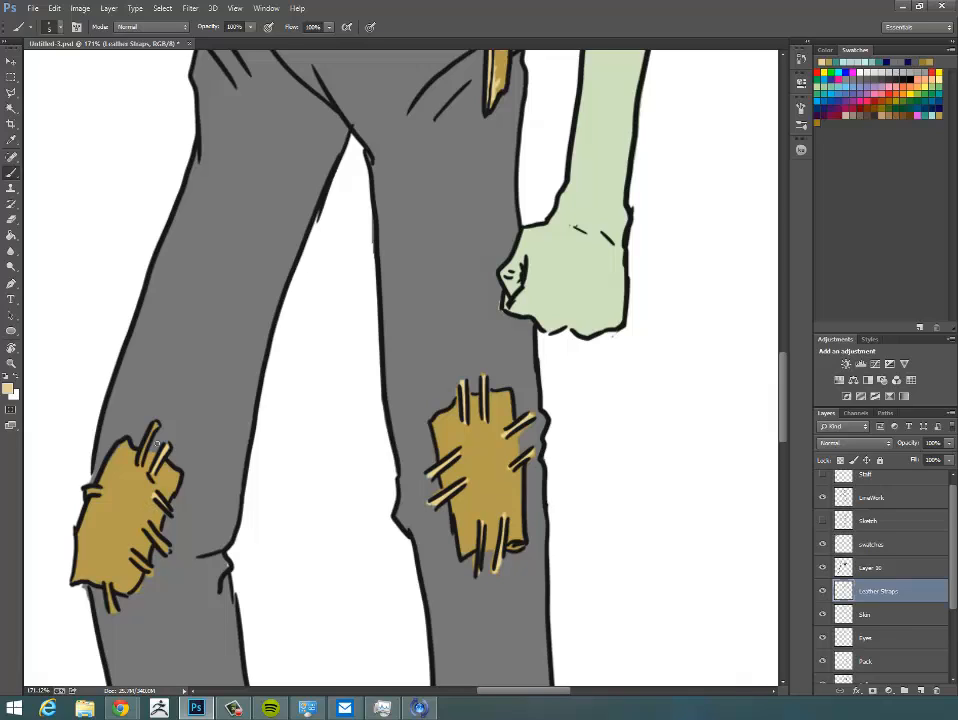
left_click_drag(170, 528, 143, 553)
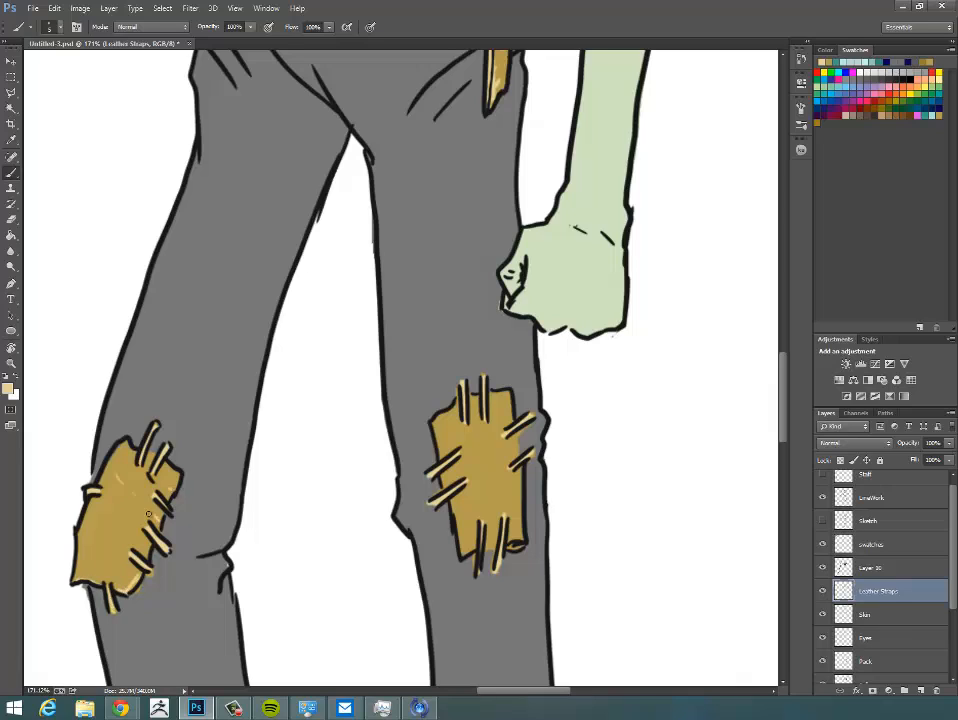
mouse_move(478, 497)
left_mouse_down()
mouse_move(495, 462)
mouse_move(483, 458)
left_mouse_up()
left_click_drag(446, 426, 455, 414)
Paint light tan highlights on the leather wrappings of the sword's grip and the scabbard's mouth
scroll(545, 549, "down", 6)
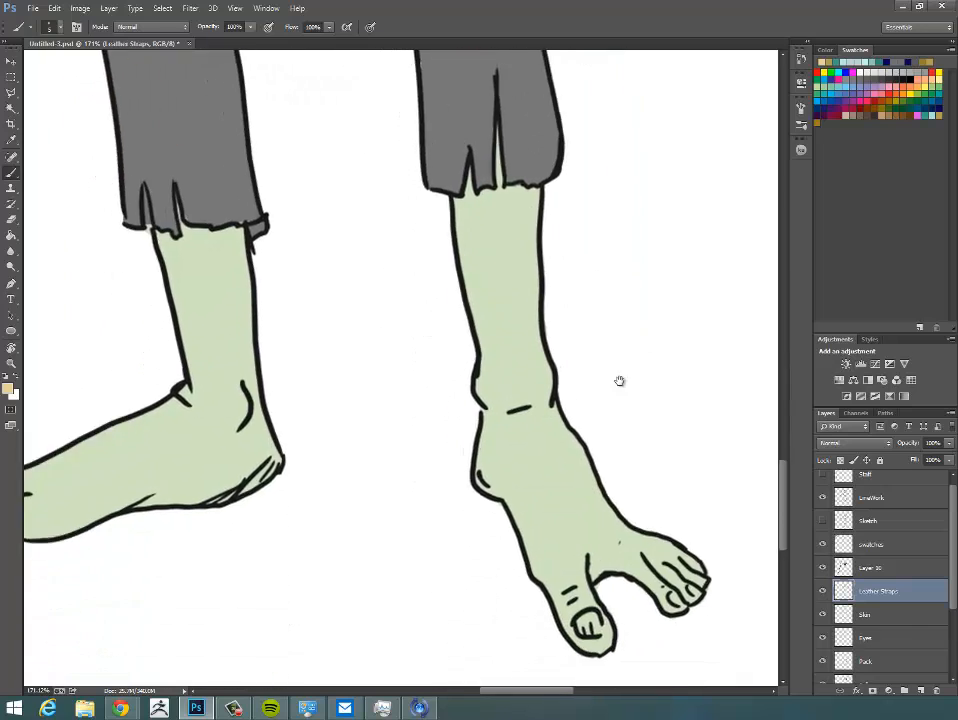
scroll(560, 417, "up", 12)
left_click_drag(506, 474, 358, 640)
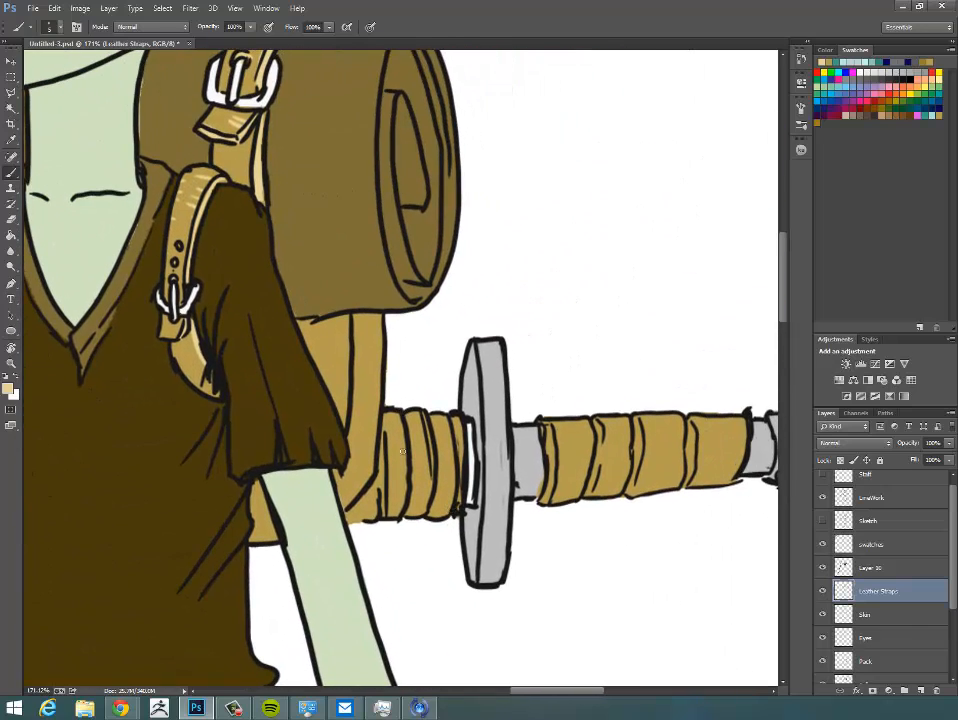
mouse_move(396, 418)
left_mouse_down()
mouse_move(403, 505)
mouse_move(427, 507)
left_mouse_up()
left_click_drag(447, 416, 452, 492)
mouse_move(550, 492)
left_mouse_down()
mouse_move(548, 428)
mouse_move(592, 489)
left_mouse_up()
left_click_drag(640, 421, 630, 490)
left_click_drag(720, 506, 606, 497)
Paint light tan texture strokes across the scabbard's lower end behind the character's arm
left_click_drag(406, 543, 690, 474)
left_click_drag(286, 471, 602, 485)
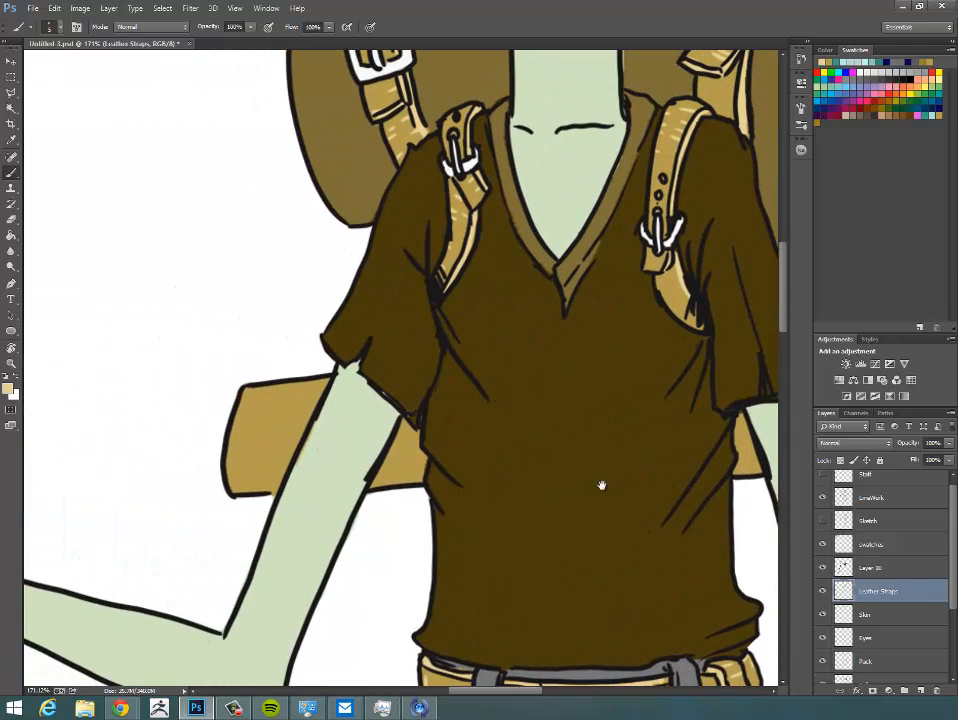
left_click_drag(279, 385, 274, 402)
mouse_move(269, 420)
left_mouse_down()
mouse_move(263, 460)
mouse_move(258, 428)
left_mouse_up()
left_click_drag(257, 386, 251, 406)
left_click_drag(247, 430, 238, 490)
left_click_drag(236, 416, 231, 484)
left_click_drag(300, 383, 291, 414)
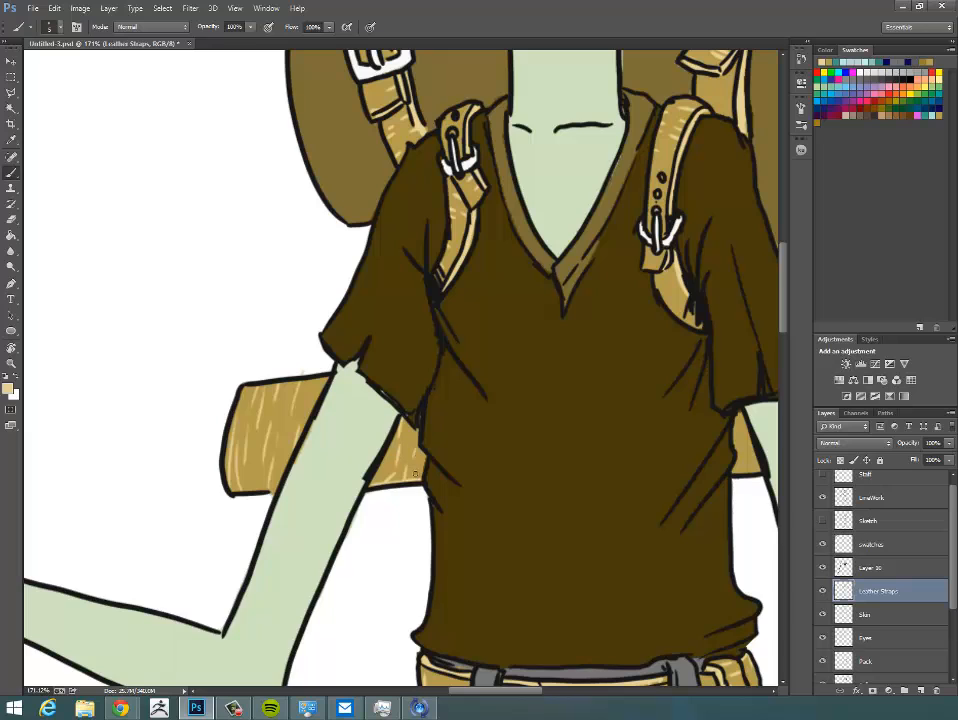
Paint light tan texture strokes across the wrapped bands at the scabbard's mouth and along the sword's grip
left_click_drag(414, 473, 370, 466)
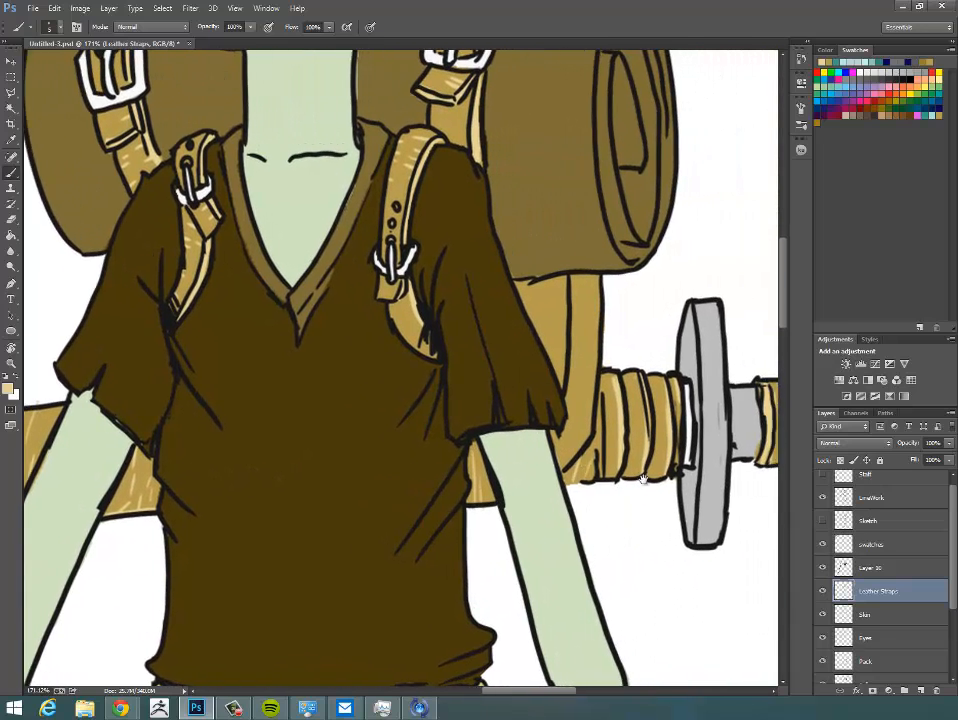
left_click_drag(643, 478, 490, 390)
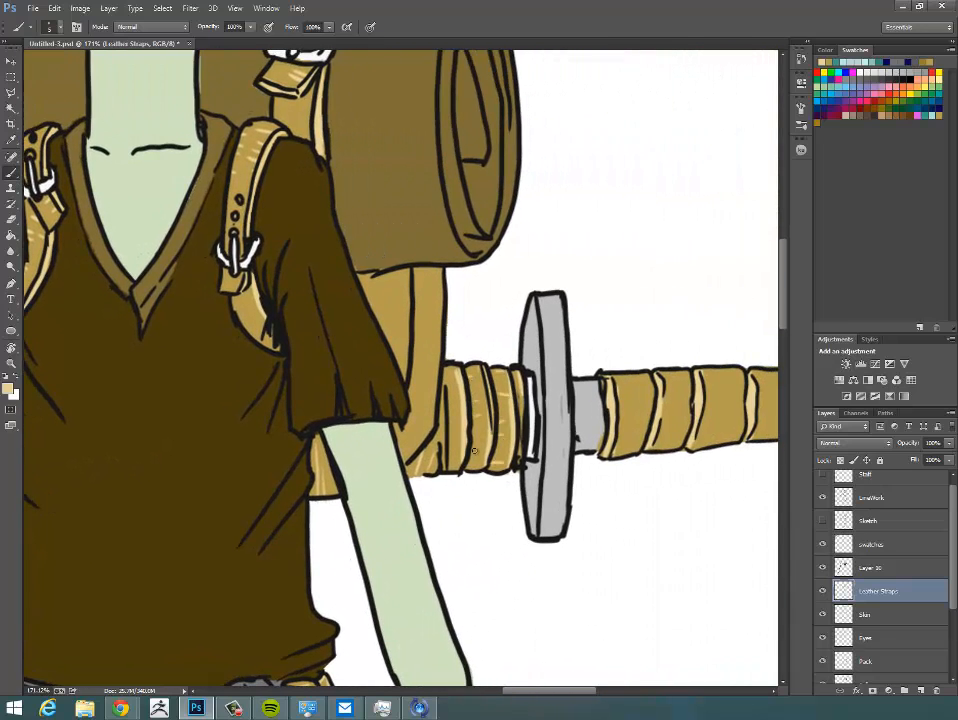
left_click_drag(686, 457, 598, 434)
left_click_drag(524, 351, 531, 362)
left_click_drag(531, 430, 541, 396)
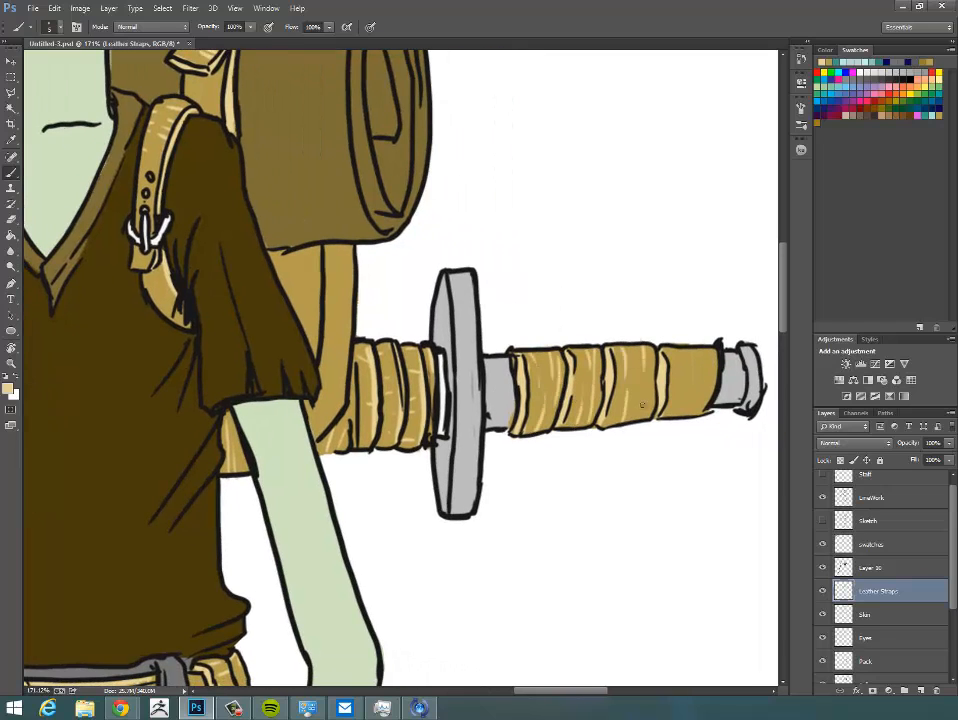
left_click_drag(672, 413, 549, 410)
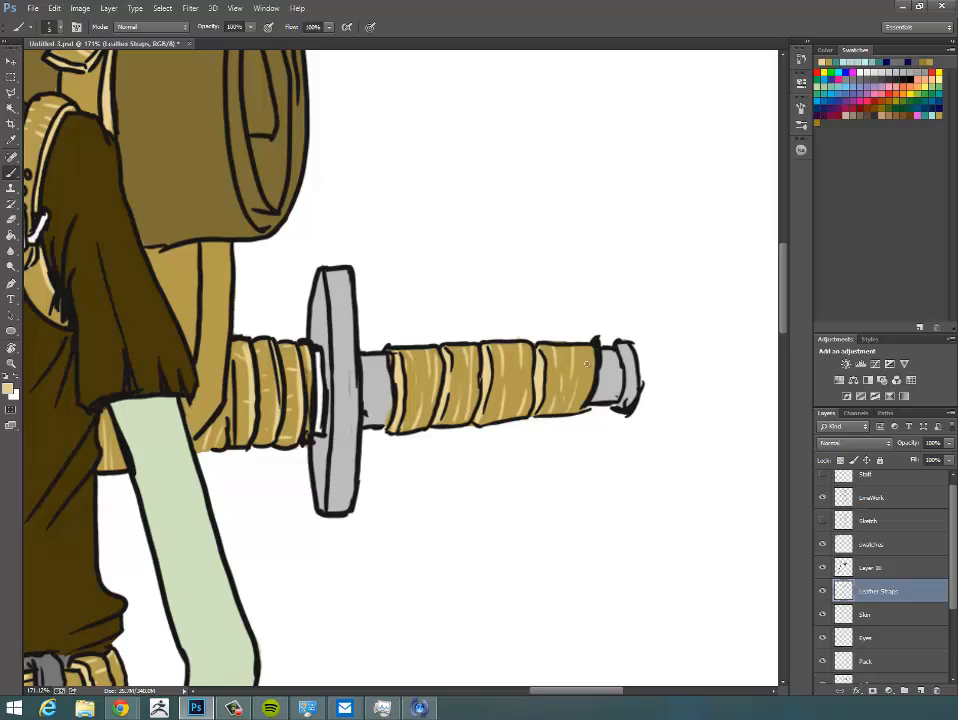
left_click_drag(587, 364, 510, 411)
On the Pack layer, paint light tan highlights and texture strokes on the pack beneath the bedroll
left_click_drag(663, 611, 559, 471)
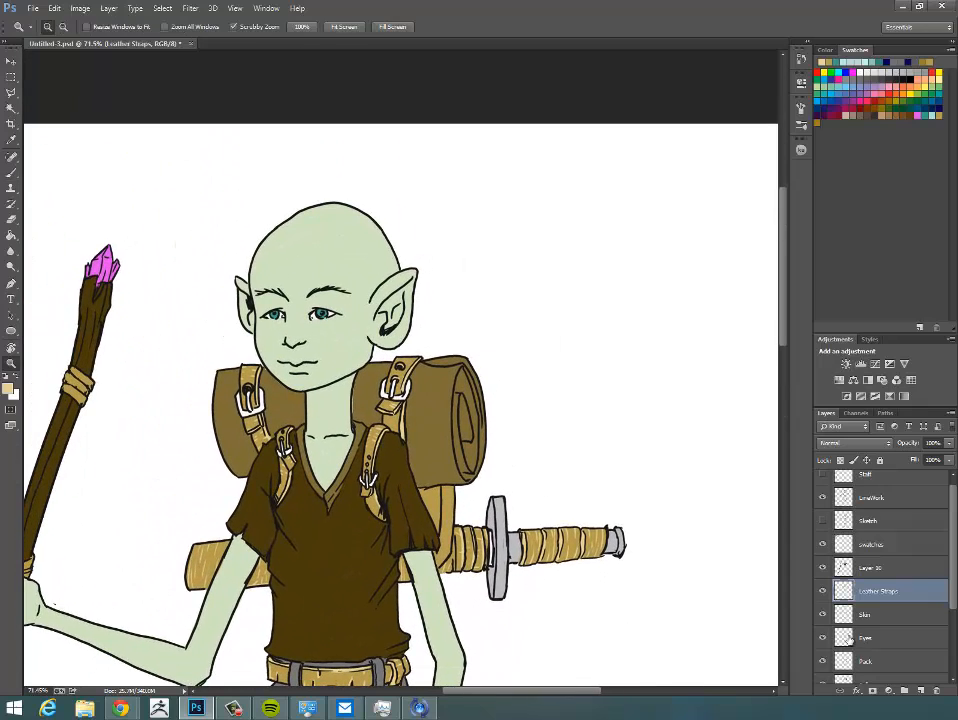
left_click_drag(953, 593, 953, 628)
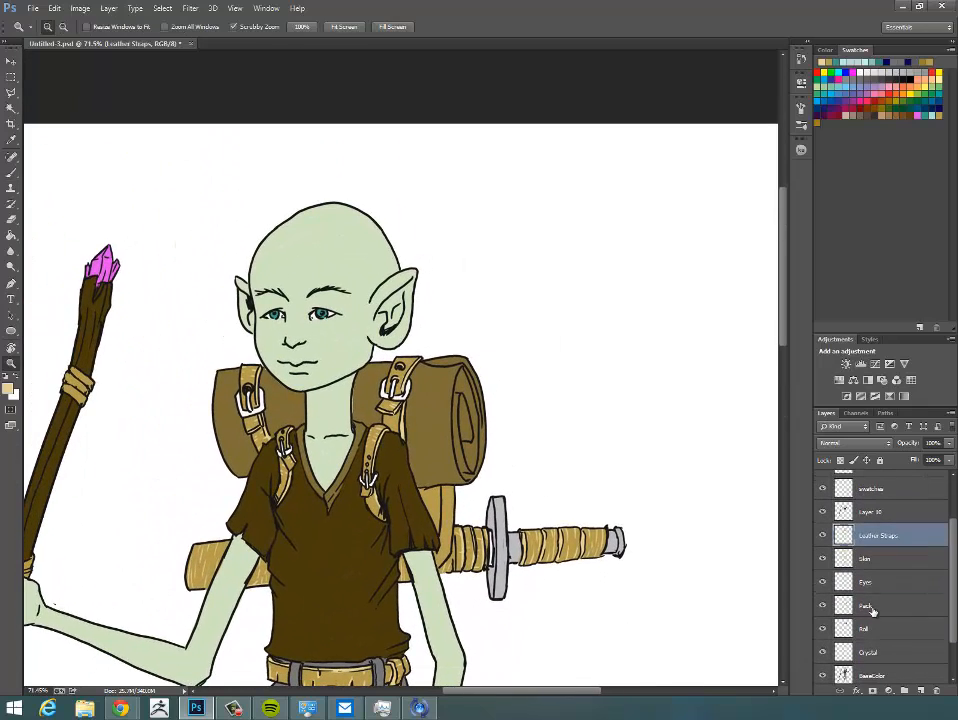
left_click(870, 608)
key("b")
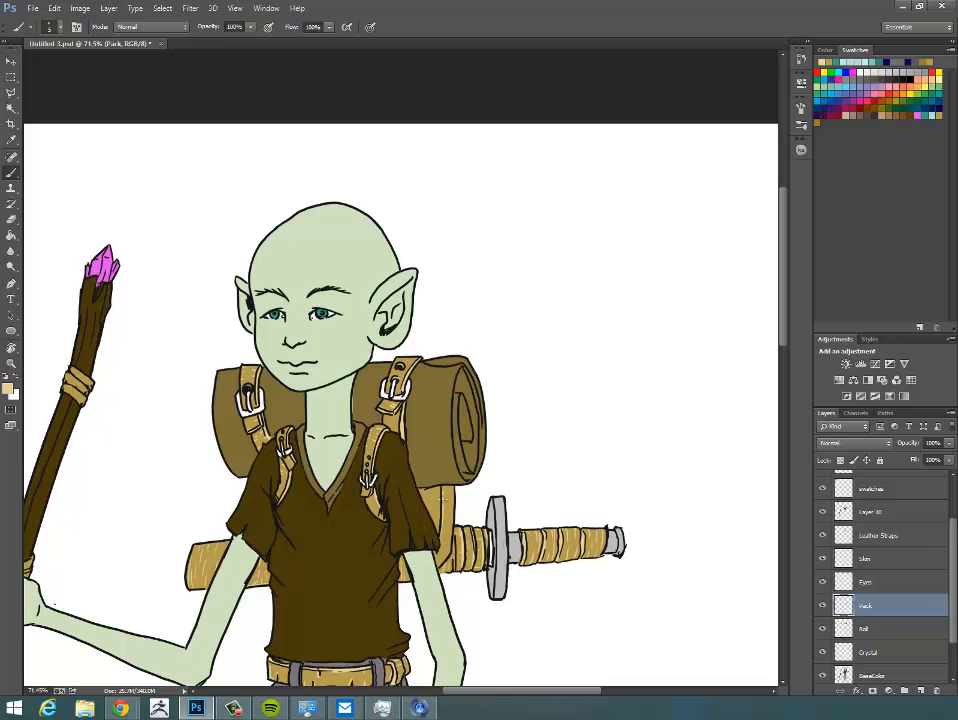
left_click_drag(454, 512, 536, 508)
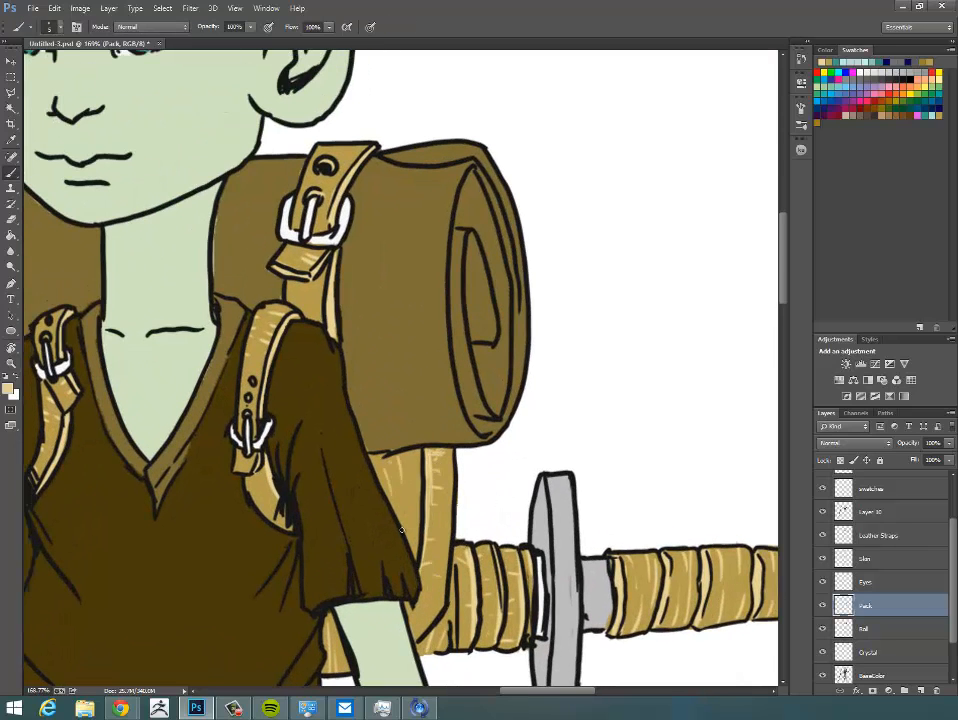
On the Roll layer, sample the bedroll's brown, choose a darker shade and paint fabric streaks over its large side and rolled end
left_click_drag(471, 494, 501, 511)
left_click(866, 629)
left_click(441, 286, "alt")
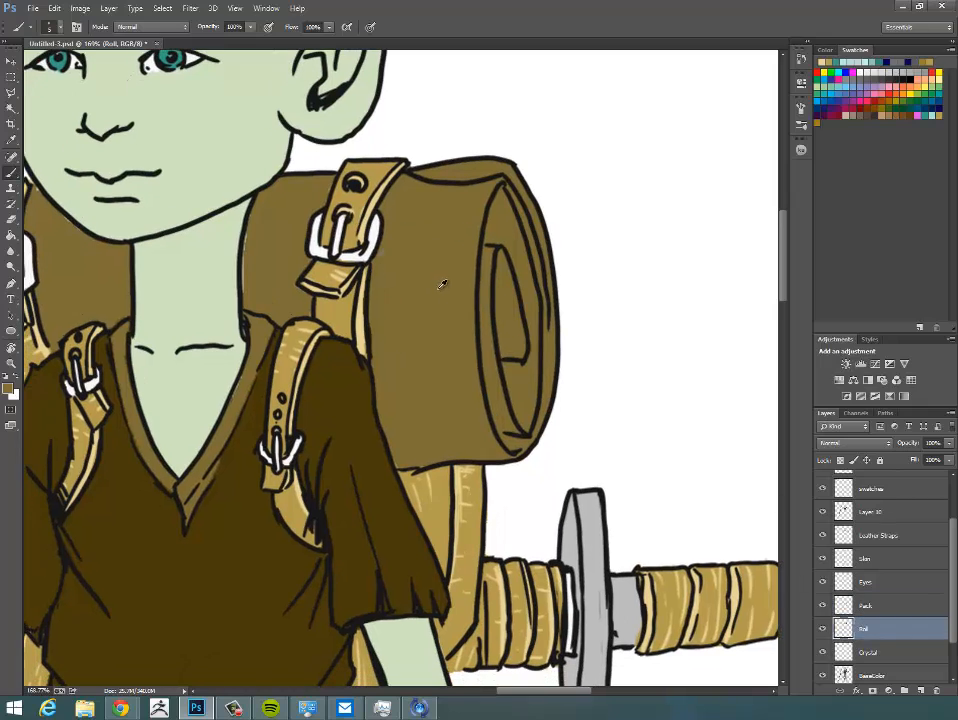
left_click(8, 389)
left_click(428, 279)
left_click(604, 176)
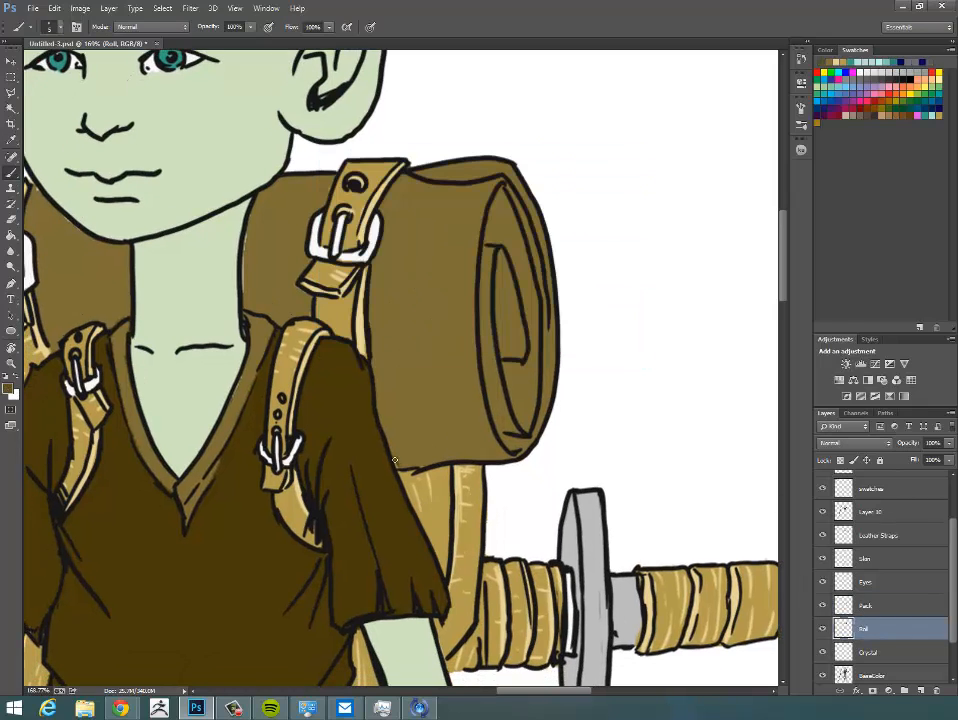
left_click_drag(478, 462, 434, 308)
left_click_drag(467, 191, 452, 311)
mouse_move(466, 245)
left_mouse_down()
mouse_move(484, 441)
mouse_move(485, 322)
left_mouse_up()
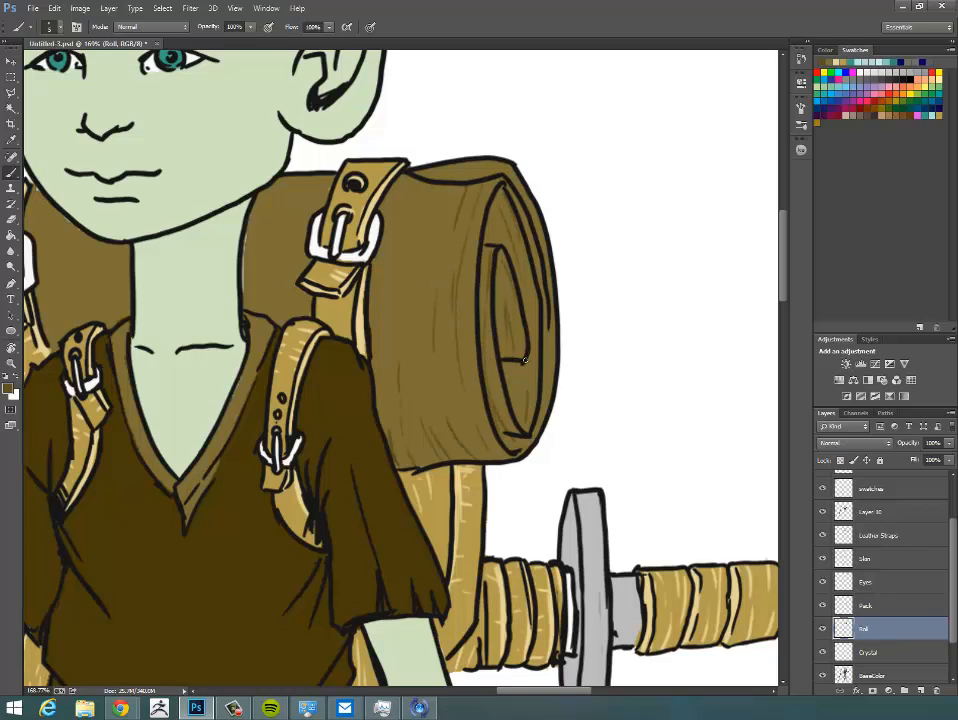
left_click_drag(536, 229, 528, 200)
left_click_drag(437, 187, 416, 301)
left_click_drag(388, 394, 380, 338)
Paint darker brown fabric streaks on the bedroll section between the neck and the buckled strap near the rolled end
left_click_drag(523, 280, 570, 367)
left_click_drag(341, 407, 338, 351)
left_click_drag(331, 415, 328, 322)
left_click_drag(347, 266, 312, 384)
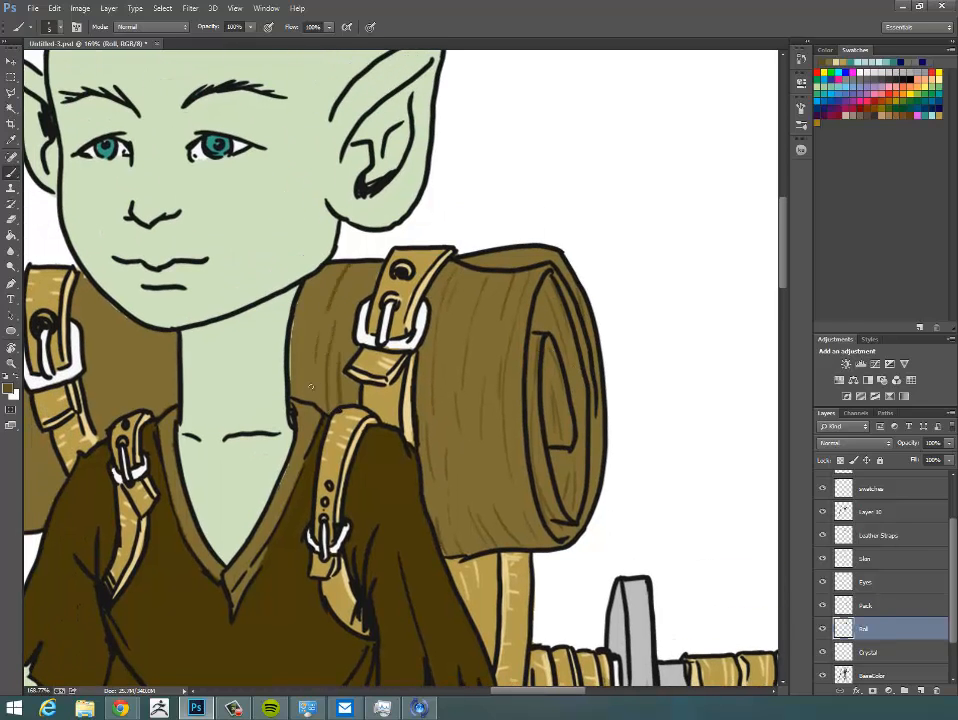
Paint darker brown fabric streaks on the bedroll's other half, on both sides of its buckled strap
mouse_move(157, 379)
left_mouse_down()
mouse_move(304, 341)
mouse_move(287, 355)
mouse_move(377, 385)
left_mouse_up()
left_click_drag(318, 394, 326, 432)
left_click_drag(320, 316, 327, 398)
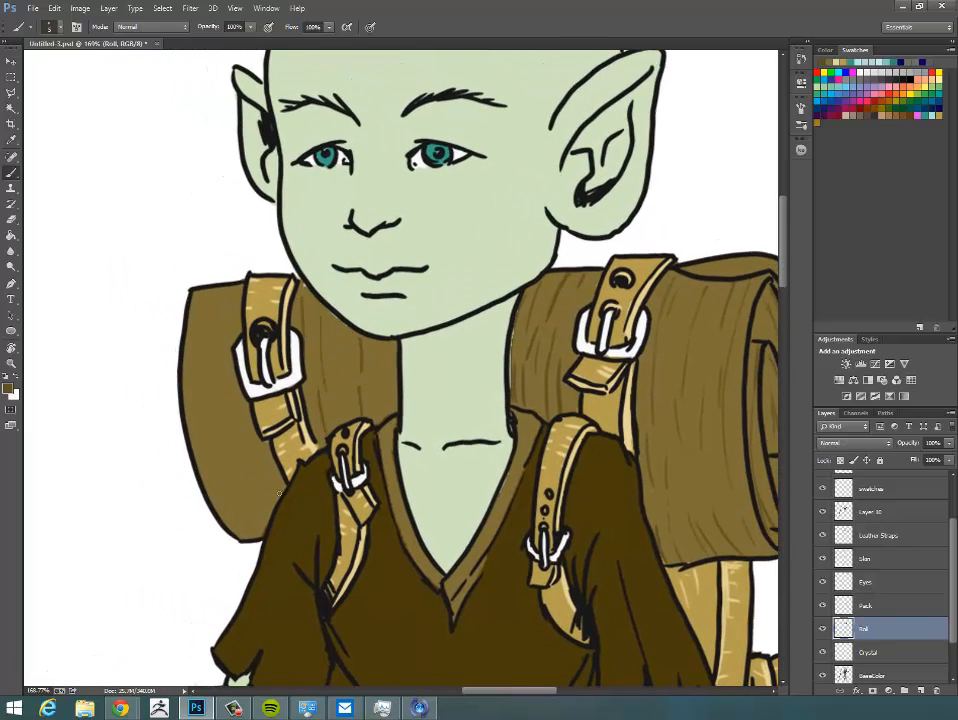
left_click_drag(282, 496, 211, 291)
left_click_drag(200, 302, 244, 505)
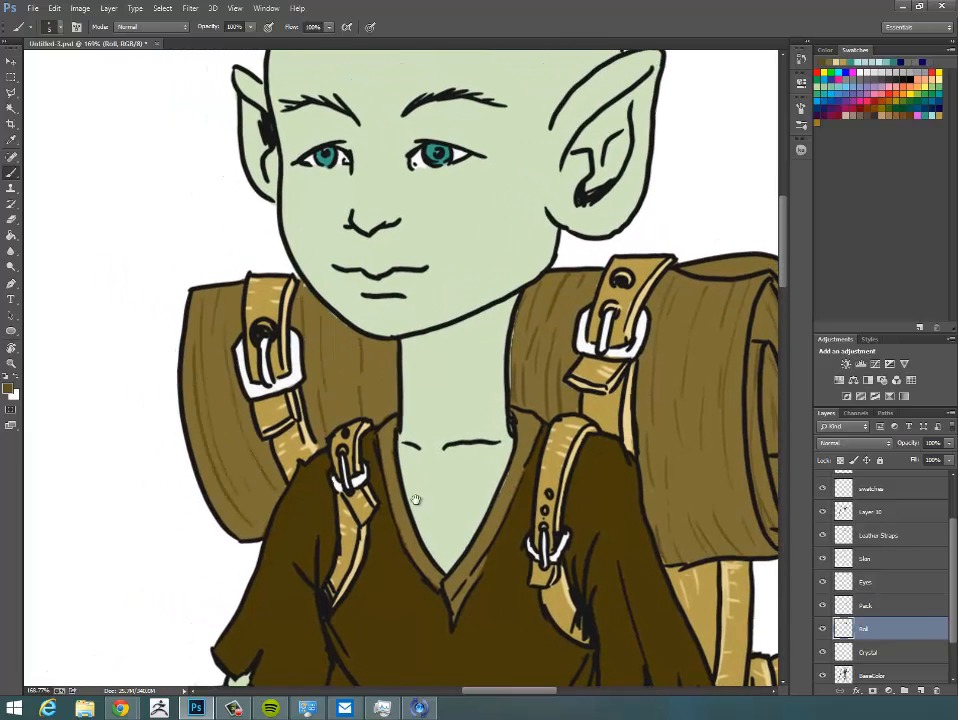
Paint short darker brown texture strokes along both sides of the shirt's V-neck collar
scroll(418, 510, "down", 2)
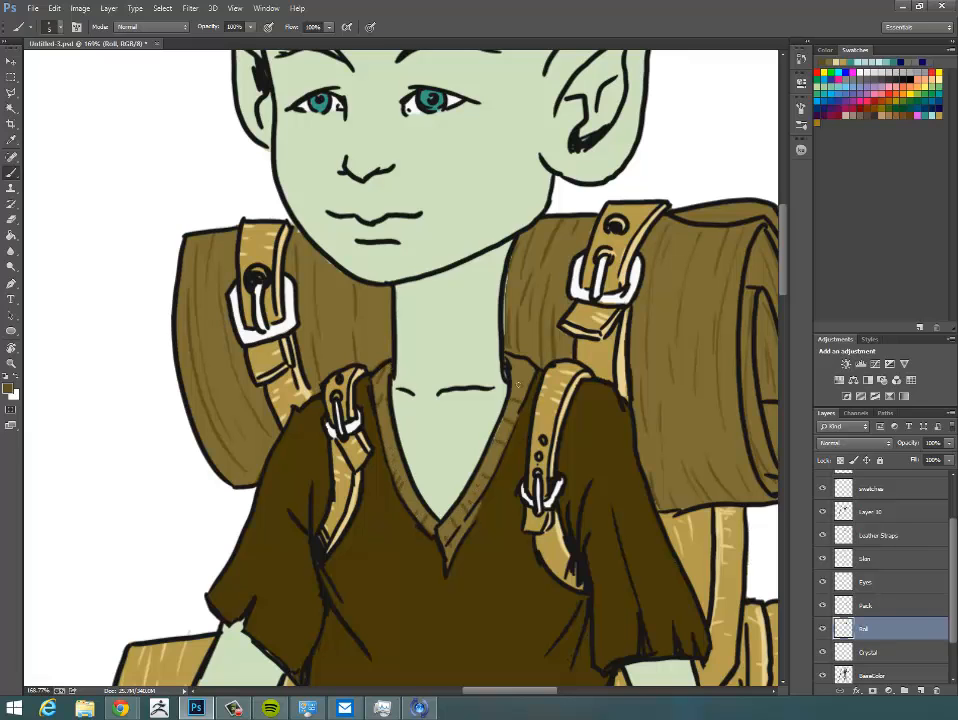
left_click_drag(584, 443, 572, 285)
left_click_drag(574, 560, 510, 500)
left_click_drag(532, 452, 474, 506)
On the Skin layer, erase the skin colour spilling past the neck and jaw outlines onto the bedroll
left_click(883, 561)
left_click_drag(505, 316, 518, 461)
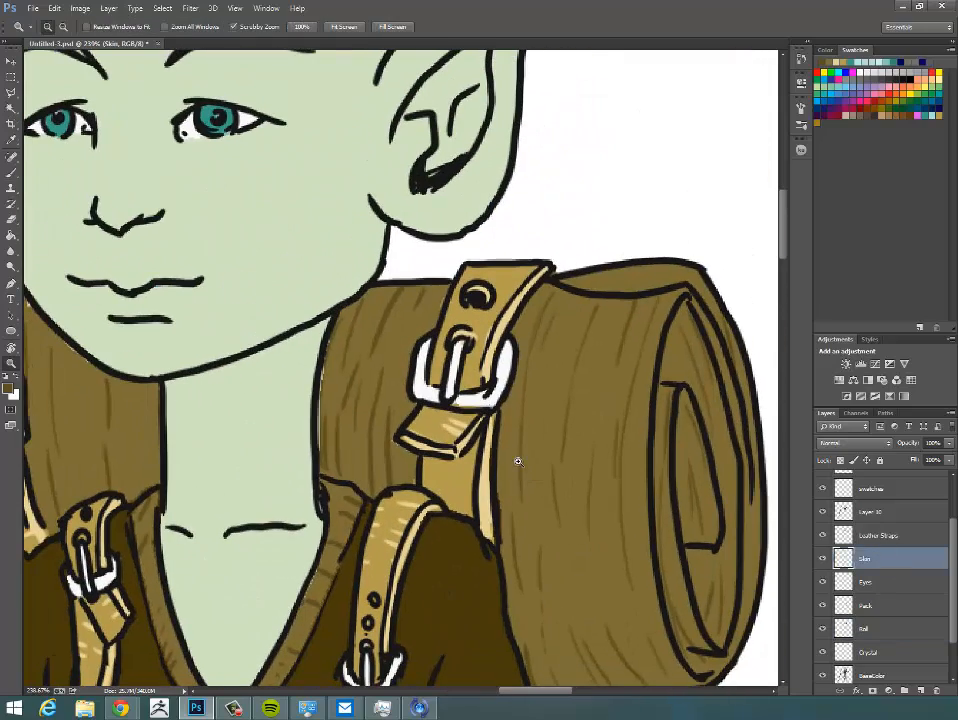
key("e")
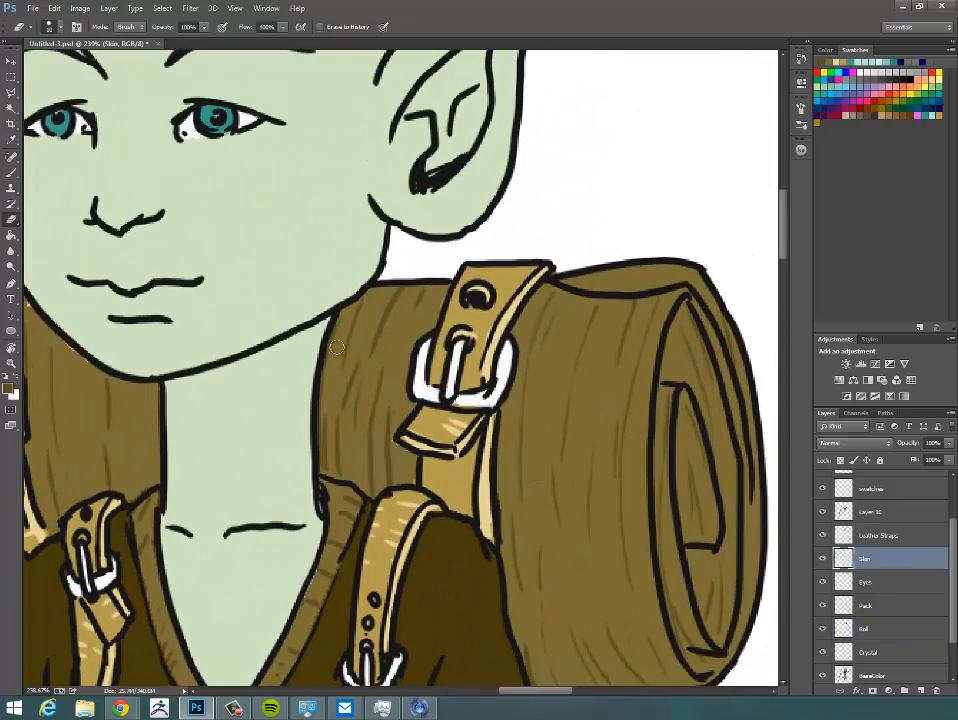
left_click_drag(337, 347, 482, 385)
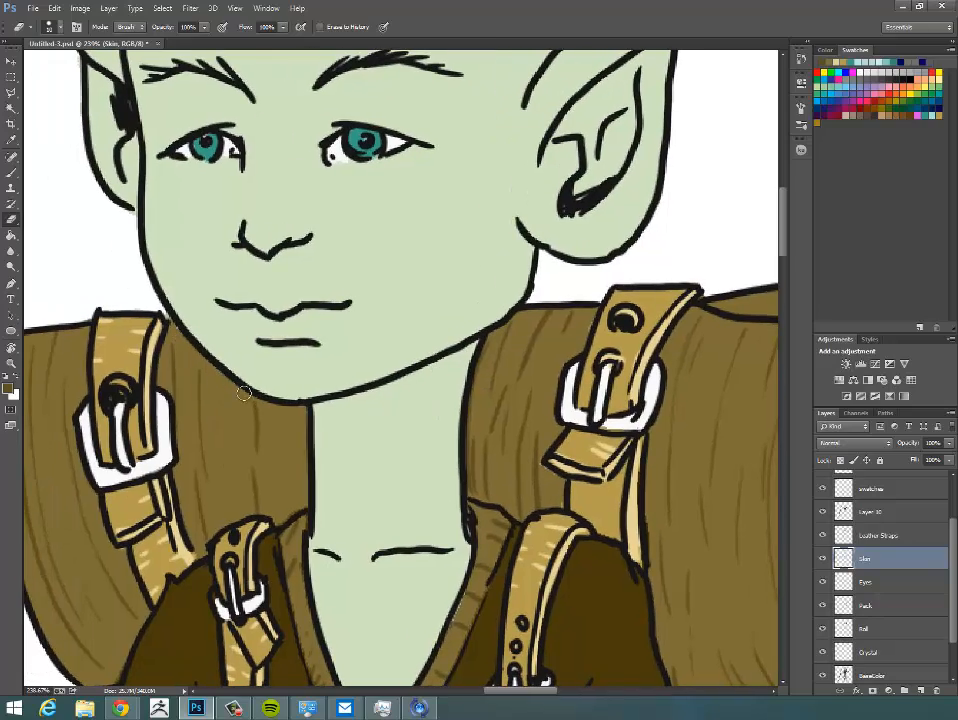
left_click_drag(514, 479, 598, 557)
key("z")
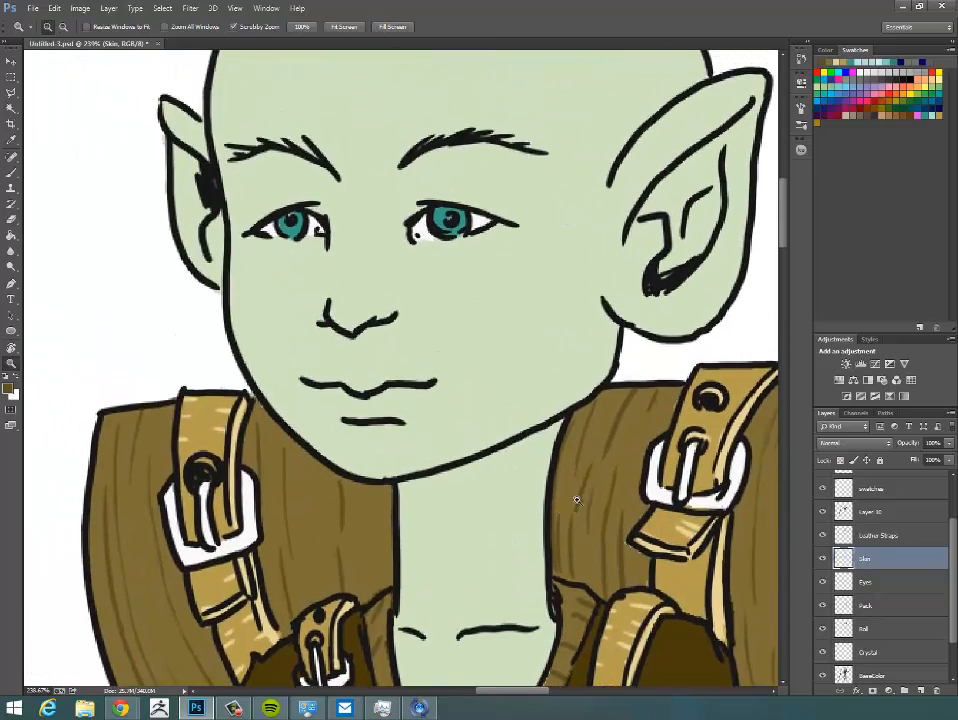
left_click_drag(577, 500, 482, 180)
key("z")
left_click_drag(590, 440, 545, 450)
left_click_drag(586, 487, 526, 573)
Make BaseColor the active layer, sample the trousers' grey and set the brush colour to a darker grey
scroll(950, 672, "down", 2)
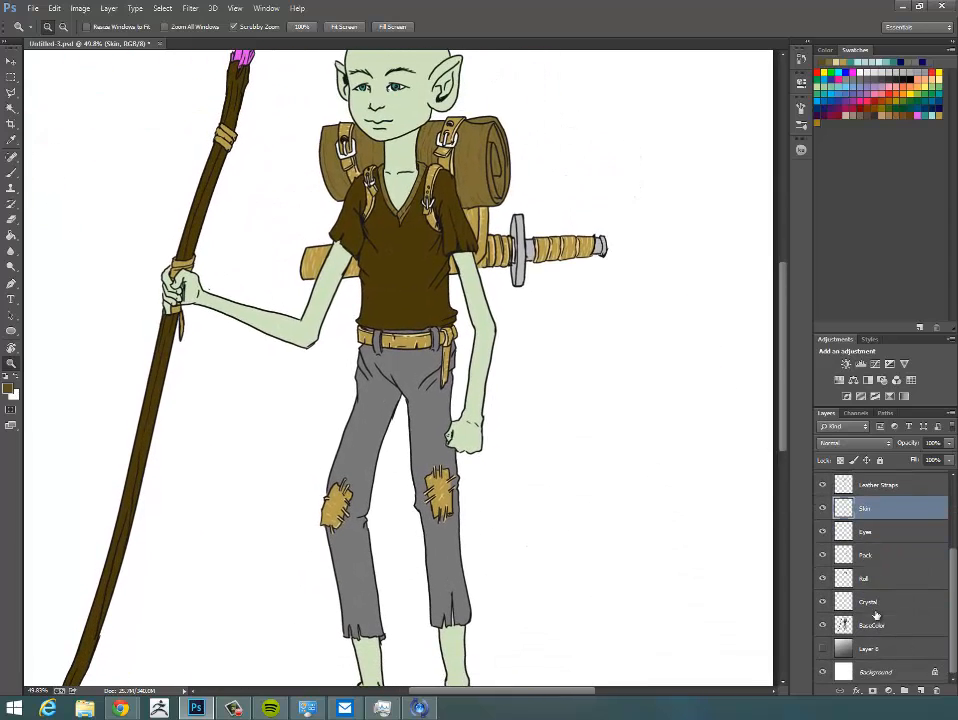
left_click(823, 626)
left_click(823, 626)
left_click(880, 625)
mouse_move(498, 601)
left_mouse_down()
mouse_move(498, 532)
mouse_move(518, 539)
mouse_move(495, 535)
left_mouse_up()
left_click(467, 514, "alt")
left_click(8, 389)
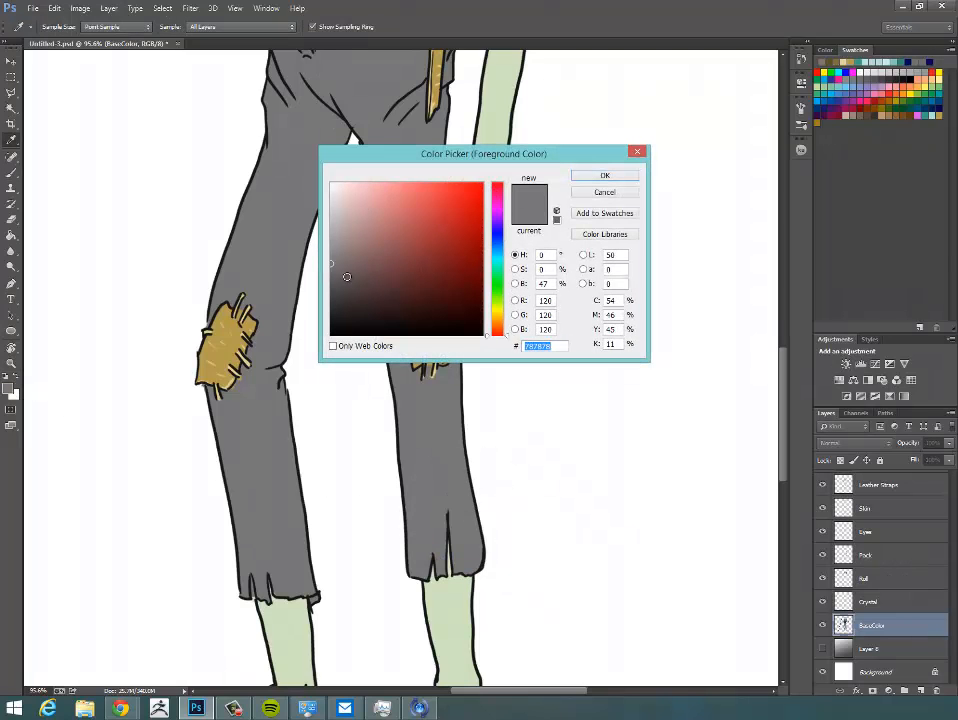
left_click_drag(347, 277, 340, 274)
left_click(602, 176)
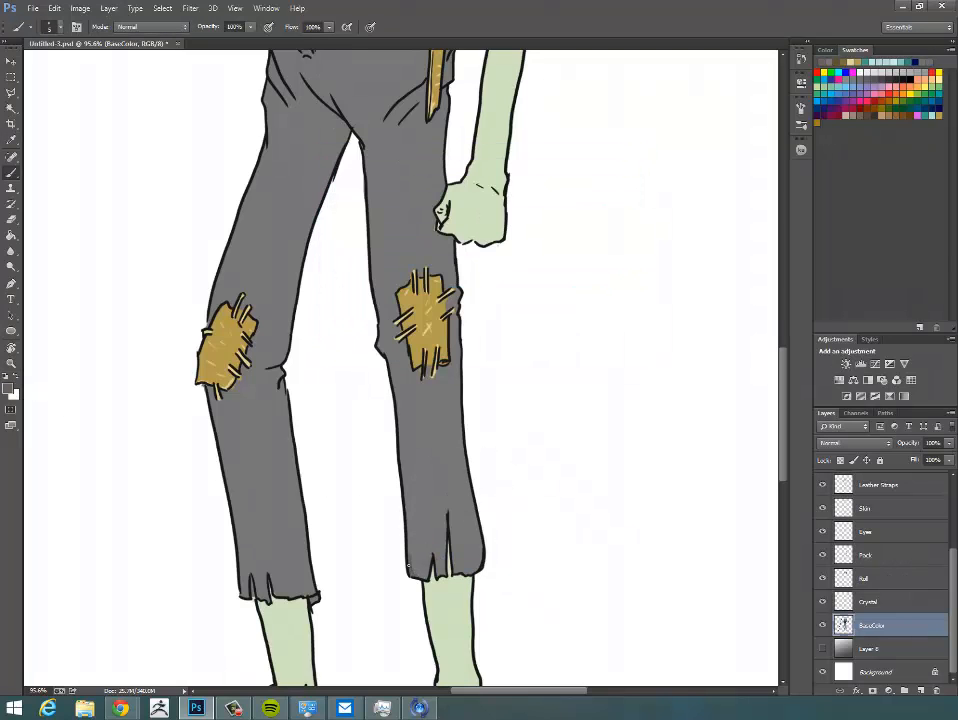
left_click(12, 390)
left_click(598, 177)
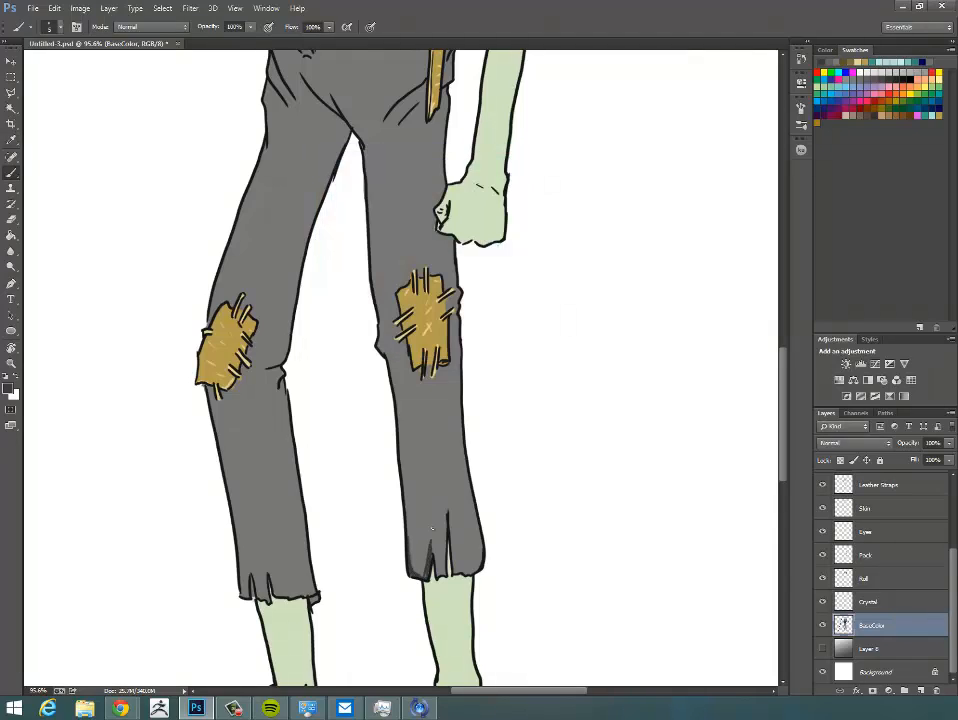
Paint dark grey frayed shading upward from the torn hems of both trouser legs
mouse_move(423, 573)
left_mouse_down()
mouse_move(414, 503)
mouse_move(439, 543)
mouse_move(430, 518)
mouse_move(408, 576)
left_mouse_up()
mouse_move(442, 486)
left_mouse_down()
mouse_move(452, 560)
mouse_move(470, 538)
mouse_move(458, 508)
left_mouse_up()
mouse_move(456, 569)
left_mouse_down()
mouse_move(459, 534)
mouse_move(437, 528)
left_mouse_up()
left_click_drag(244, 522, 245, 558)
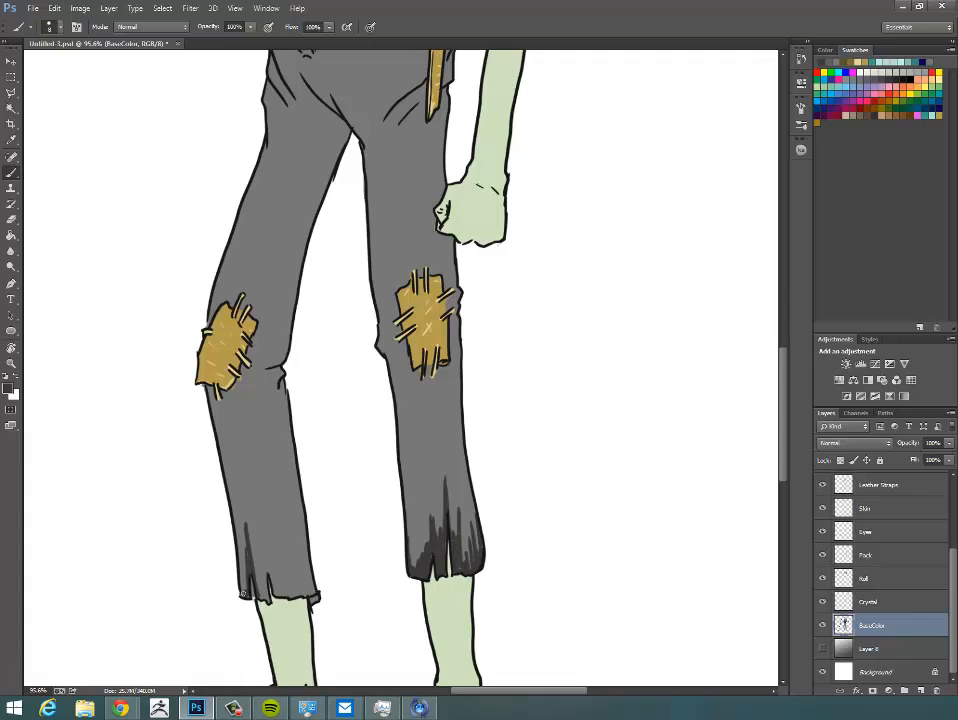
left_click_drag(268, 602, 262, 528)
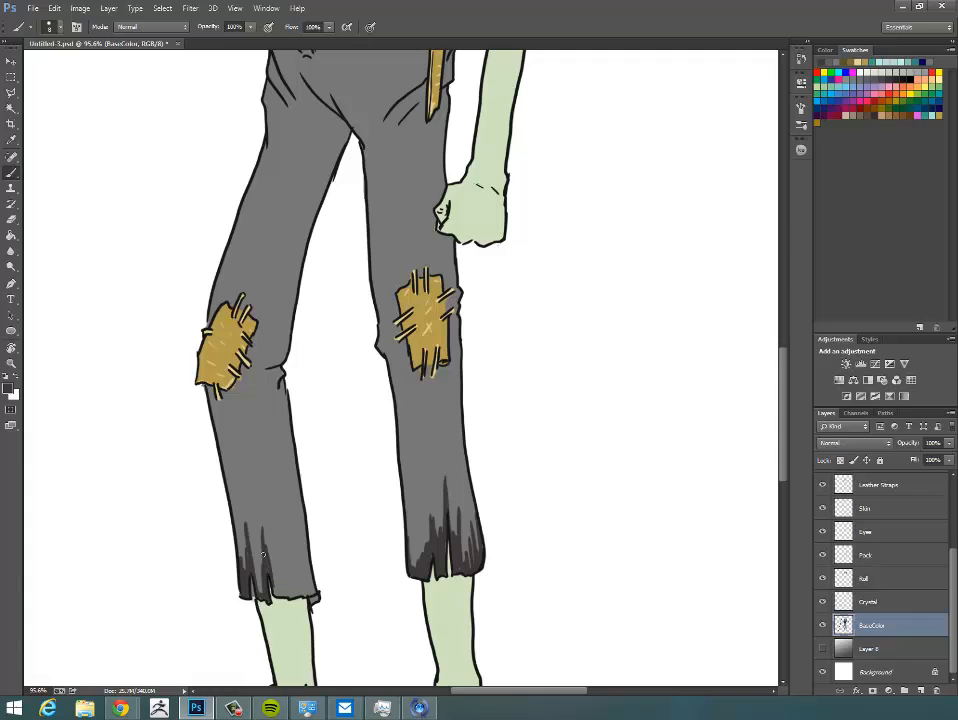
mouse_move(281, 593)
left_mouse_down()
mouse_move(311, 597)
mouse_move(303, 533)
mouse_move(310, 575)
left_mouse_up()
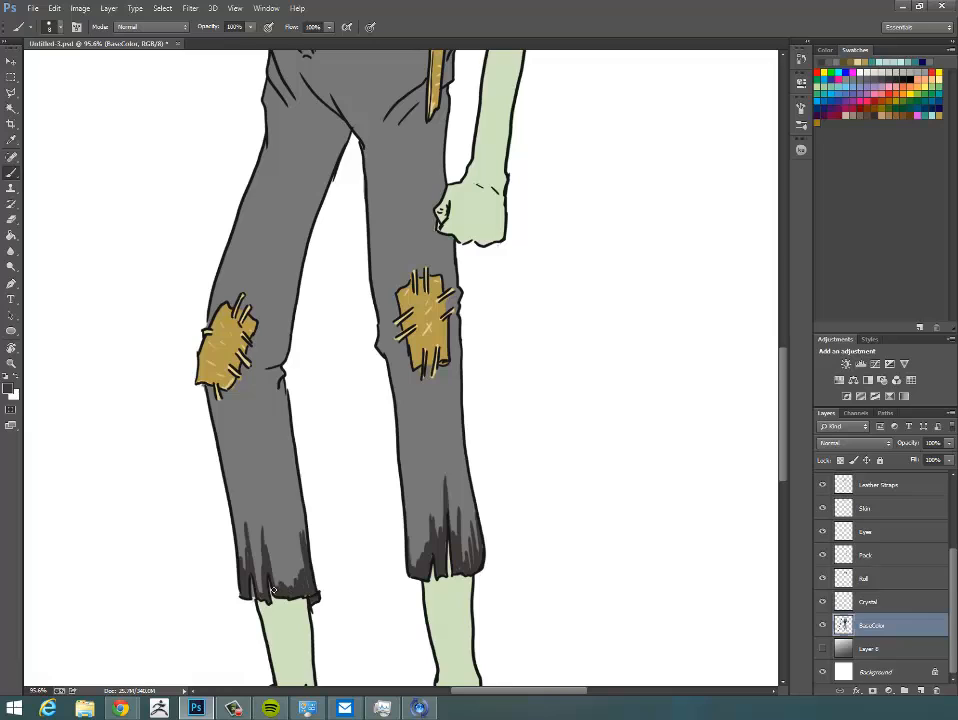
Paint dark grey shading along the trousers' folds at the hips and crotch and beneath the belt loops
scroll(399, 404, "up", 4)
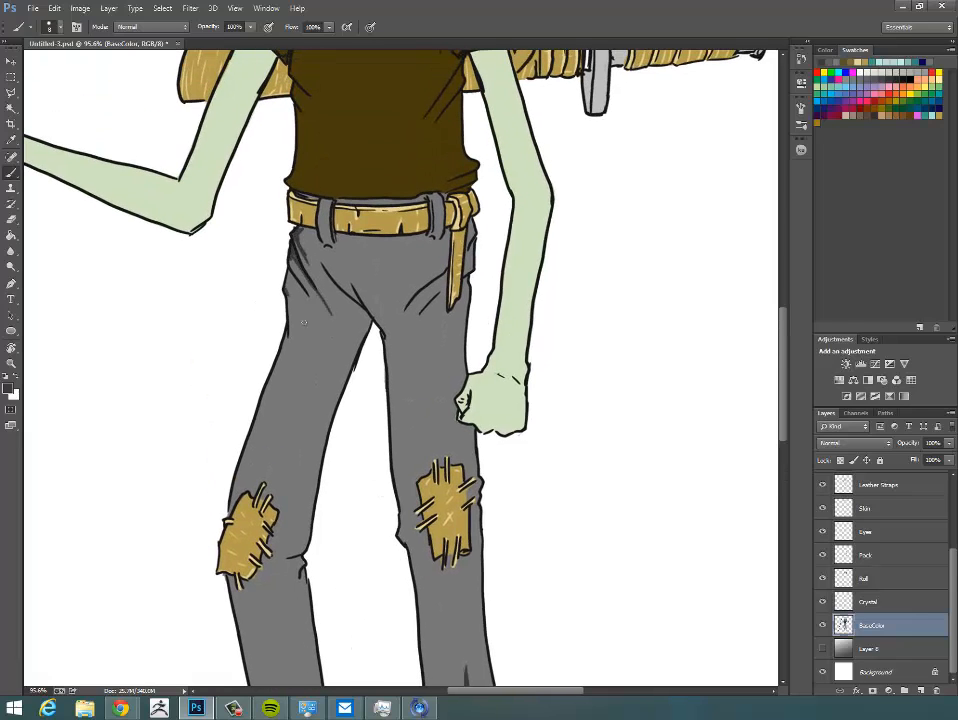
left_click_drag(447, 265, 410, 295)
left_click_drag(343, 264, 358, 301)
left_click_drag(328, 271, 358, 304)
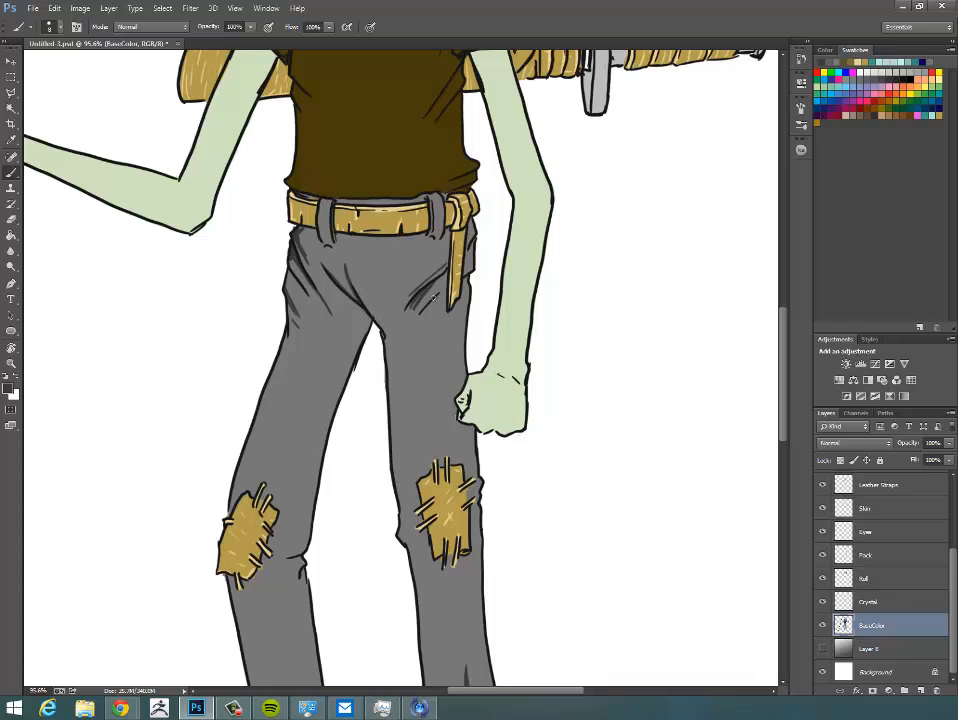
left_click_drag(422, 298, 418, 313)
scroll(443, 353, "up", 3)
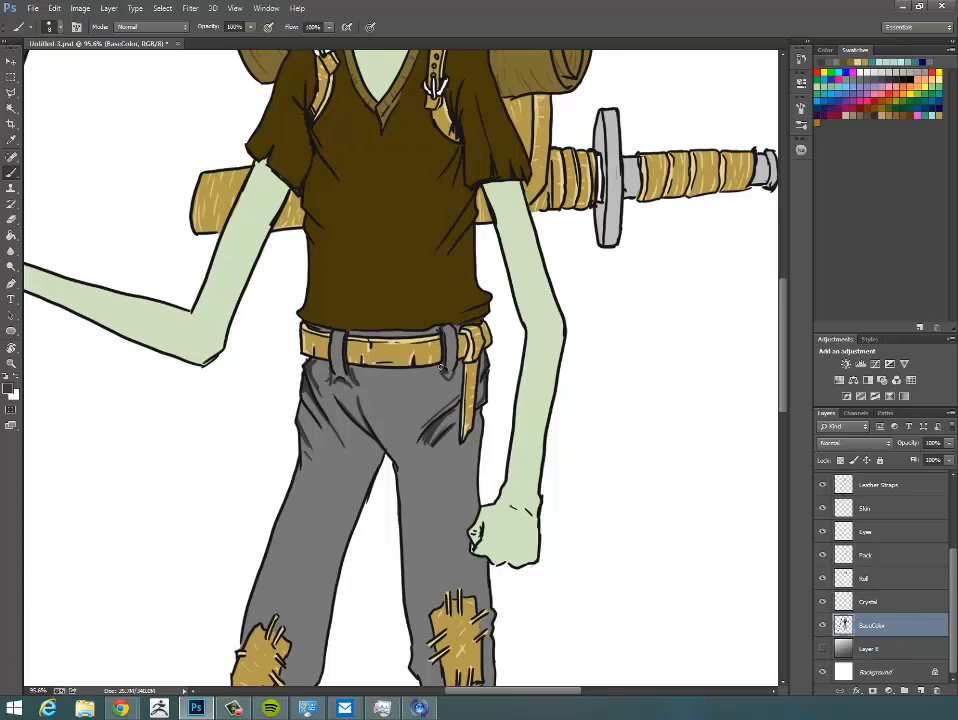
left_click_drag(425, 146, 490, 353)
left_click_drag(630, 223, 400, 303)
left_click_drag(617, 441, 619, 366)
left_click_drag(619, 366, 642, 509)
left_click_drag(588, 359, 621, 361)
left_click_drag(621, 361, 631, 370)
left_click_drag(448, 300, 558, 319)
left_click_drag(717, 320, 567, 404)
left_click_drag(560, 358, 590, 362)
mouse_move(576, 370)
left_mouse_down()
mouse_move(601, 397)
mouse_move(580, 357)
left_mouse_up()
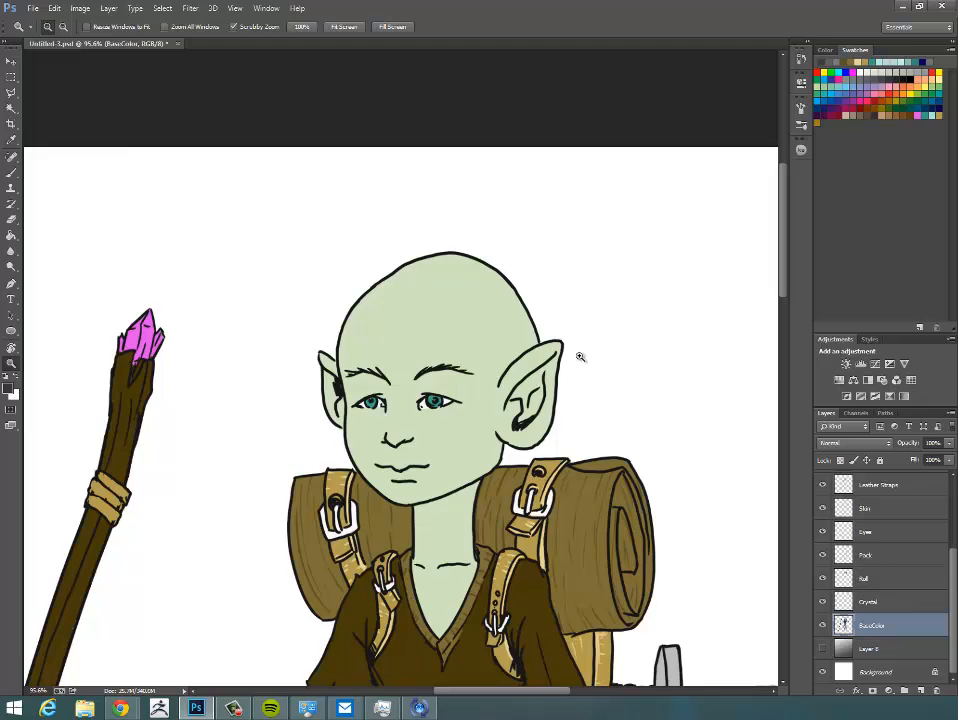
Sample the skin's light green, shift it to a pale peach brush colour (#e2d0be), and make BaseColor the active layer
left_click(888, 509)
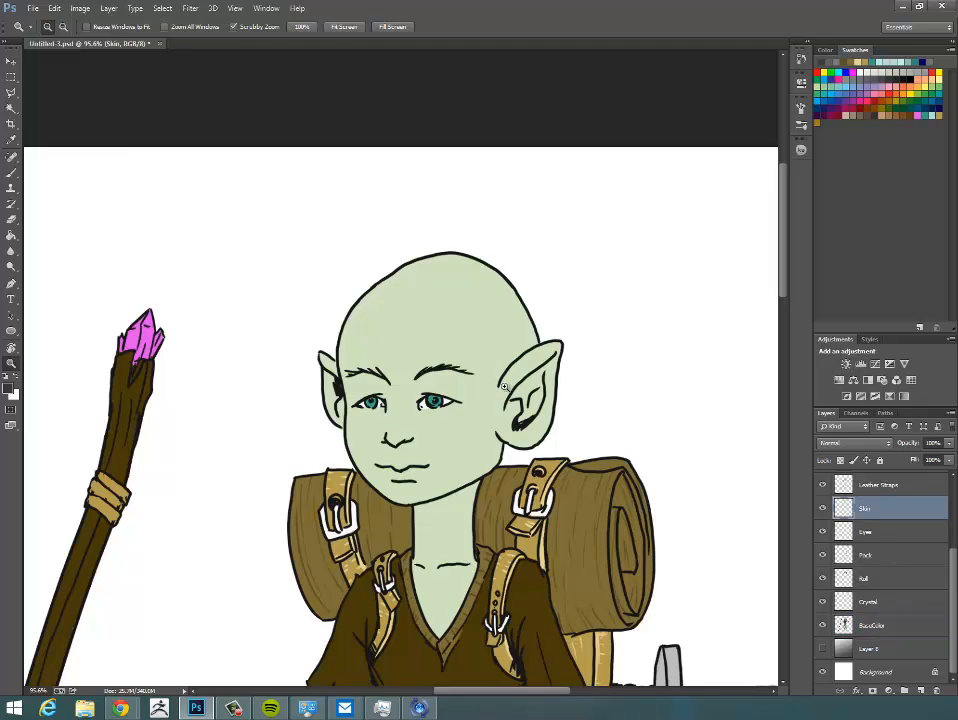
key("b")
left_click(8, 388)
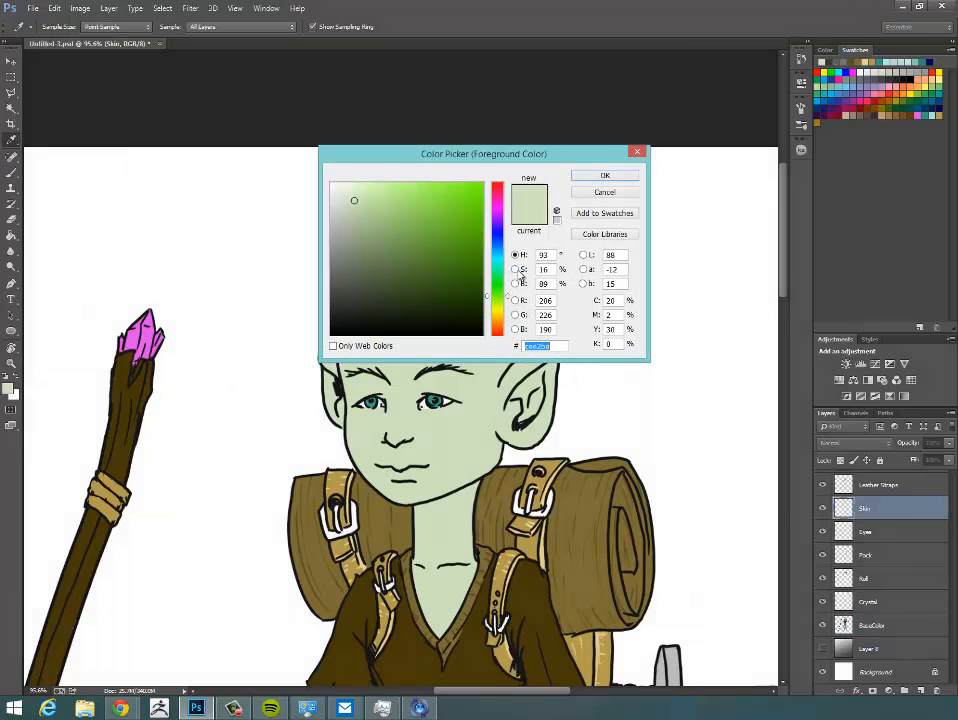
left_click_drag(509, 300, 508, 325)
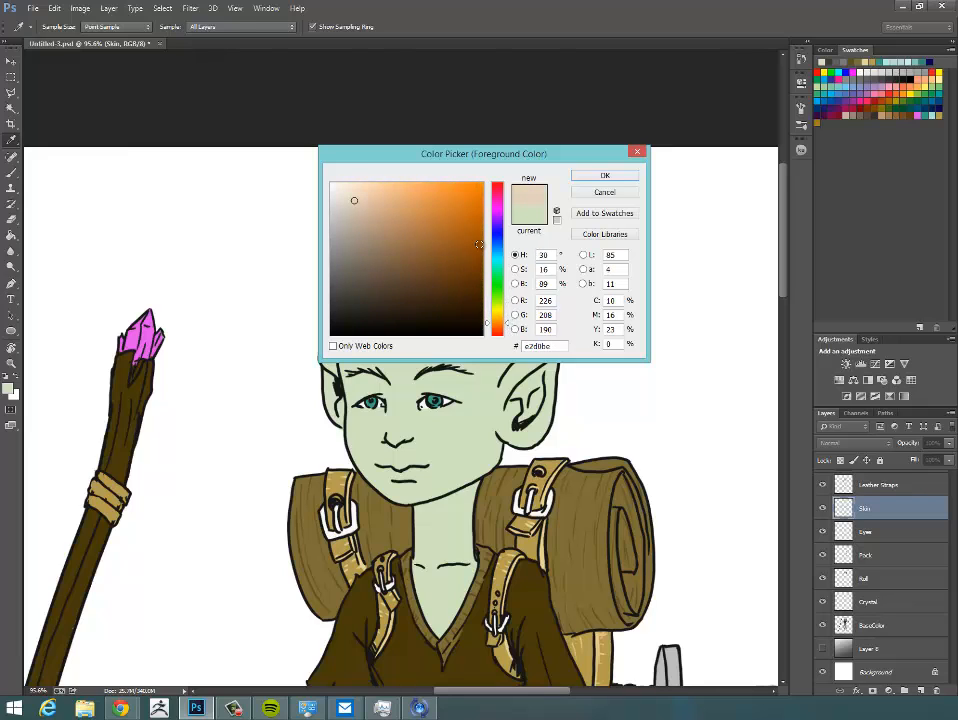
left_click(607, 177)
left_click(605, 176)
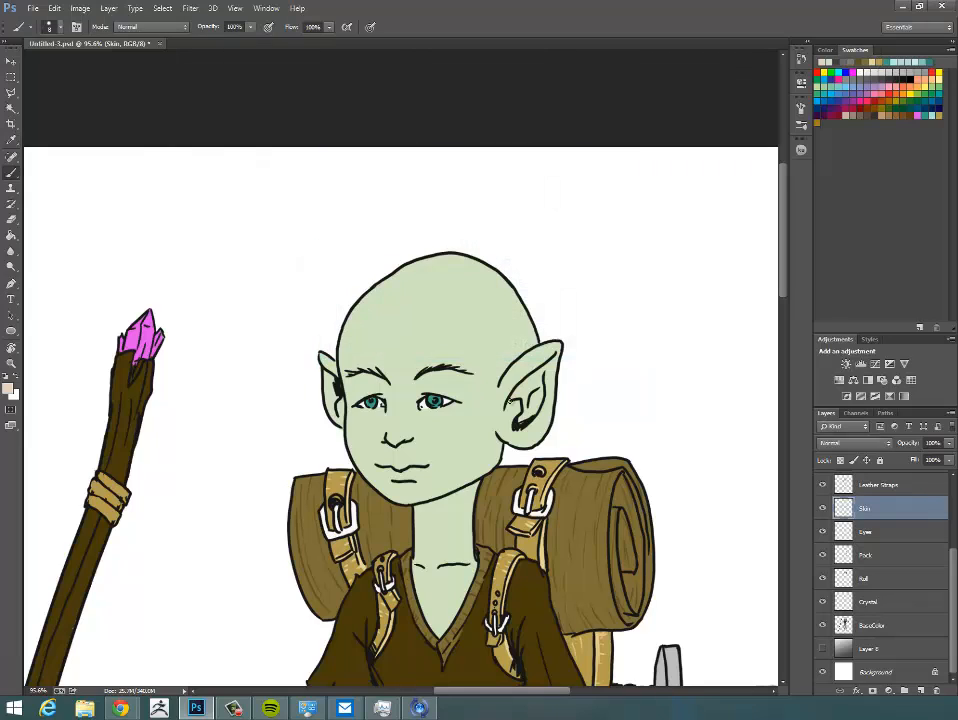
left_click(557, 352, "ctrl")
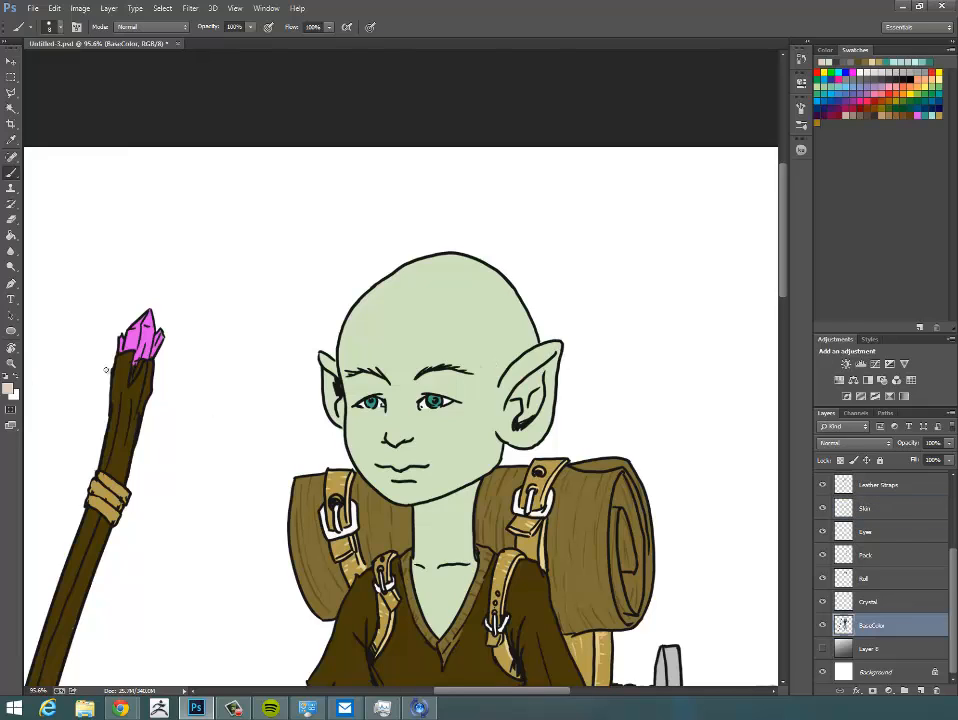
Sample the skin's light green, shift the brush colour to a brighter green, and make the Skin layer active
left_click(470, 325, "alt")
left_click(8, 388)
left_click_drag(364, 196, 373, 193)
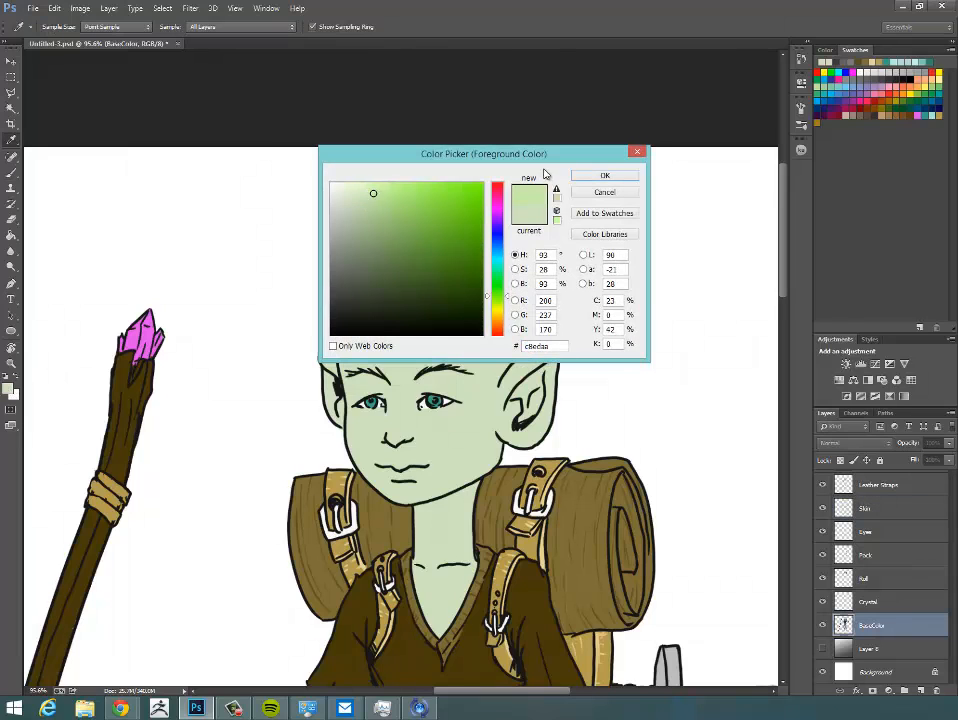
left_click(604, 177)
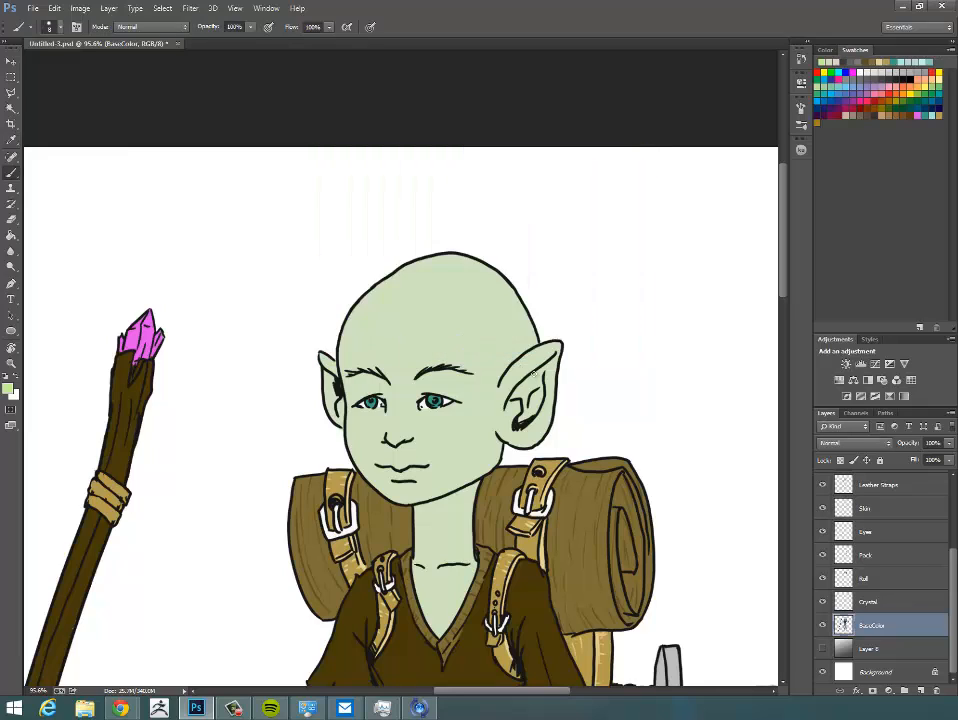
left_click(508, 410, "ctrl")
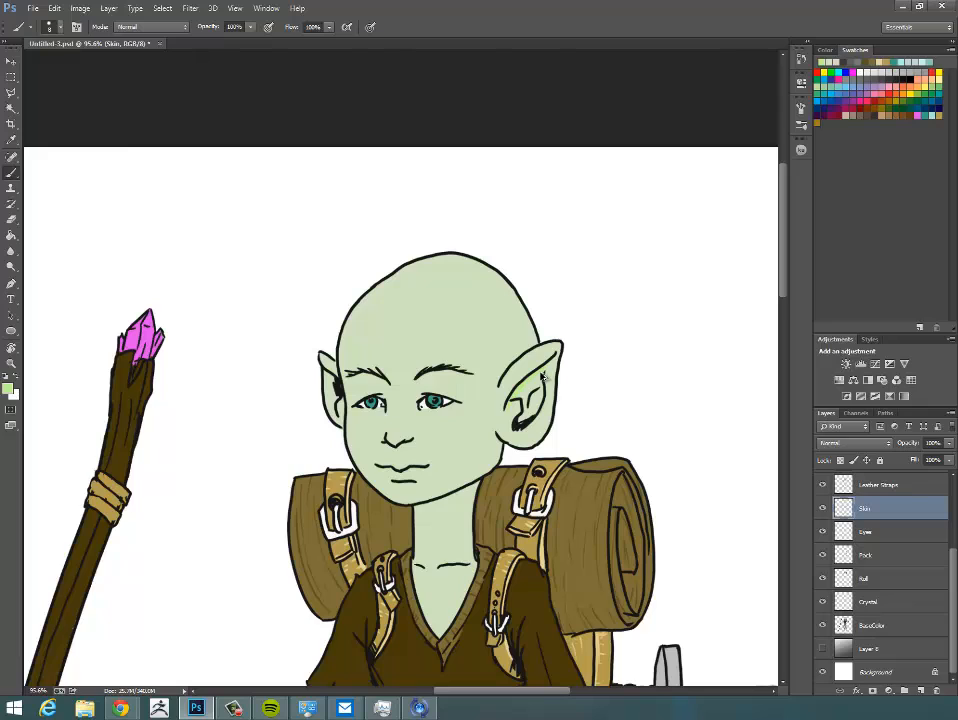
Try a darker green for shading inside the larger ear and beside the eyes, and undo the latest strokes
left_click(9, 389)
left_click(400, 217)
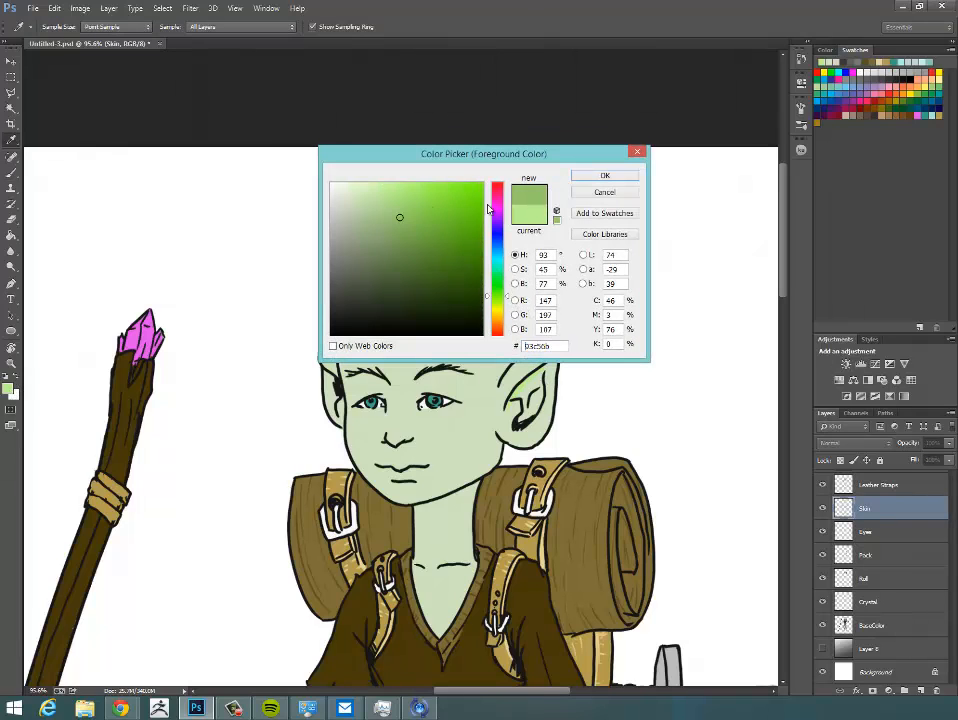
left_click(399, 239)
left_click(600, 177)
key("b")
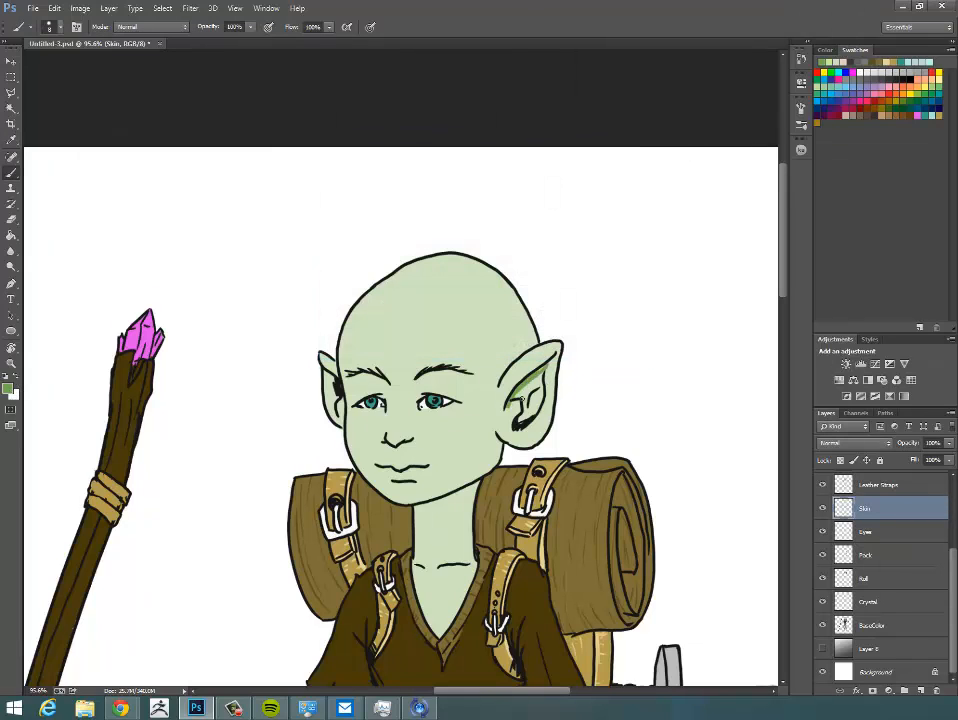
mouse_move(519, 419)
left_mouse_down()
mouse_move(544, 383)
mouse_move(525, 424)
left_mouse_up()
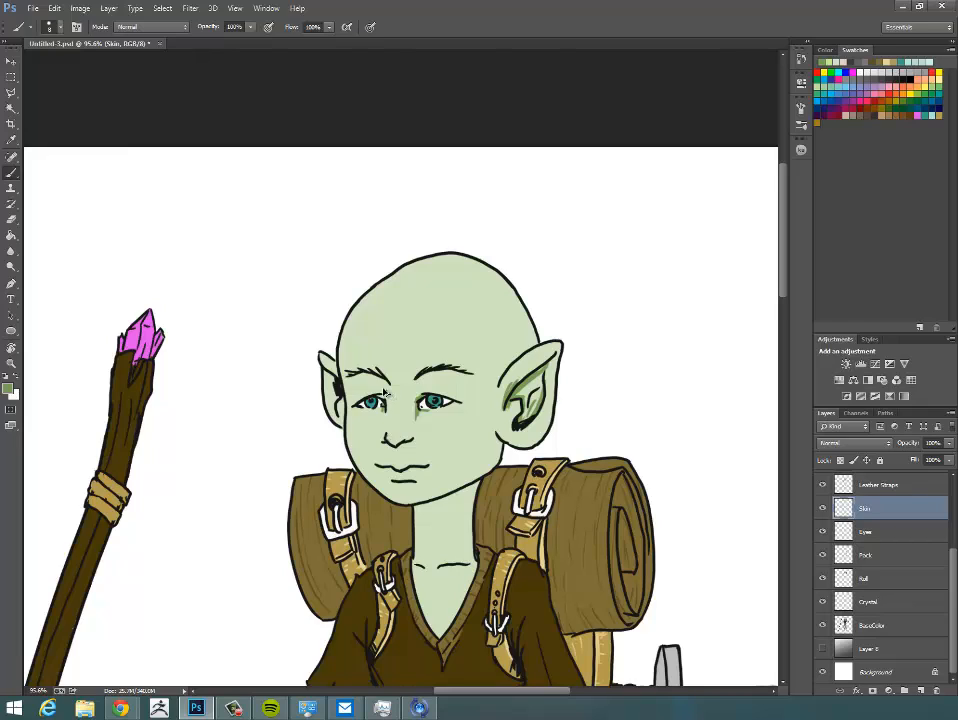
key("ctrl+alt+z")
key("ctrl+alt+z")
key("ctrl+alt+z")
Set the brush to a vivid light green and paint accents in the larger ear, around the eyes, nose and lips, and along the jaw and neck
left_click(8, 389)
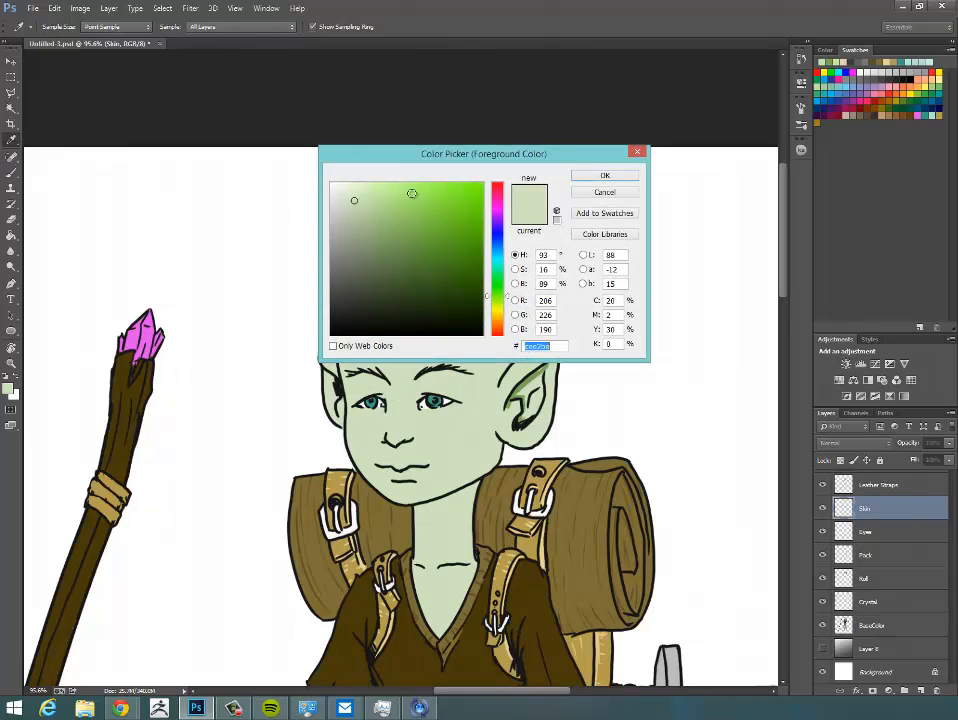
left_click(336, 189)
left_click(408, 188)
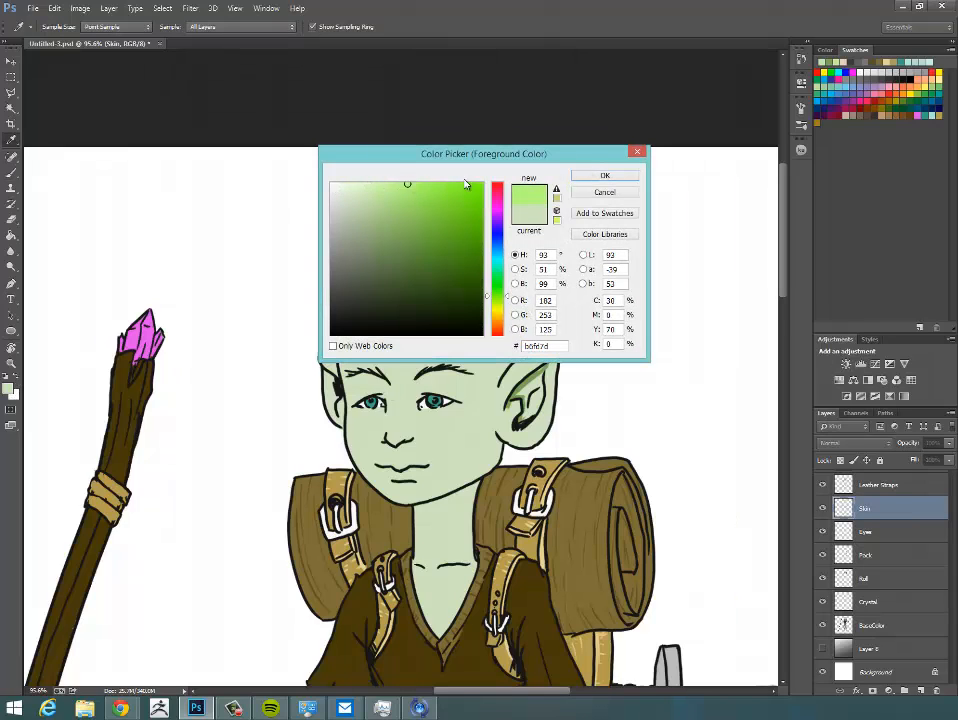
left_click(605, 175)
mouse_move(514, 396)
left_mouse_down()
mouse_move(543, 369)
mouse_move(512, 402)
left_mouse_up()
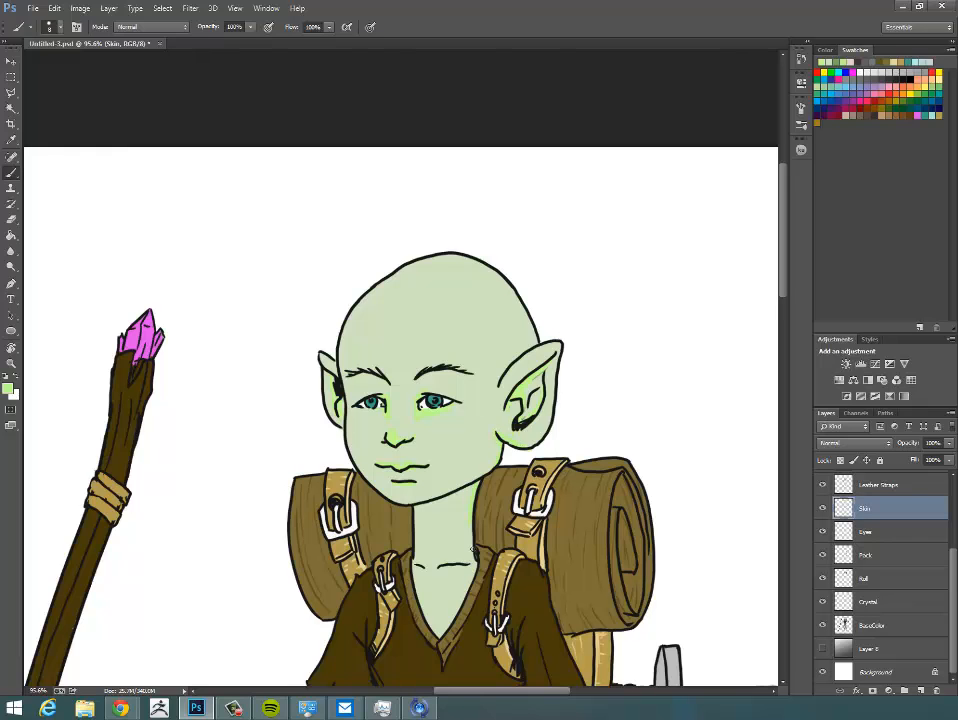
Paint vivid light green accents on the fingers of both hands and around the ankles, soles and toes of both feet
left_click_drag(503, 580, 415, 318)
left_click_drag(464, 509, 464, 209)
left_click_drag(498, 547, 498, 545)
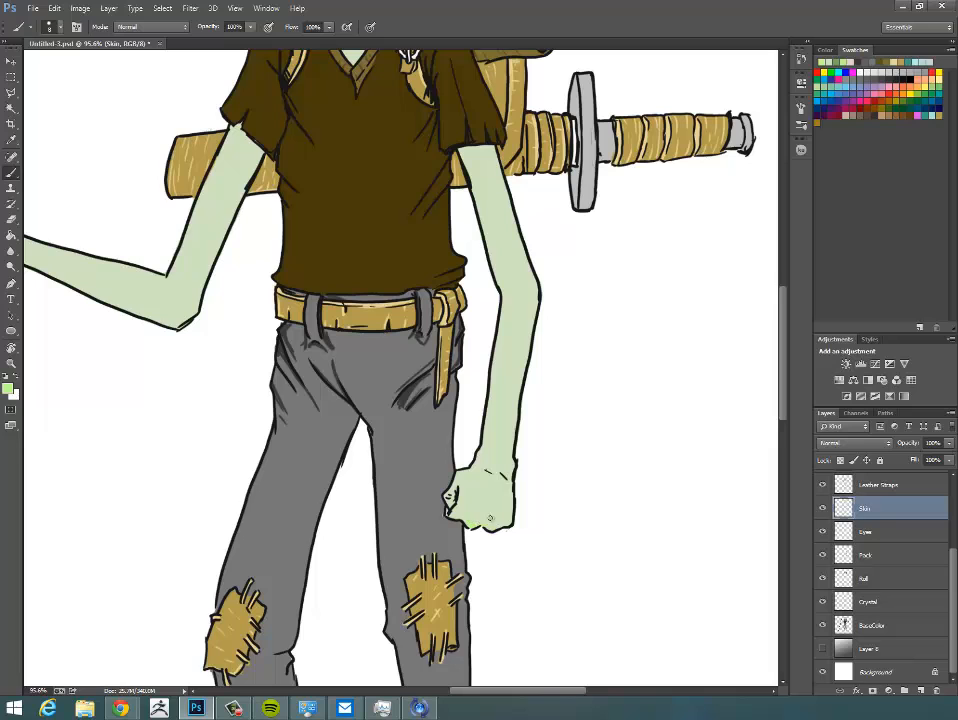
left_click_drag(441, 427, 639, 553)
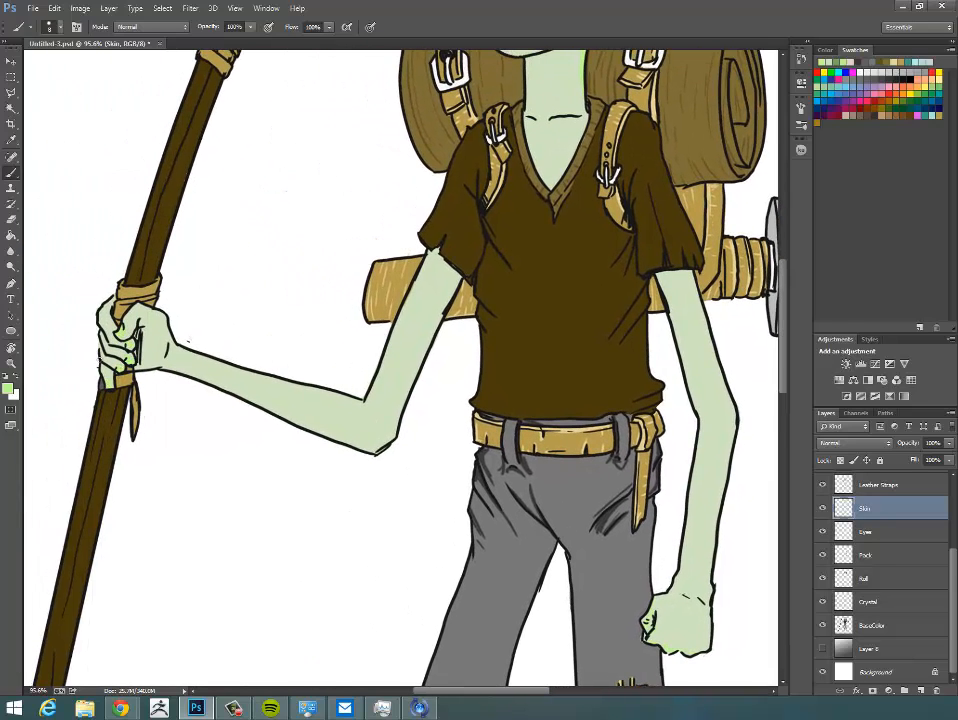
scroll(447, 507, "down", 6)
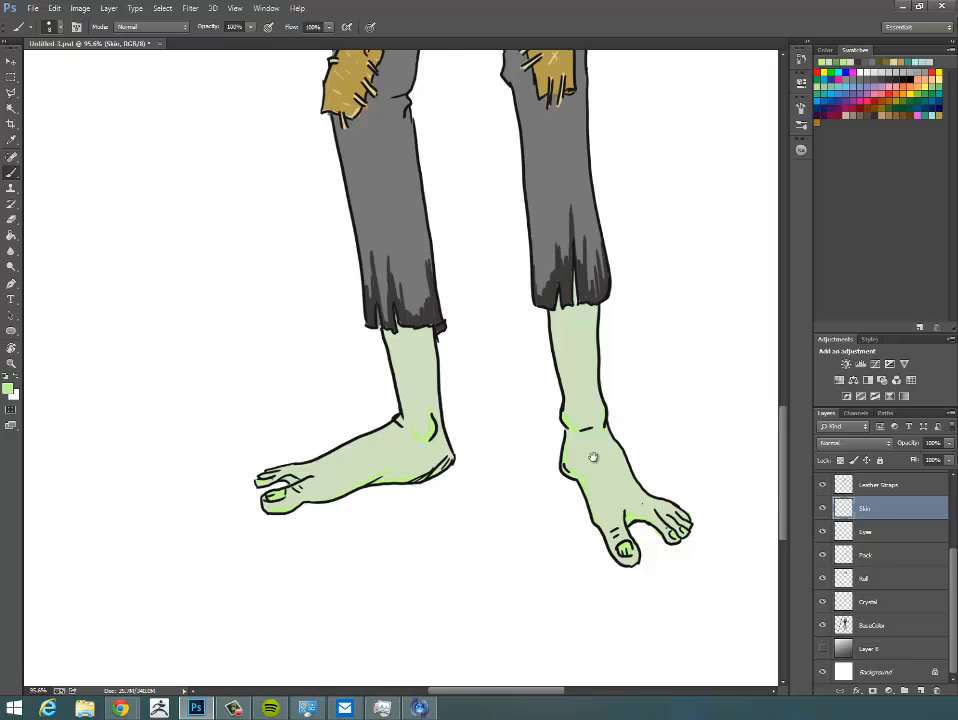
Examine the painted skin accents across the figure, from the feet up to the head and staff, and at full-figure view
left_click_drag(474, 259, 518, 500)
left_click_drag(590, 439, 522, 436)
left_click_drag(634, 331, 597, 372)
scroll(596, 372, "up", 4)
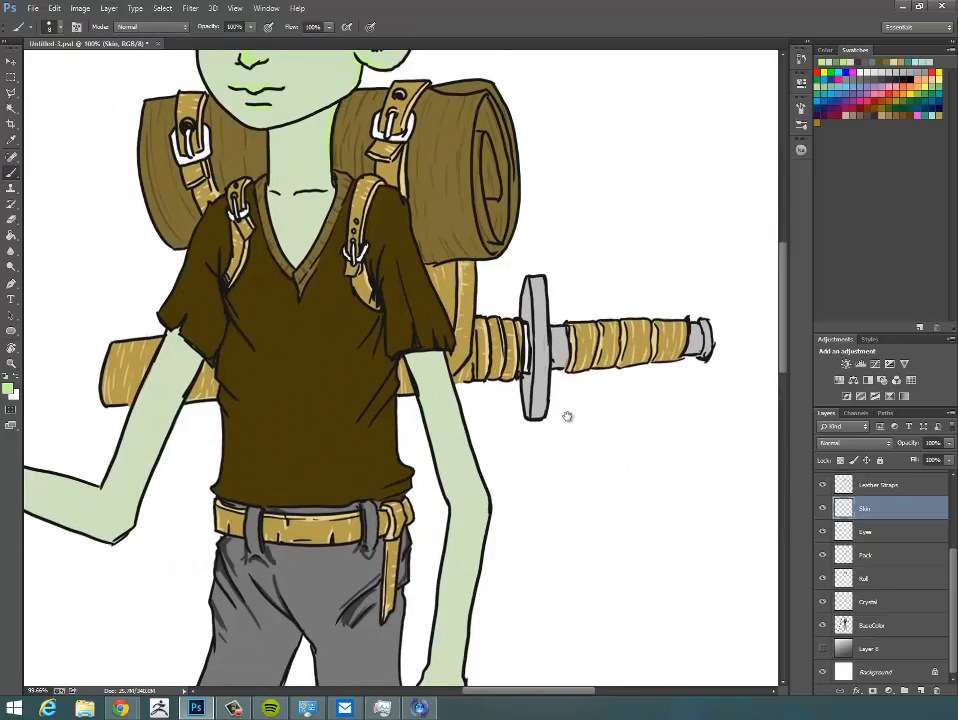
left_click_drag(567, 416, 604, 443)
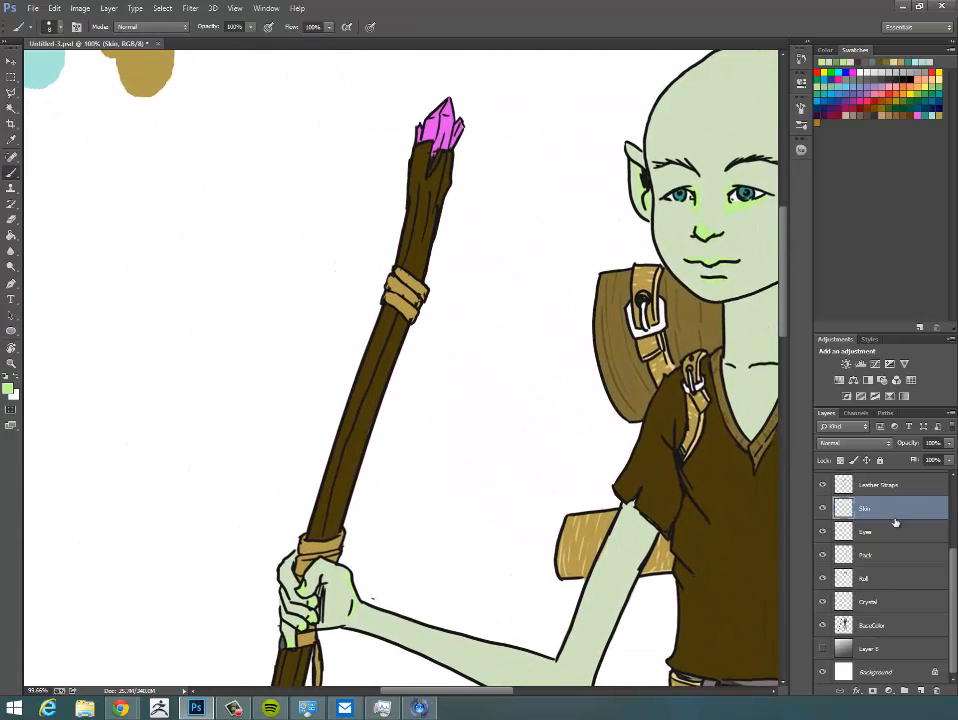
left_click_drag(528, 470, 402, 297)
key("z")
left_click_drag(558, 449, 470, 452)
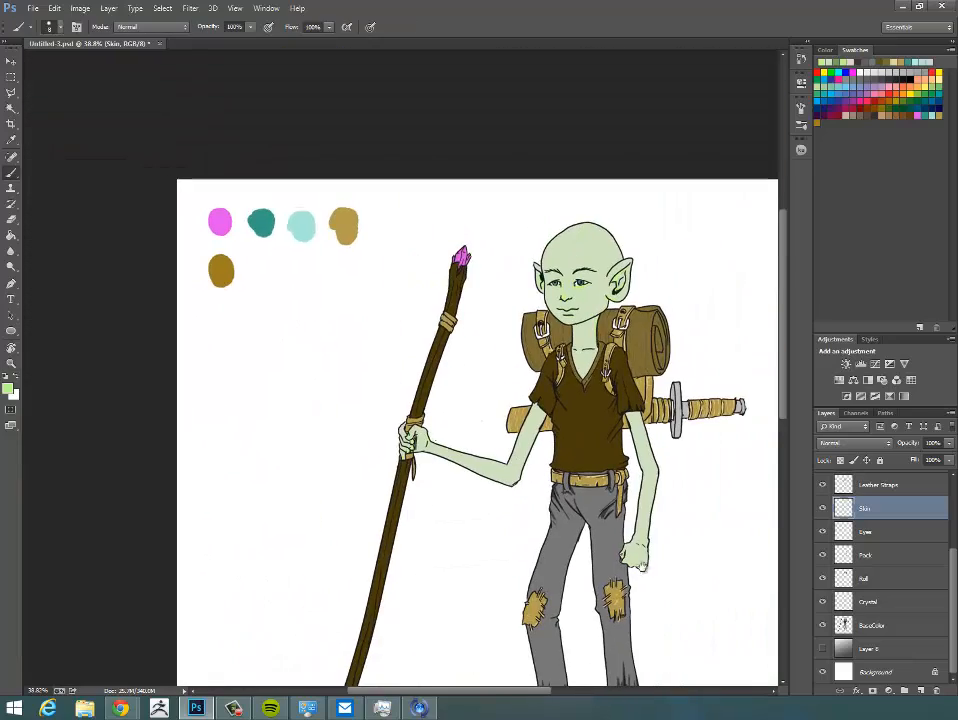
left_click_drag(686, 659, 572, 535)
left_click_drag(636, 532, 613, 545)
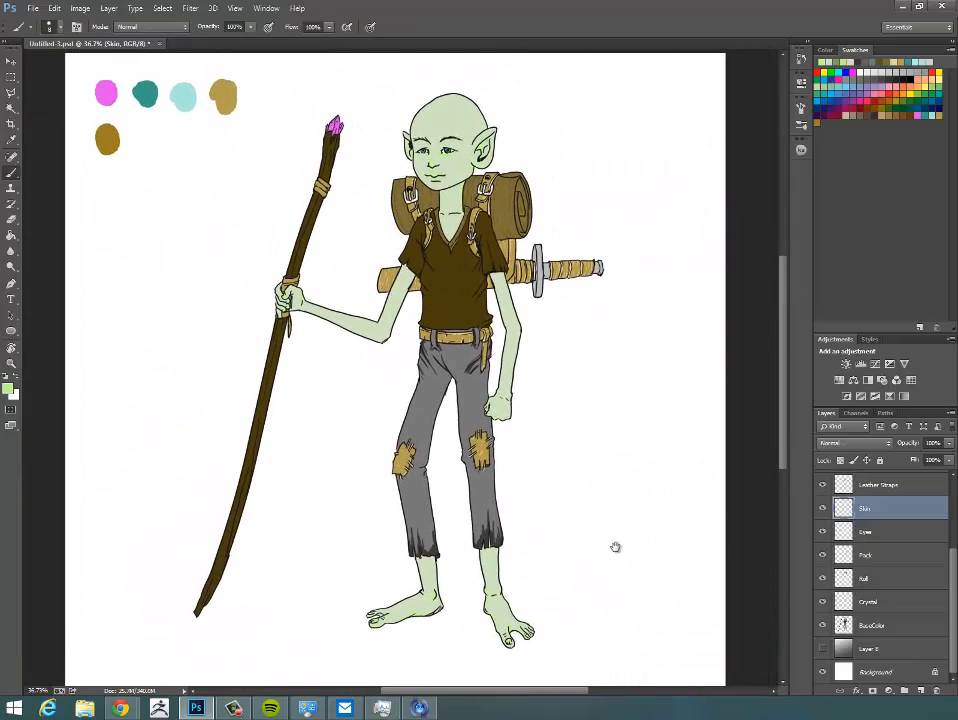
Create a new layer directly above the Skin layer and name it Shadows
left_click(921, 691)
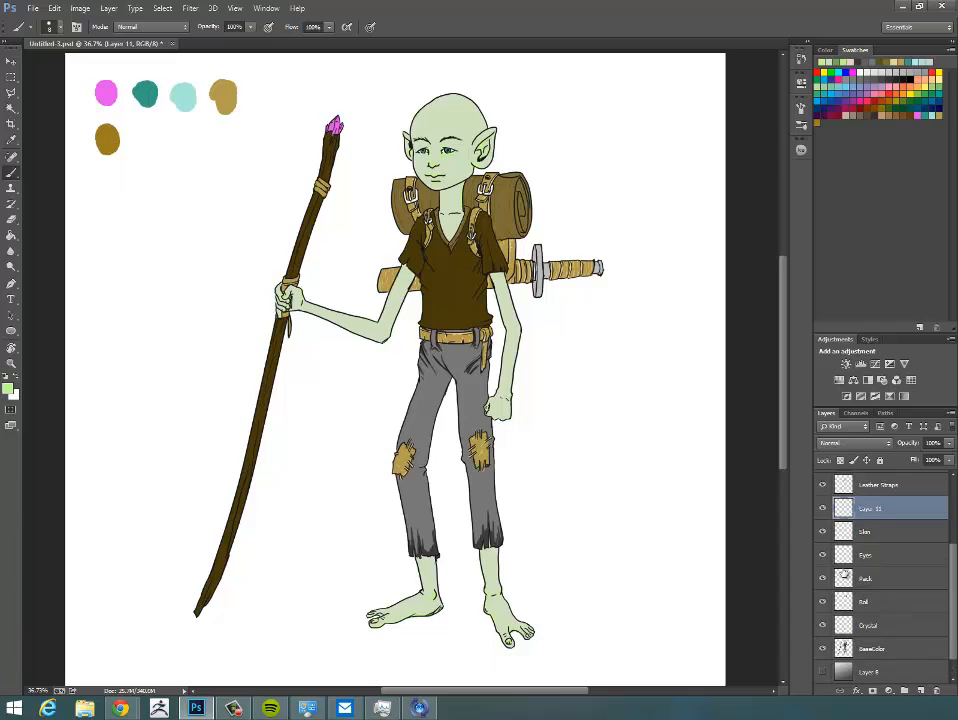
double_click(866, 508)
type("Shadows")
key("Return")
Set the brush to a dark navy blue and paint a small test swatch below the colour palette dots
left_click(10, 387)
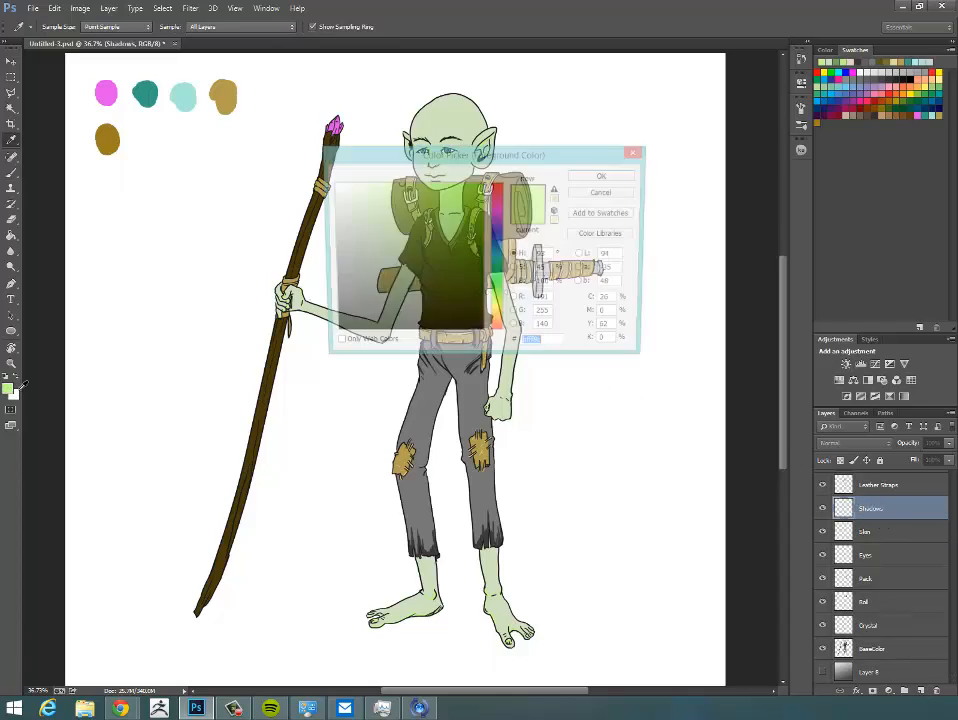
left_click(497, 232)
left_click(442, 276)
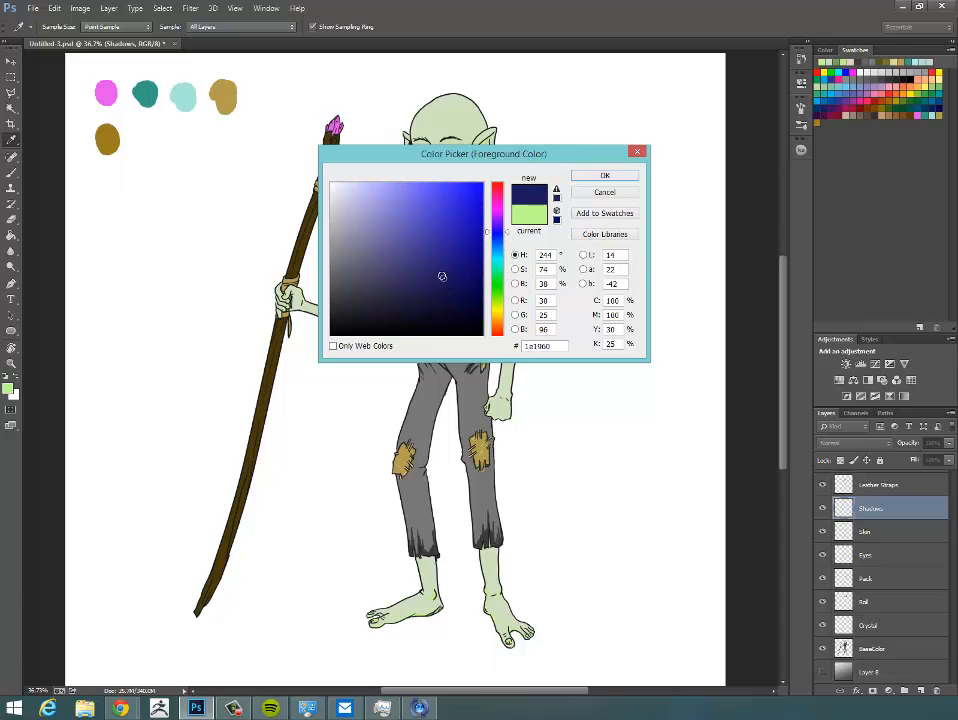
left_click_drag(442, 276, 419, 287)
left_click(620, 178)
mouse_move(135, 184)
left_mouse_down()
mouse_move(138, 202)
mouse_move(141, 192)
left_mouse_up()
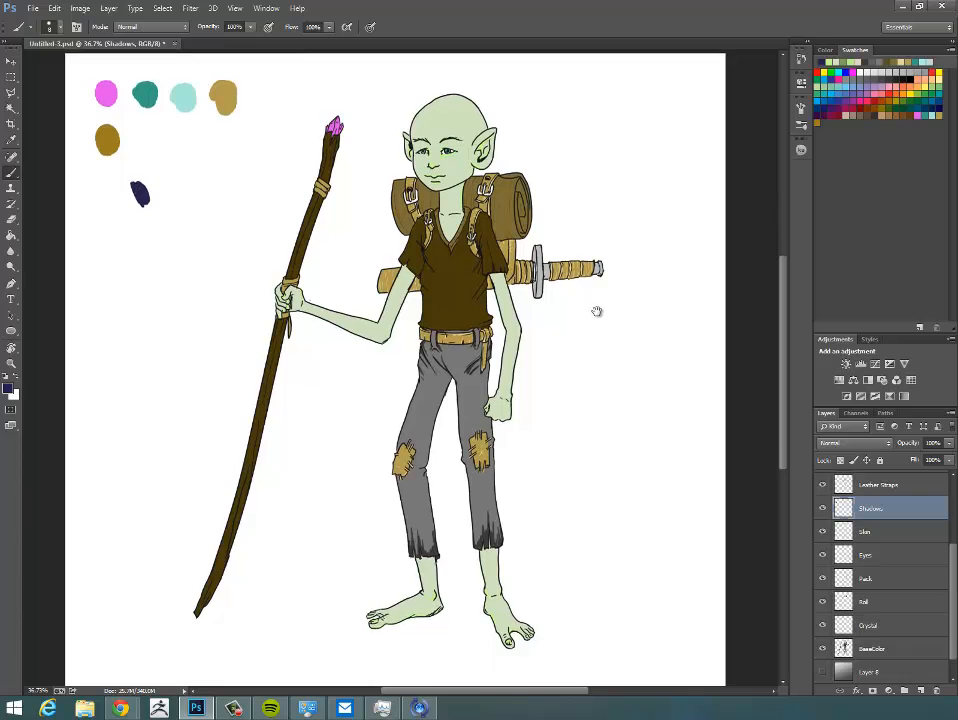
Try the Screen and Overlay blend modes on the Shadows layer with test strokes, and return it to Normal
left_click_drag(582, 234, 594, 270)
left_click(889, 444)
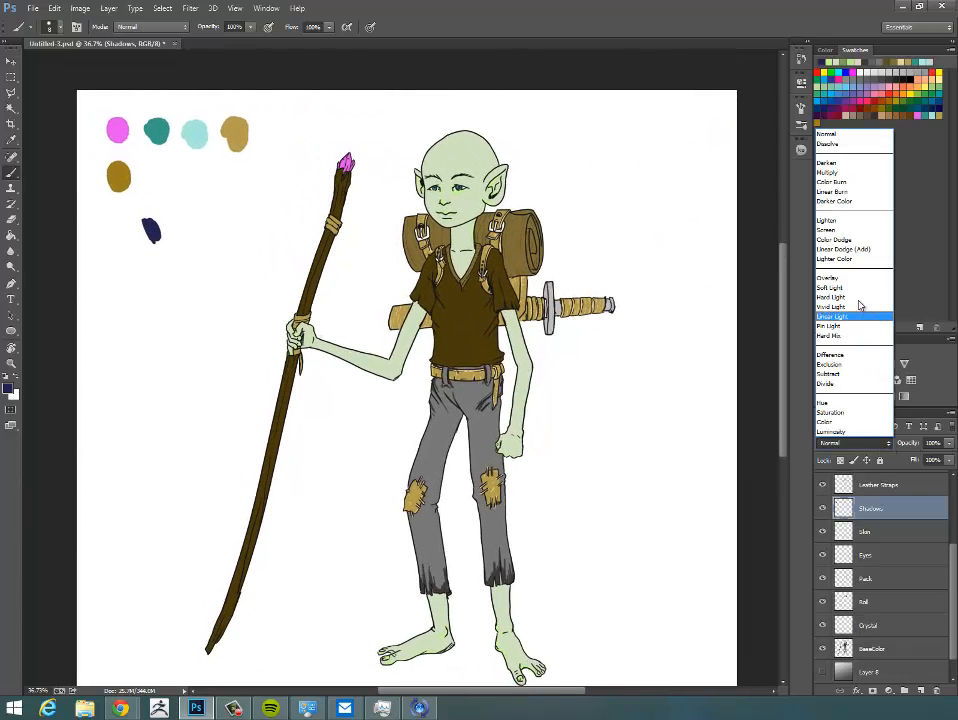
left_click(863, 228)
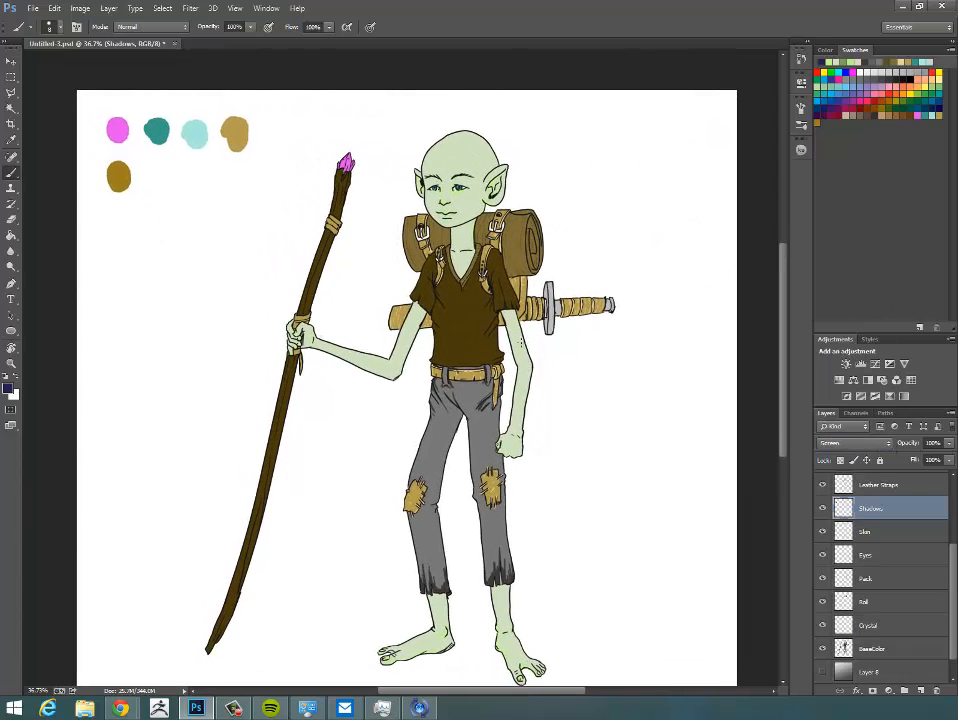
left_click(866, 446)
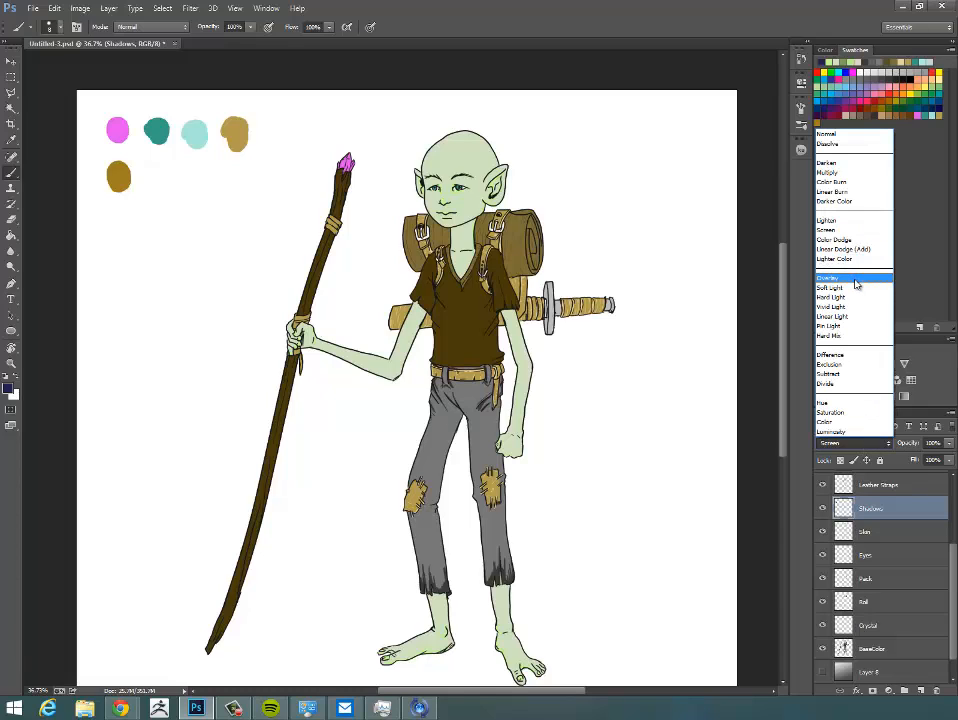
left_click(856, 280)
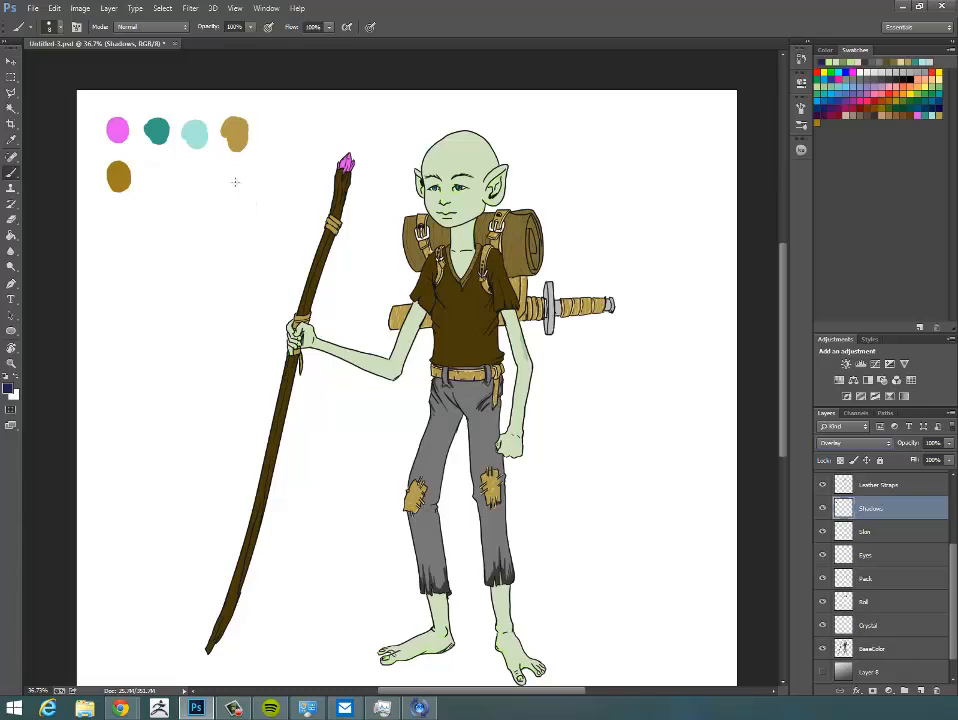
left_click(855, 443)
left_click(832, 131)
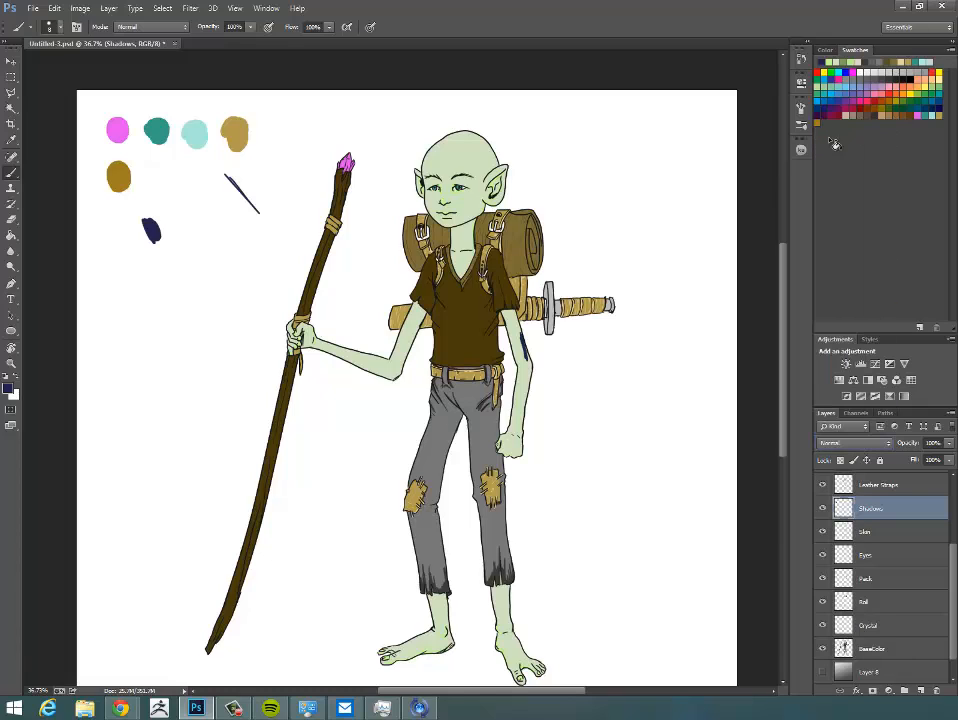
Draw a navy light-direction arrow beside the staff, and paint navy shadows under the jaw and along the larger ear's inside and outer rim
mouse_move(258, 189)
left_mouse_down()
mouse_move(262, 216)
mouse_move(258, 190)
mouse_move(240, 208)
left_mouse_up()
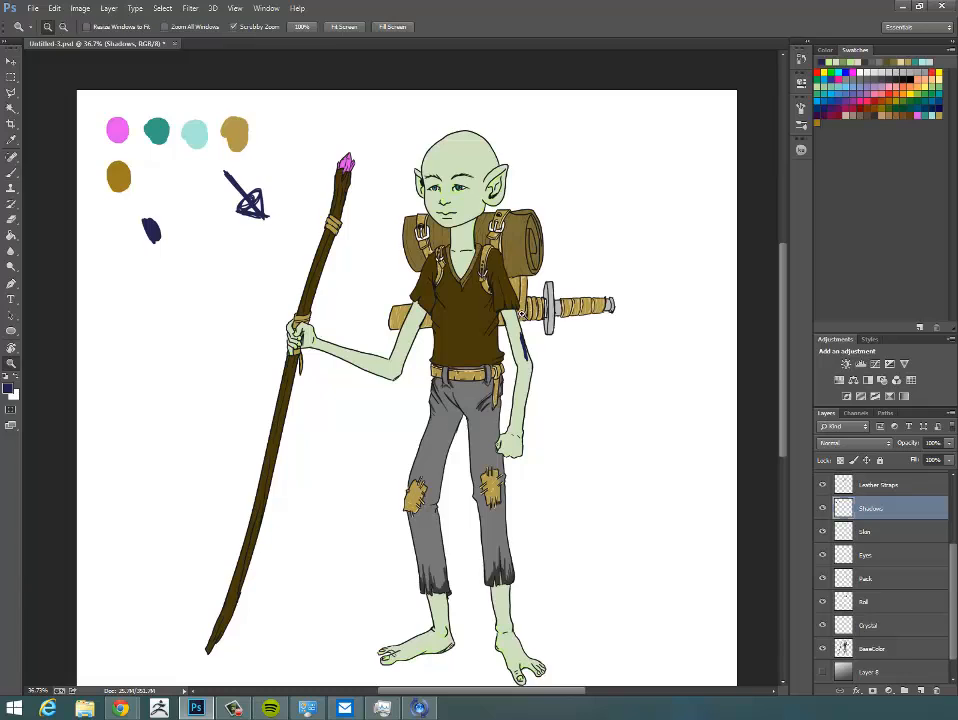
left_click_drag(506, 217, 664, 334, "ctrl+space")
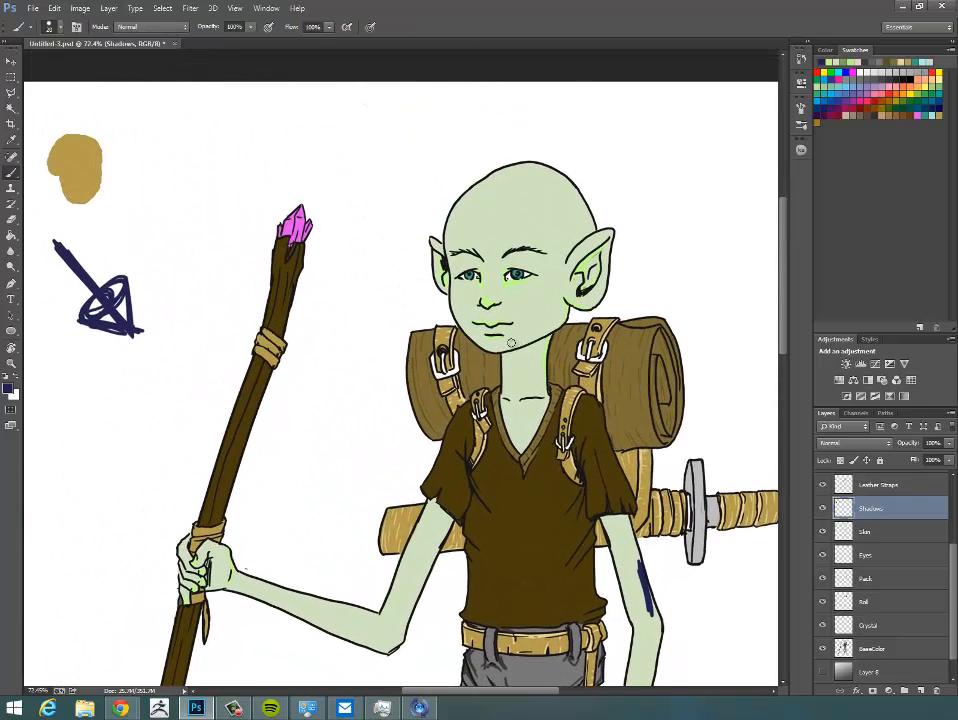
mouse_move(499, 350)
left_mouse_down()
mouse_move(556, 330)
mouse_move(566, 311)
mouse_move(502, 349)
mouse_move(524, 337)
mouse_move(598, 240)
mouse_move(581, 281)
left_mouse_up()
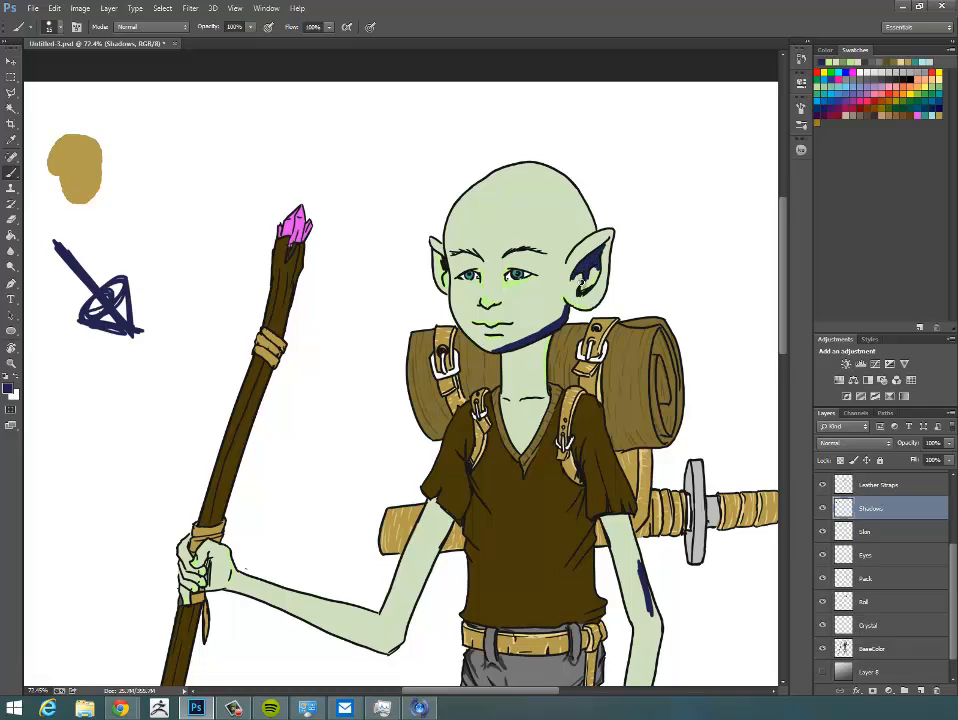
mouse_move(610, 241)
left_mouse_down()
mouse_move(590, 285)
mouse_move(603, 289)
left_mouse_up()
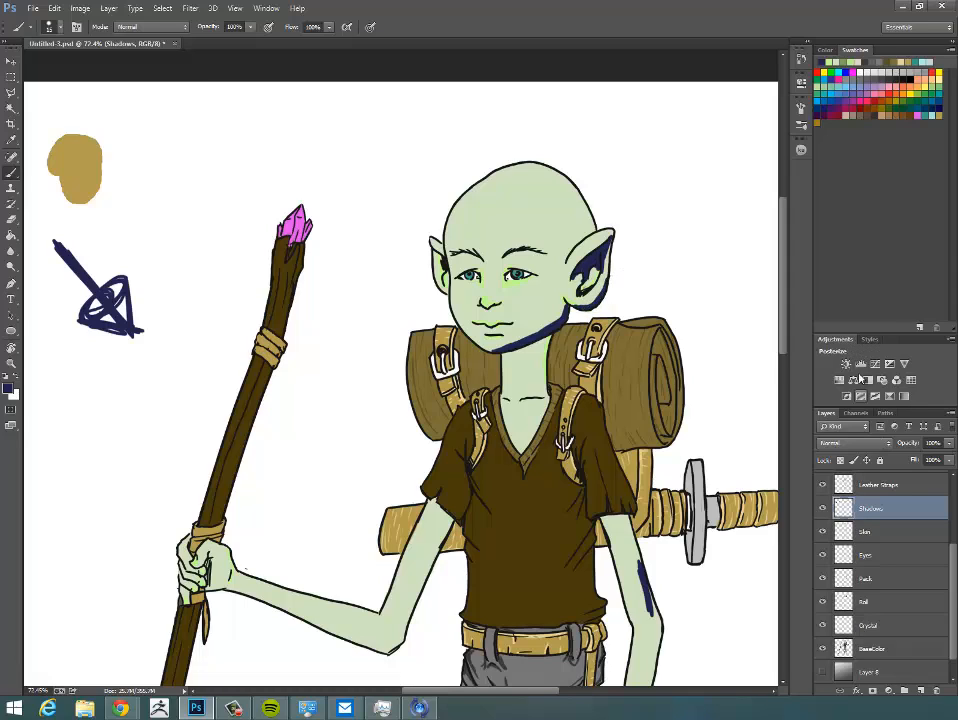
Compare blend modes from Darker Color through Divide on the Shadows layer, and set it to Overlay
left_click(853, 442)
left_click(834, 201)
key("Down")
key("Up")
key("Down")
key("Down")
key("Down")
key("Down")
key("Down")
key("Down")
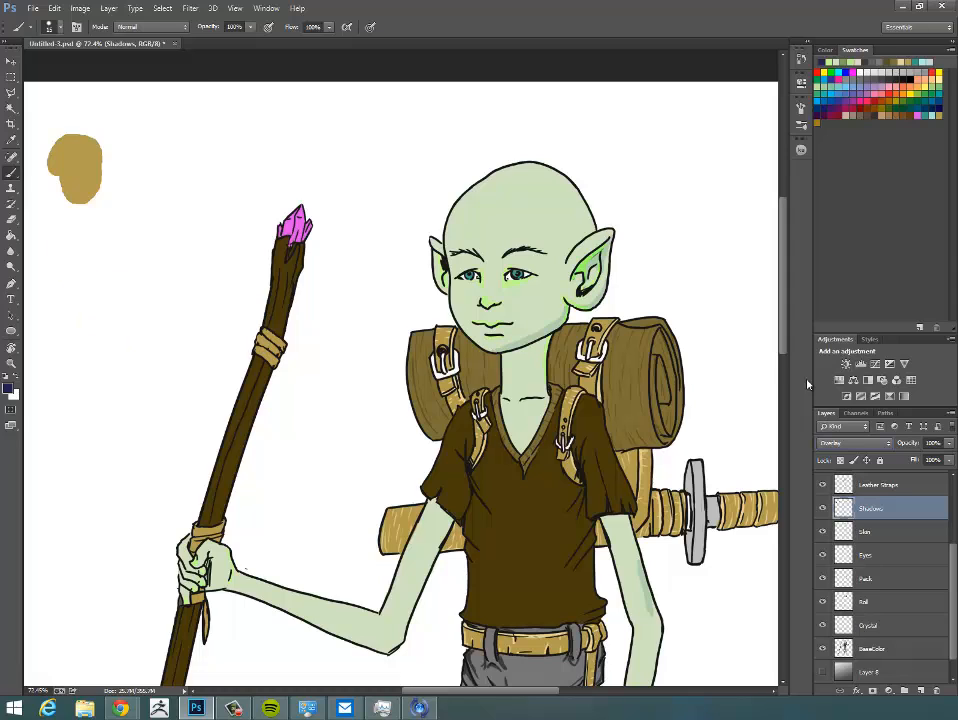
key("Down")
key("Down")
key("Down")
key("Down")
key("Down")
key("Down")
key("Down")
key("Down")
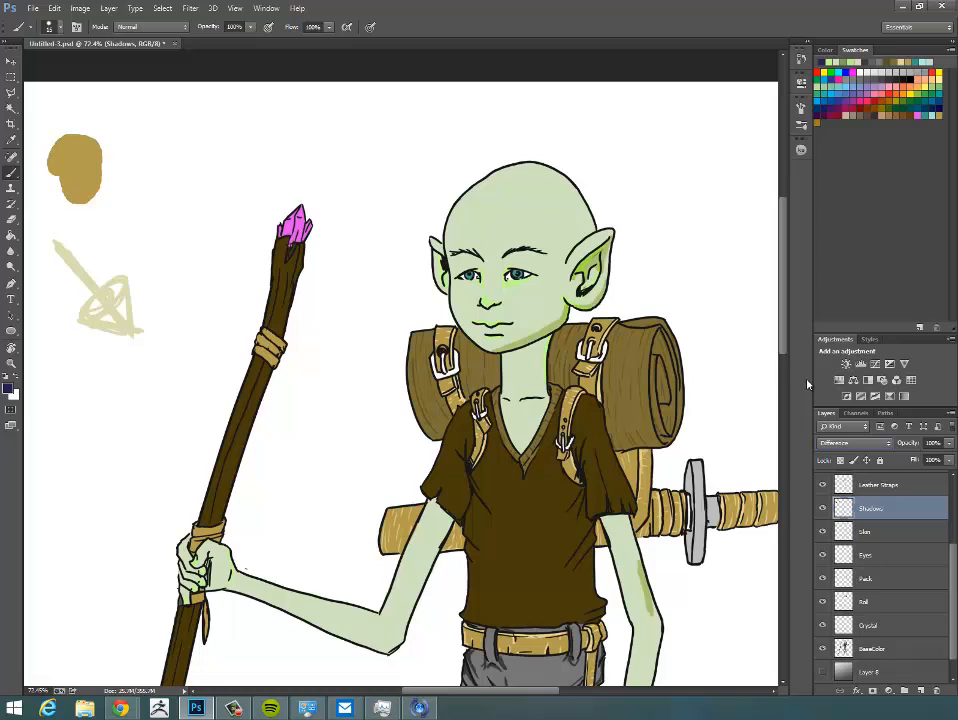
key("Down")
key("Down")
key("Down")
key("Down")
key("Down")
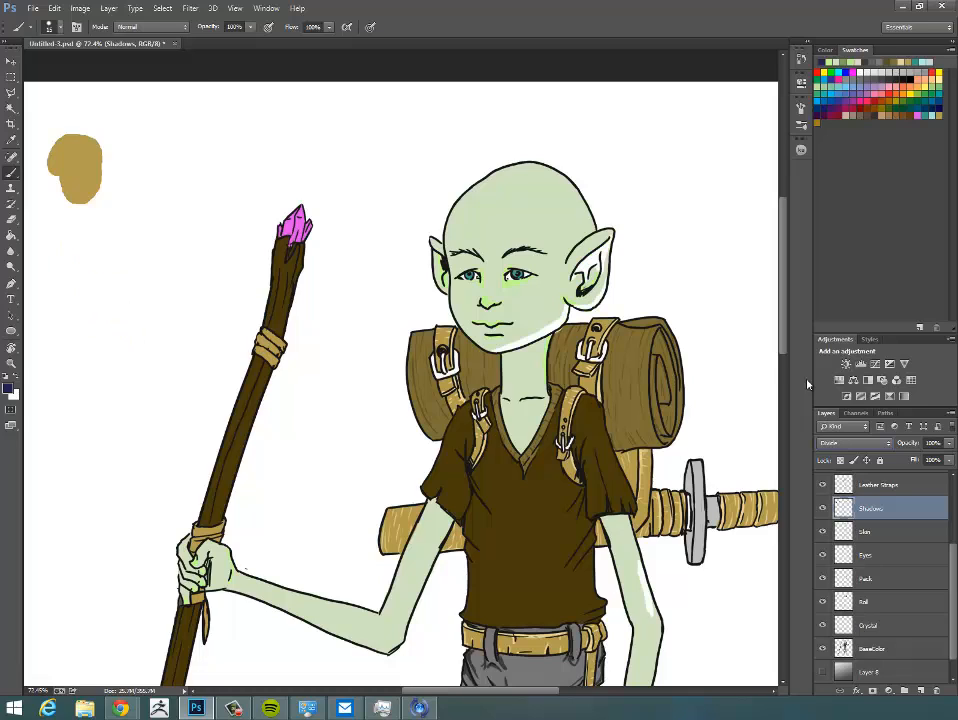
key("Up")
key("Up")
key("Up")
key("Up")
key("Up")
key("Up")
key("Up")
key("Up")
key("Up")
key("Up")
key("Up")
key("Up")
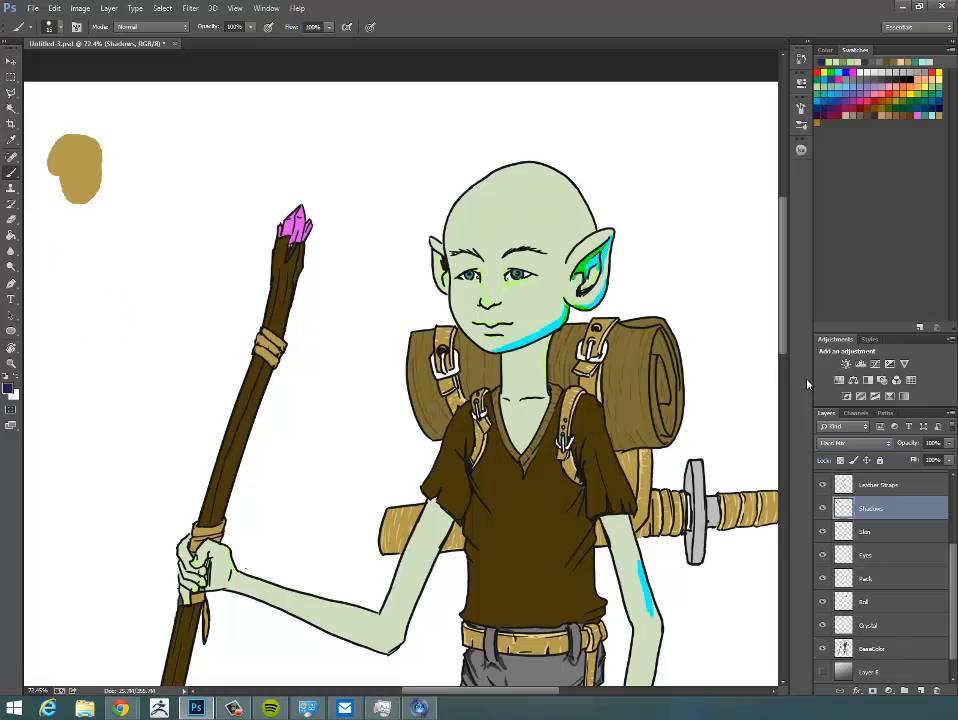
key("Up")
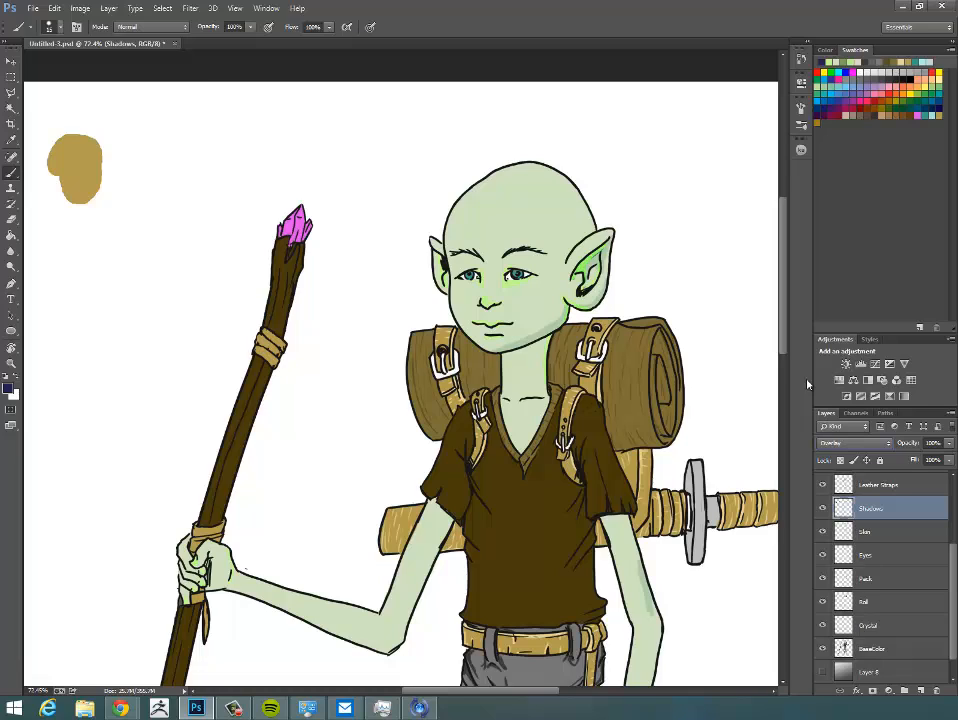
key("i")
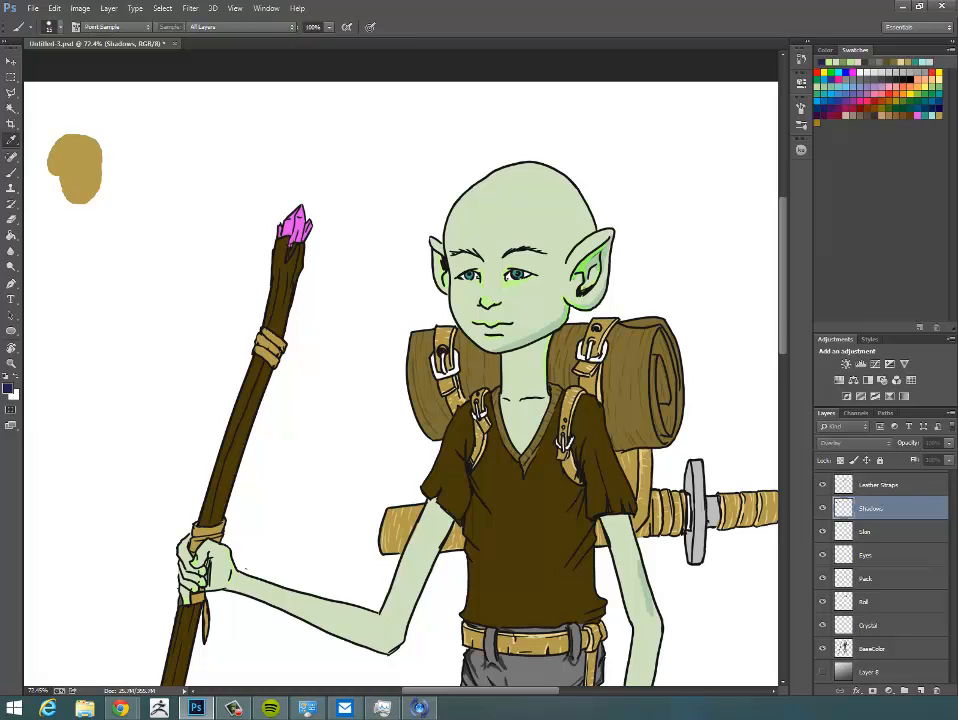
Darken the Shadows layer by lowering its lightness with a Hue/Saturation adjustment, and return to the Brush tool
key("ctrl+u")
left_click_drag(690, 258, 667, 235)
key("Return")
key("b")
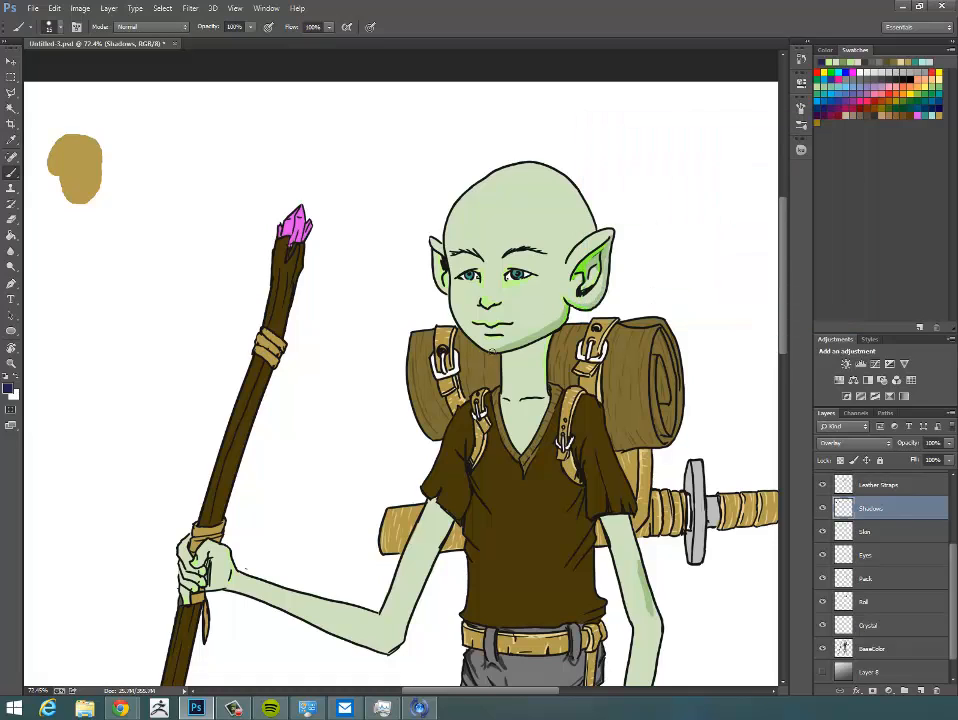
Paint navy shadows under the eye, on the pack beside the neck, and along the bedroll's edge and inner spiral
mouse_move(507, 280)
left_mouse_down()
mouse_move(522, 286)
mouse_move(514, 289)
left_mouse_up()
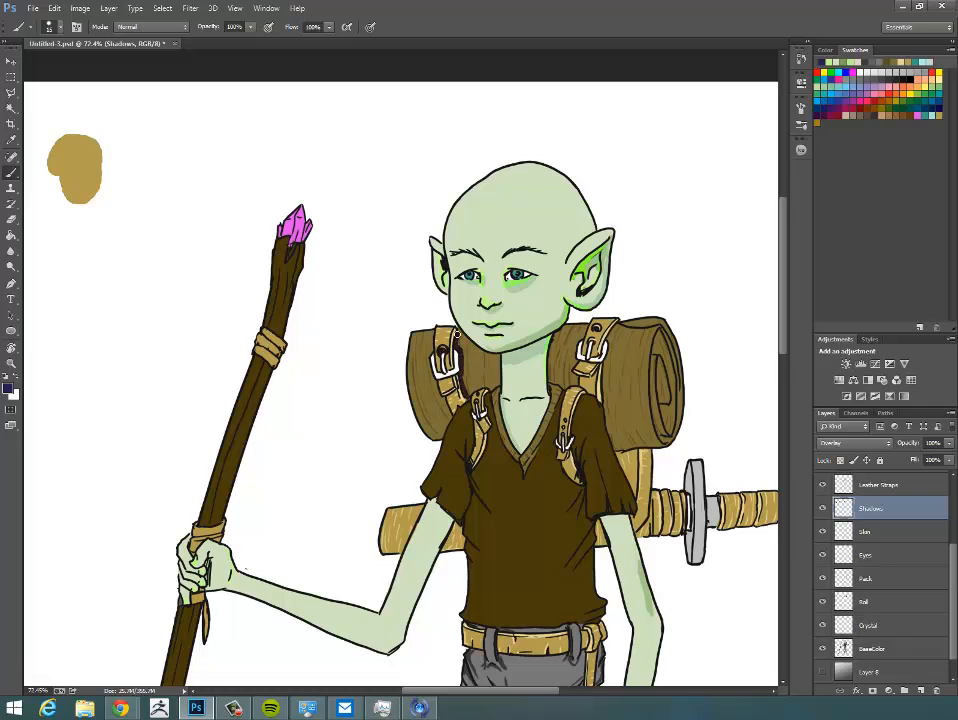
mouse_move(553, 381)
left_mouse_down()
mouse_move(551, 350)
mouse_move(552, 372)
mouse_move(564, 330)
mouse_move(557, 385)
mouse_move(570, 320)
mouse_move(610, 344)
mouse_move(609, 433)
left_mouse_up()
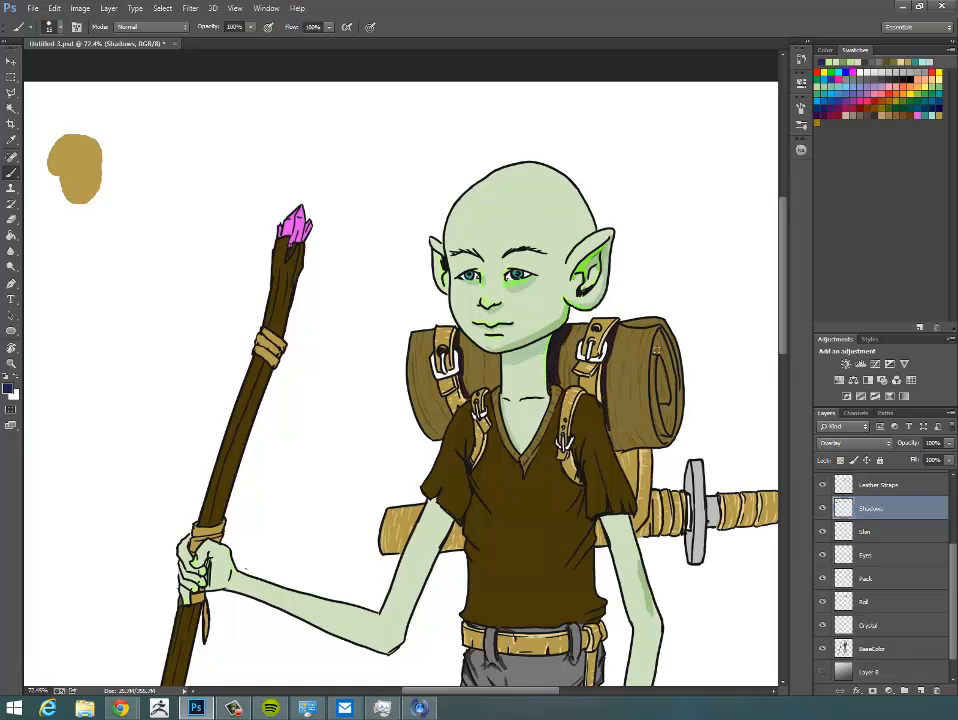
mouse_move(659, 333)
left_mouse_down()
mouse_move(660, 437)
mouse_move(659, 359)
mouse_move(674, 435)
mouse_move(663, 334)
left_mouse_up()
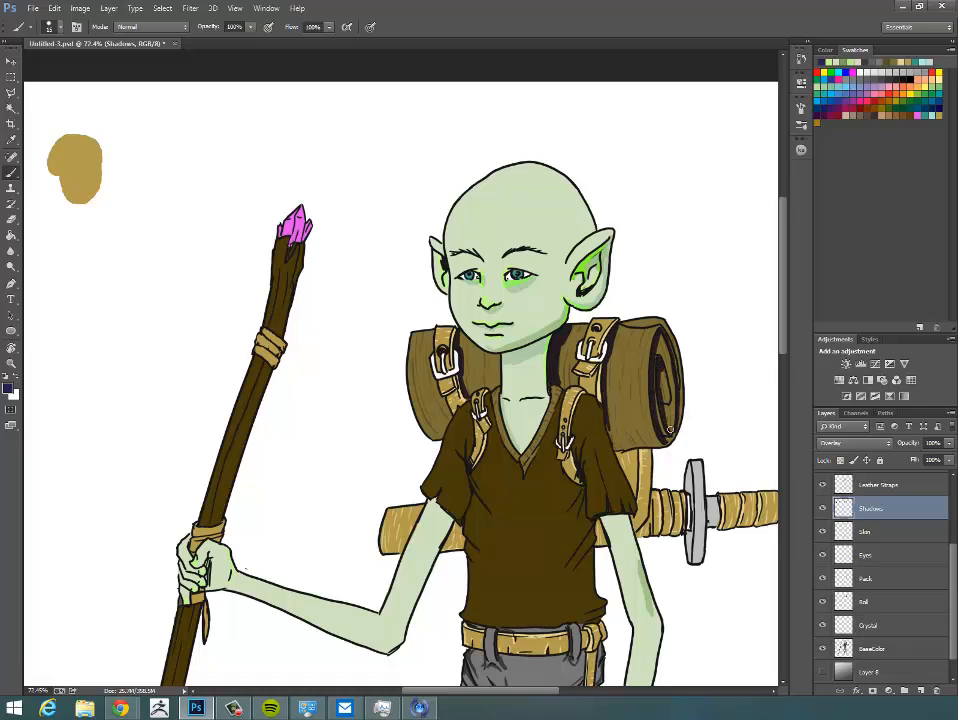
left_click_drag(608, 439, 606, 424)
Compare blend modes on the Shadows layer, trying Difference and stepping from Normal through Screen, Soft Light and Pin Light
left_click(888, 443)
left_click(845, 355)
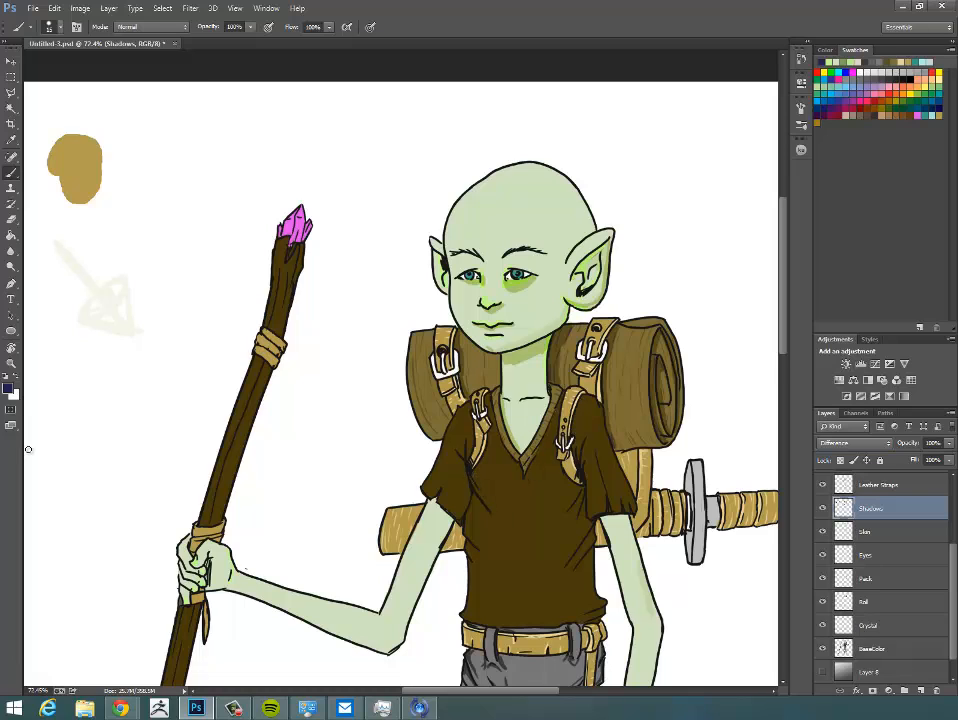
left_click(852, 443)
left_click(856, 134)
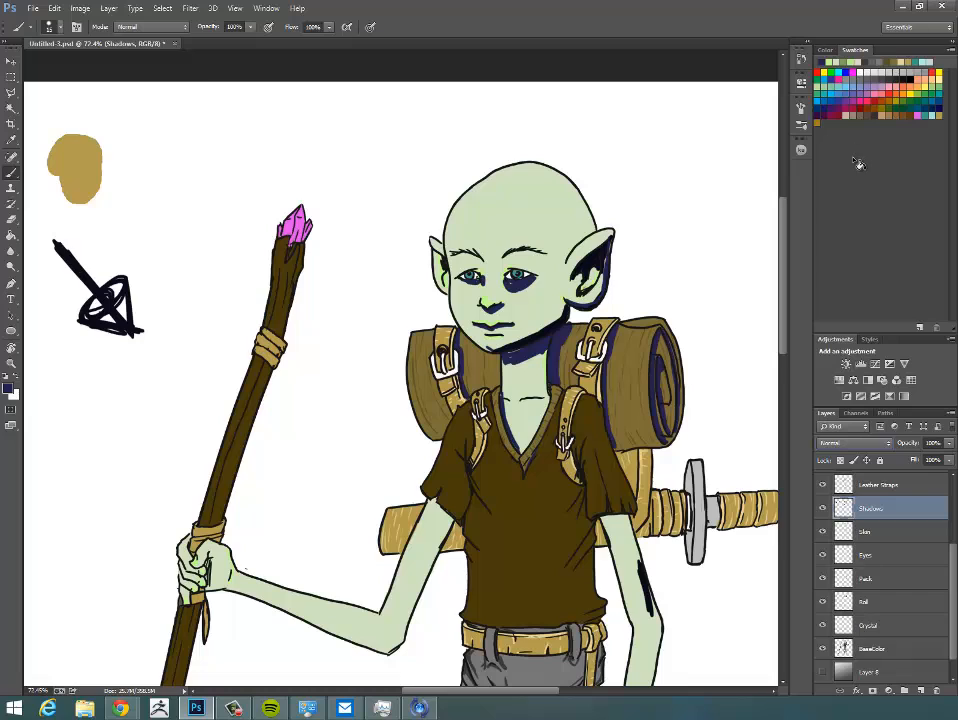
key("Down")
key("Down")
key("Down")
key("Down")
key("Down")
key("Down")
key("Down")
key("Down")
key("Down")
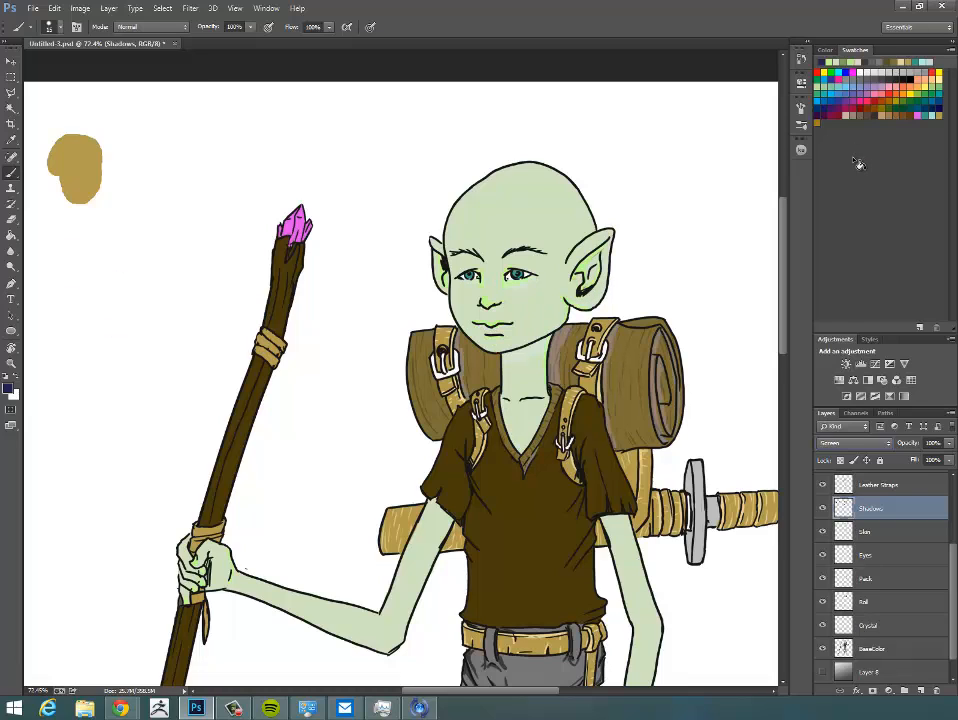
key("Down")
key("Down")
key("Down")
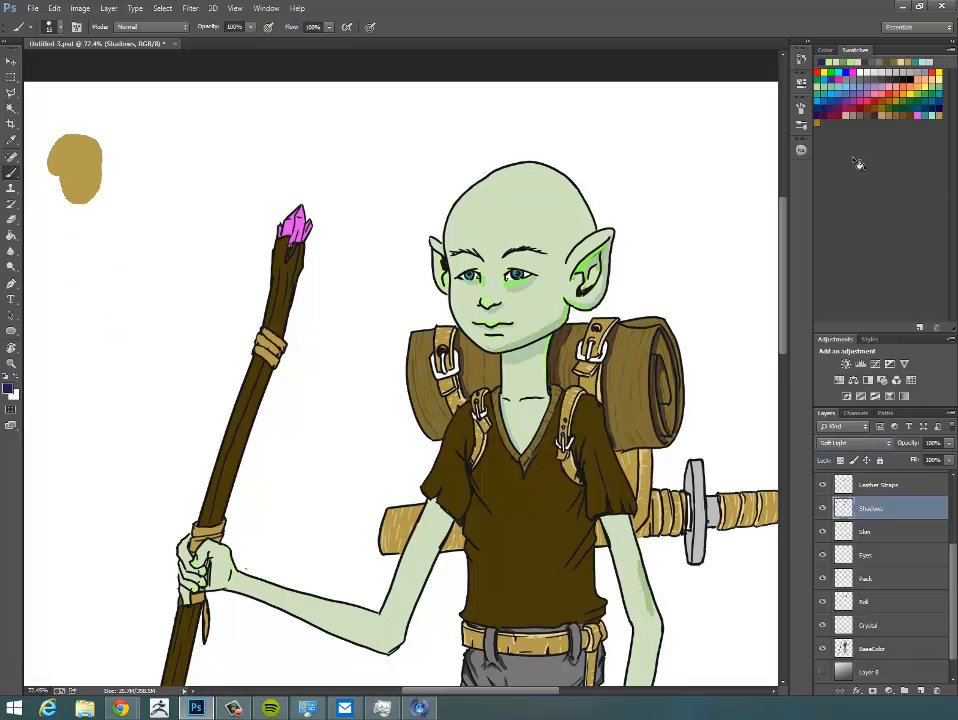
key("Down")
key("Down")
key("Down")
key("Down")
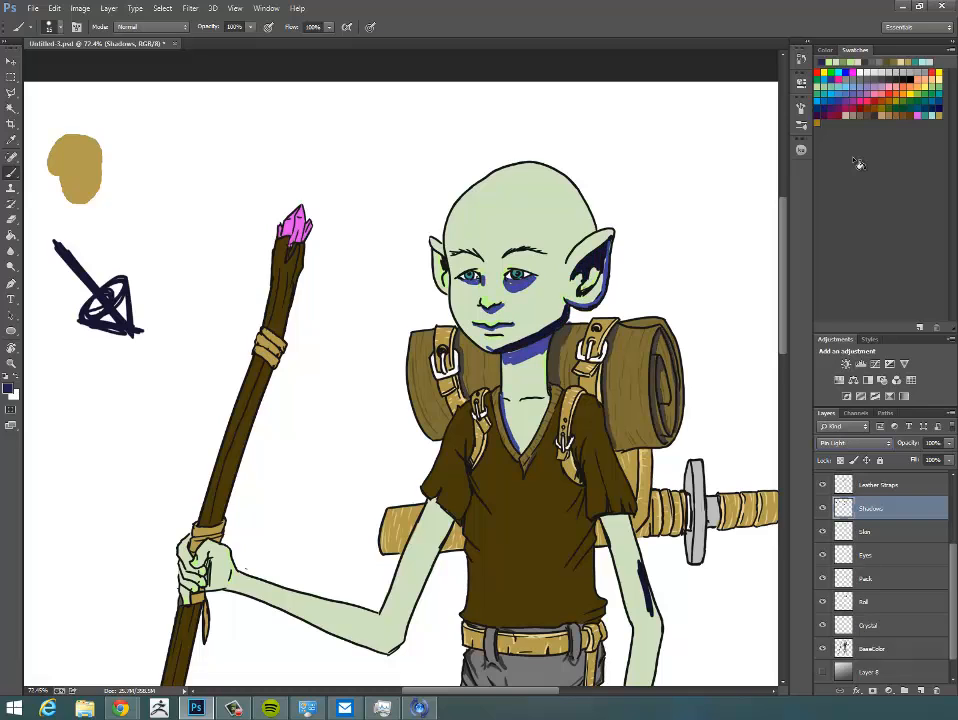
key("Down")
Move the Shadows layer above the swatches layer, try the Darken blend mode, and set it to Soft Light
left_click_drag(953, 570, 953, 505)
mouse_move(897, 625)
left_mouse_down()
mouse_move(901, 540)
mouse_move(896, 552)
left_mouse_up()
left_click(855, 442)
left_click(851, 199)
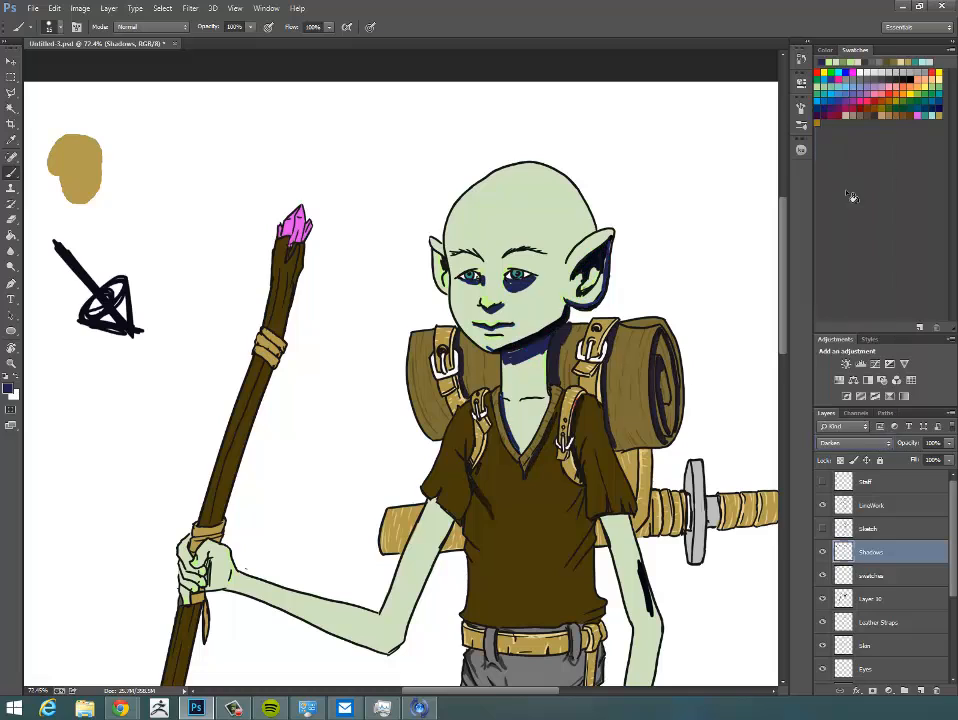
left_click(855, 442)
left_click(849, 278)
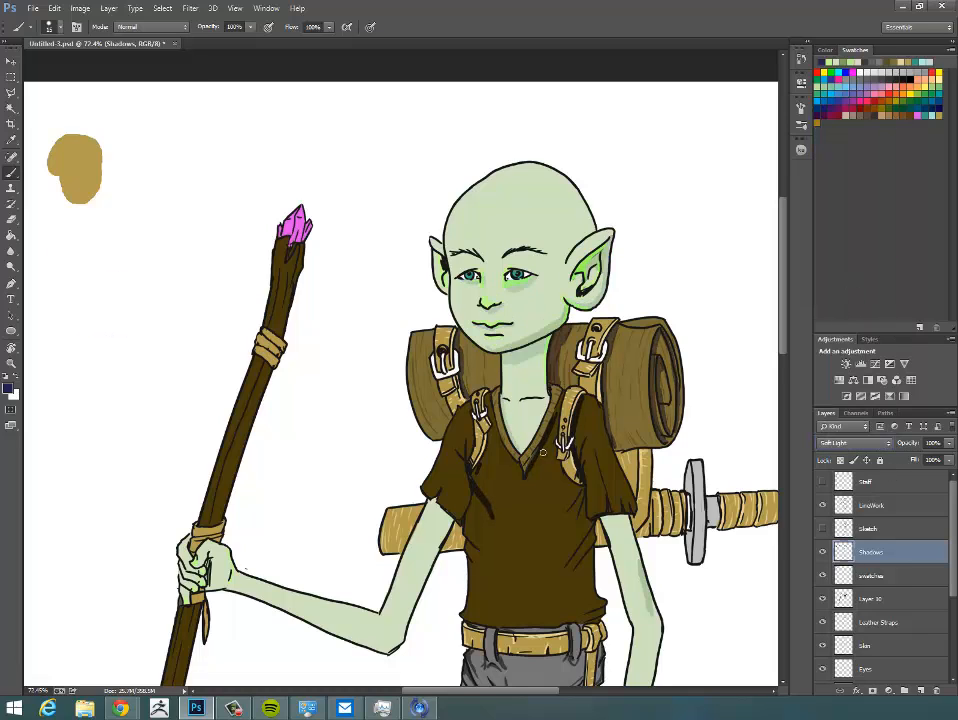
Paint shadows on the shirt along the folds, both sides of the torso, under the straps and on the sleeve beside the sword
mouse_move(582, 491)
left_mouse_down()
mouse_move(568, 516)
mouse_move(583, 490)
left_mouse_up()
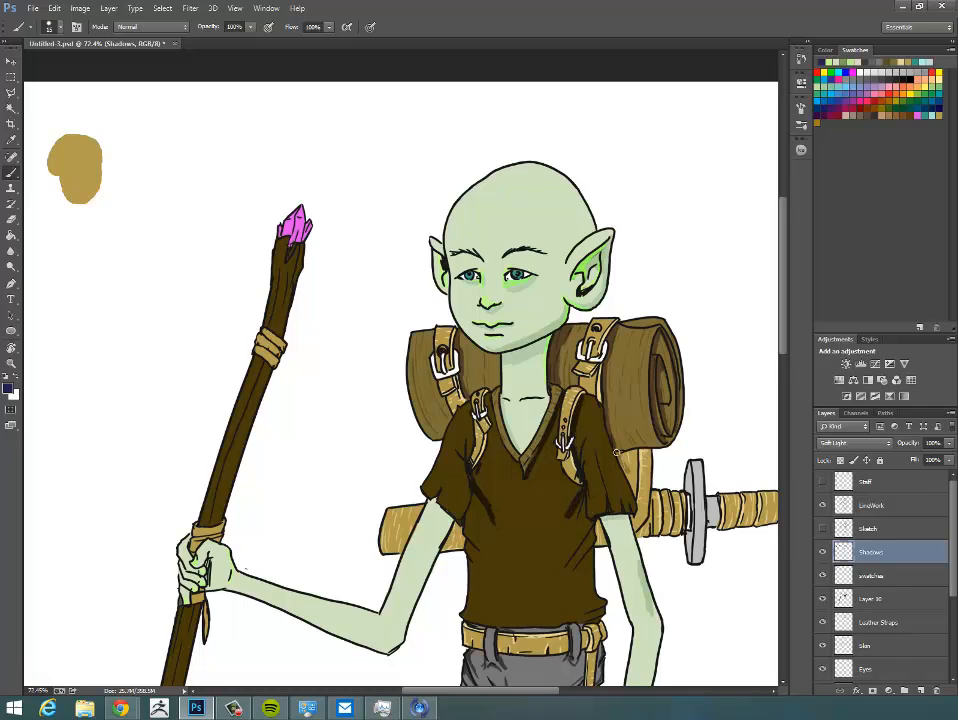
mouse_move(602, 526)
left_mouse_down()
mouse_move(600, 541)
mouse_move(639, 492)
left_mouse_up()
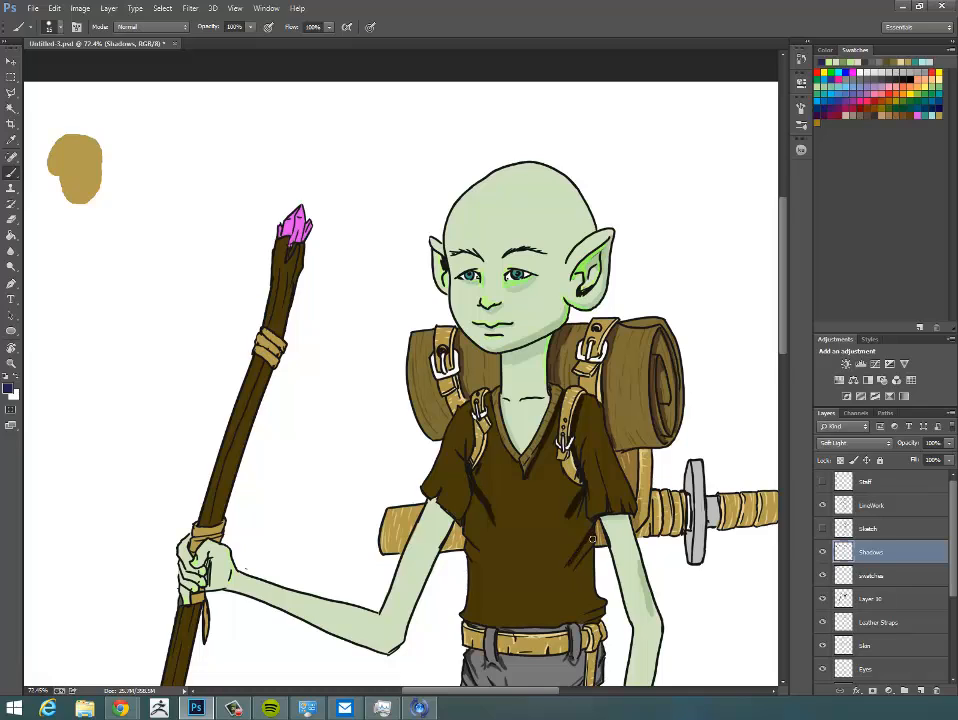
mouse_move(573, 564)
left_mouse_down()
mouse_move(585, 548)
mouse_move(595, 614)
left_mouse_up()
left_click_drag(586, 525, 583, 504)
left_click_drag(597, 400, 621, 482)
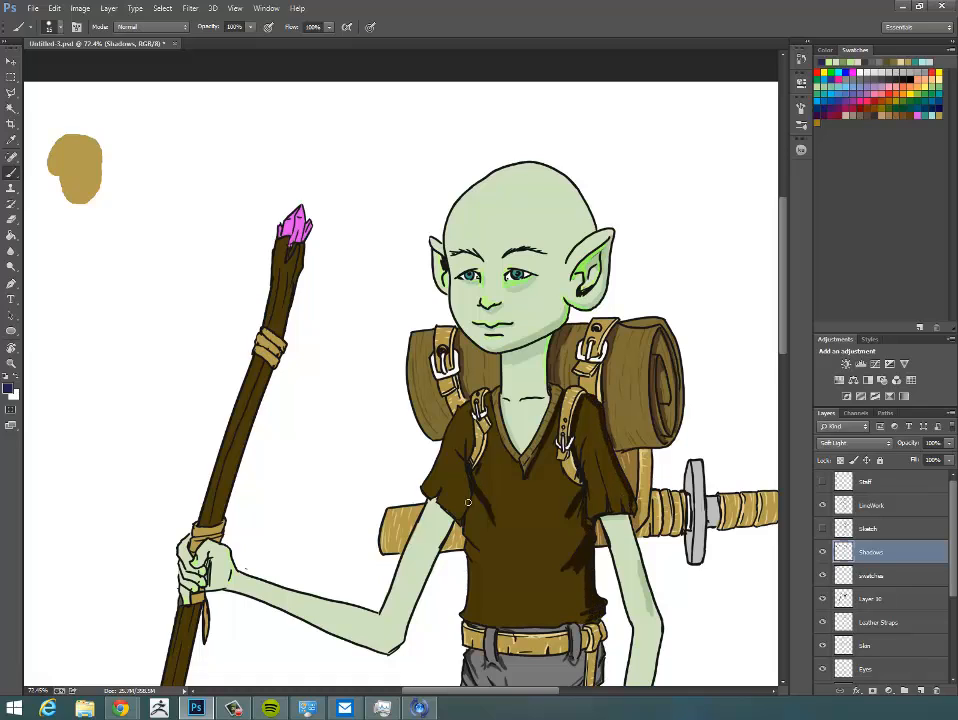
mouse_move(468, 502)
left_mouse_down()
mouse_move(462, 510)
mouse_move(467, 477)
left_mouse_up()
Shade the underside of the arm holding the staff, the hanging arm and fist, and the metal of the sword hilt
mouse_move(465, 526)
left_mouse_down()
mouse_move(477, 567)
mouse_move(417, 590)
mouse_move(400, 640)
mouse_move(409, 601)
left_mouse_up()
left_click_drag(388, 644, 313, 617)
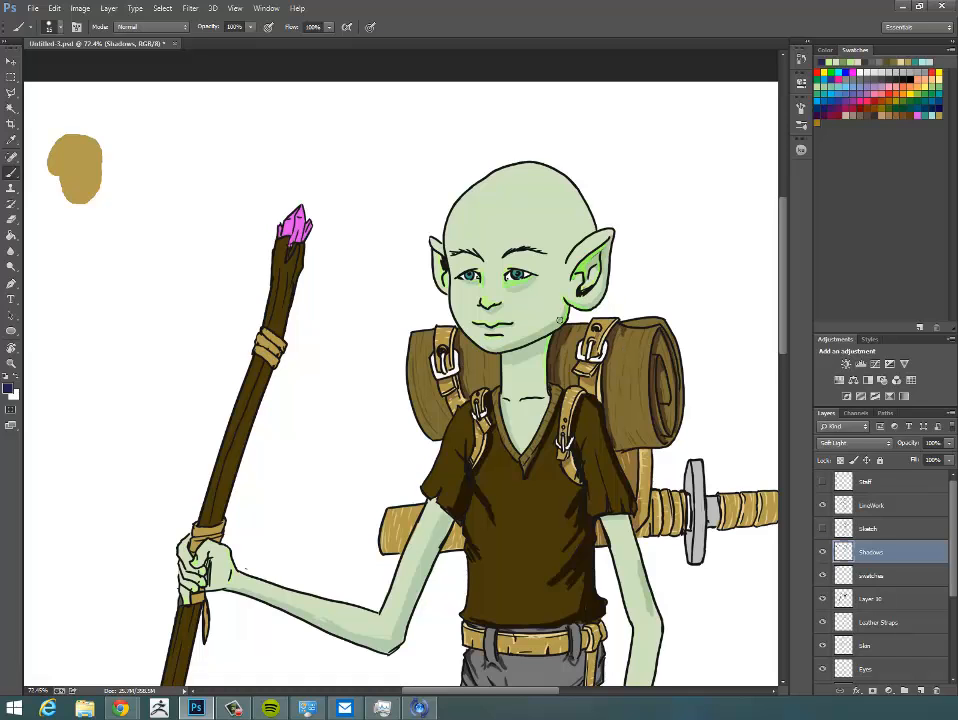
mouse_move(714, 612)
left_mouse_down()
mouse_move(698, 473)
mouse_move(552, 506)
left_mouse_up()
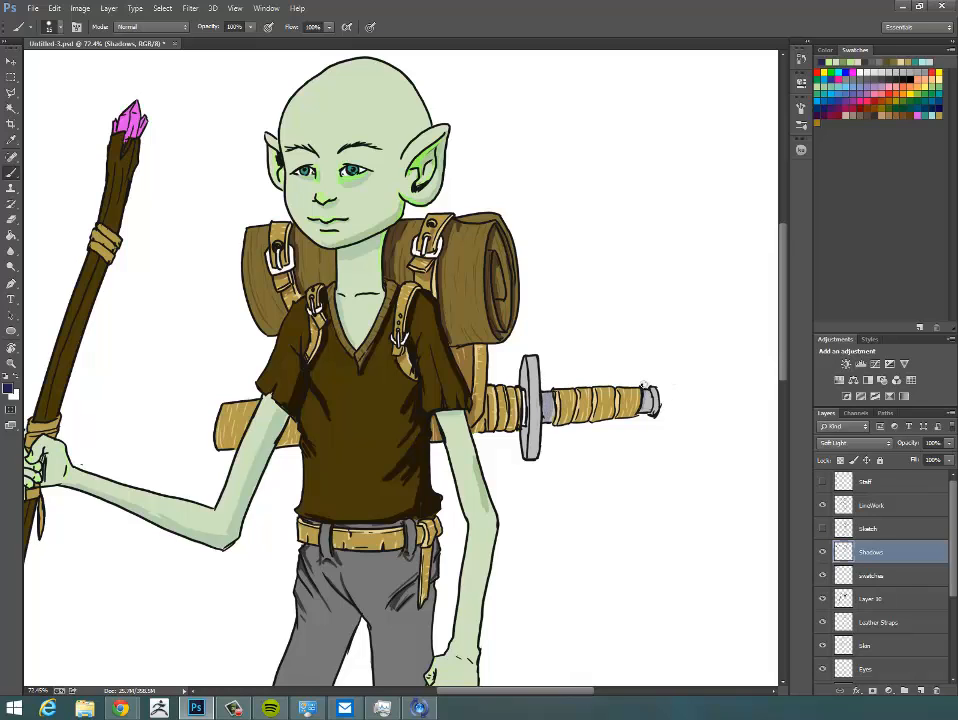
scroll(528, 511, "down", 3)
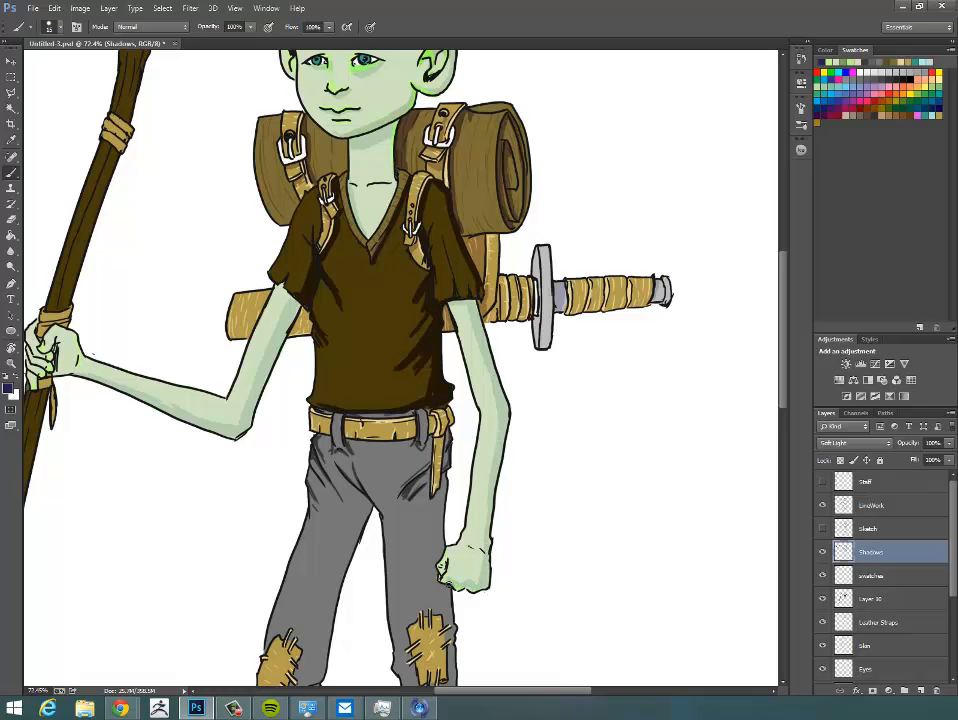
Shade the trousers below the belt, along the inner thigh of the staff-side leg, and down the other leg's outer thigh
left_click_drag(428, 461, 458, 391)
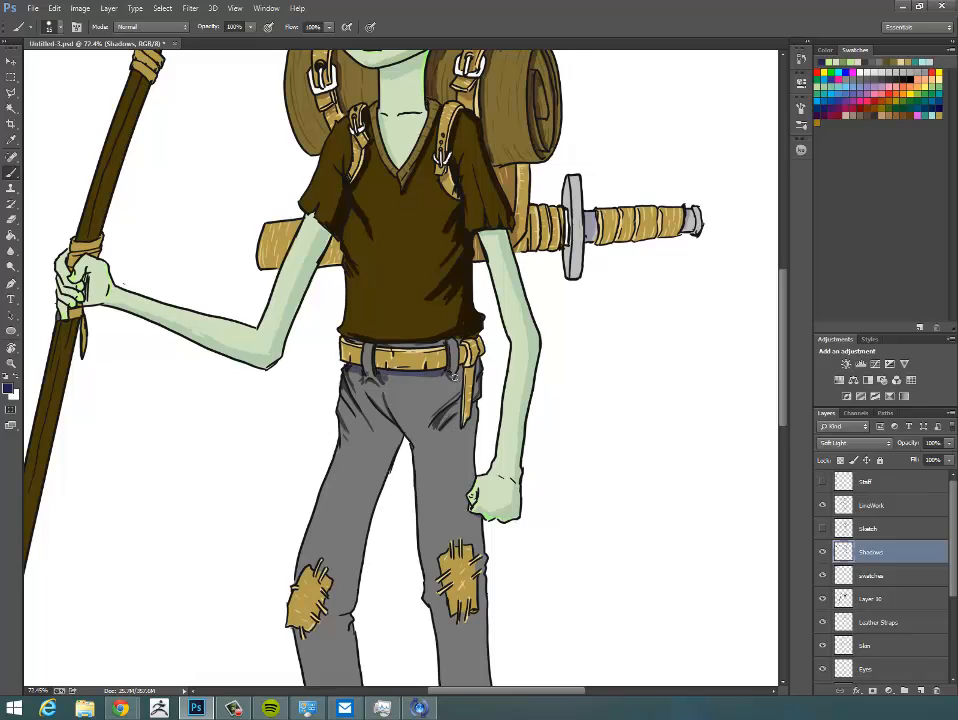
left_click_drag(474, 392, 476, 370)
mouse_move(386, 412)
left_mouse_down()
mouse_move(396, 445)
mouse_move(386, 465)
mouse_move(398, 439)
mouse_move(388, 452)
mouse_move(371, 440)
mouse_move(380, 491)
mouse_move(379, 474)
mouse_move(355, 590)
left_mouse_up()
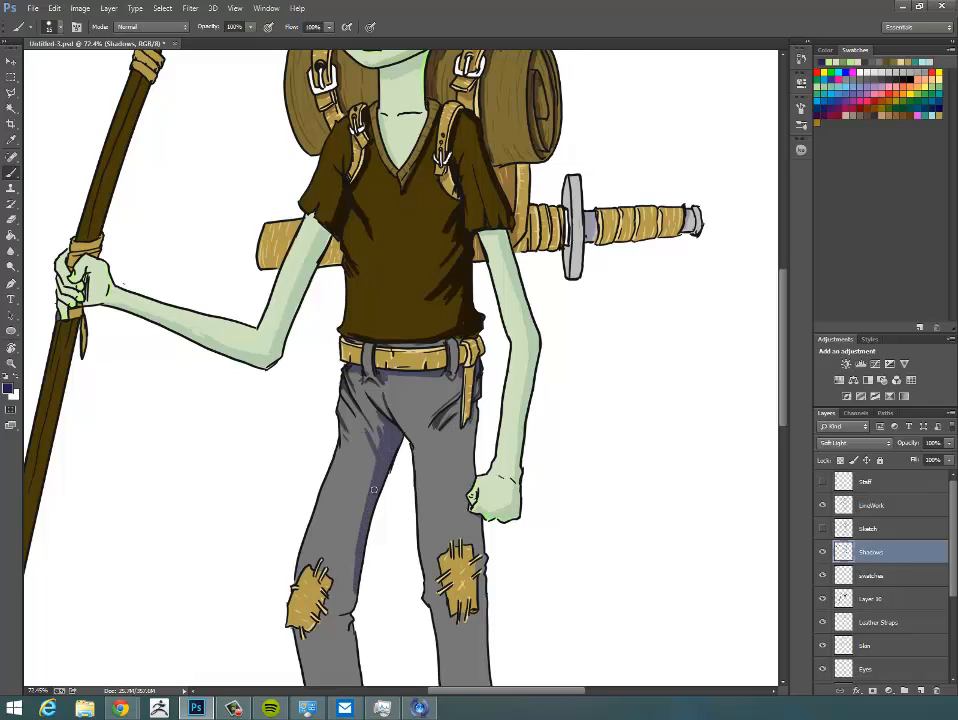
mouse_move(473, 418)
left_mouse_down()
mouse_move(458, 462)
mouse_move(459, 453)
mouse_move(442, 458)
mouse_move(469, 439)
mouse_move(468, 469)
mouse_move(465, 439)
mouse_move(429, 448)
mouse_move(457, 420)
mouse_move(472, 475)
mouse_move(480, 520)
left_mouse_up()
Shade the lower trouser legs and torn hems, the ankles and feet, and the edges of both knee patches
scroll(510, 500, "down", 5)
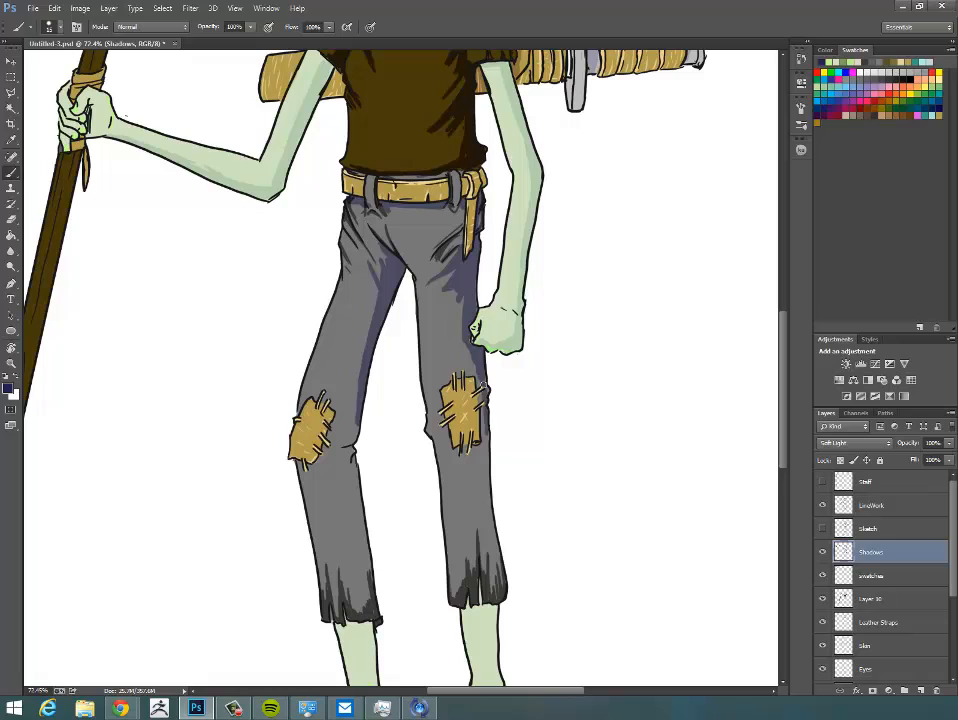
mouse_move(485, 430)
left_mouse_down()
mouse_move(498, 584)
mouse_move(477, 613)
mouse_move(465, 609)
mouse_move(490, 609)
mouse_move(492, 657)
left_mouse_up()
left_click_drag(510, 608, 498, 423)
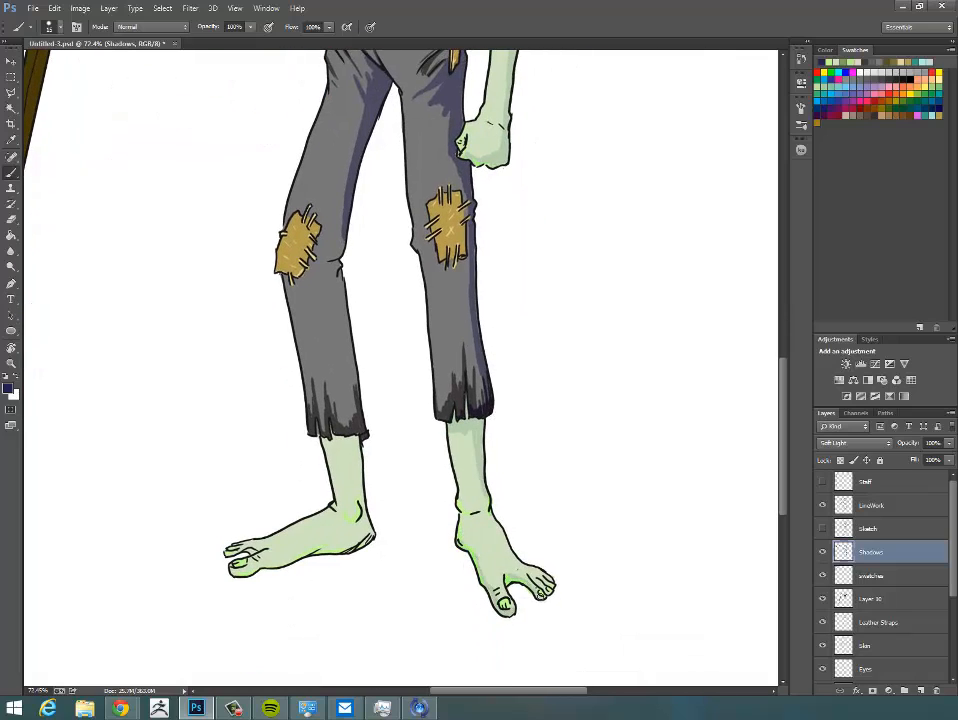
mouse_move(359, 493)
left_mouse_down()
mouse_move(354, 438)
mouse_move(368, 533)
mouse_move(266, 565)
left_mouse_up()
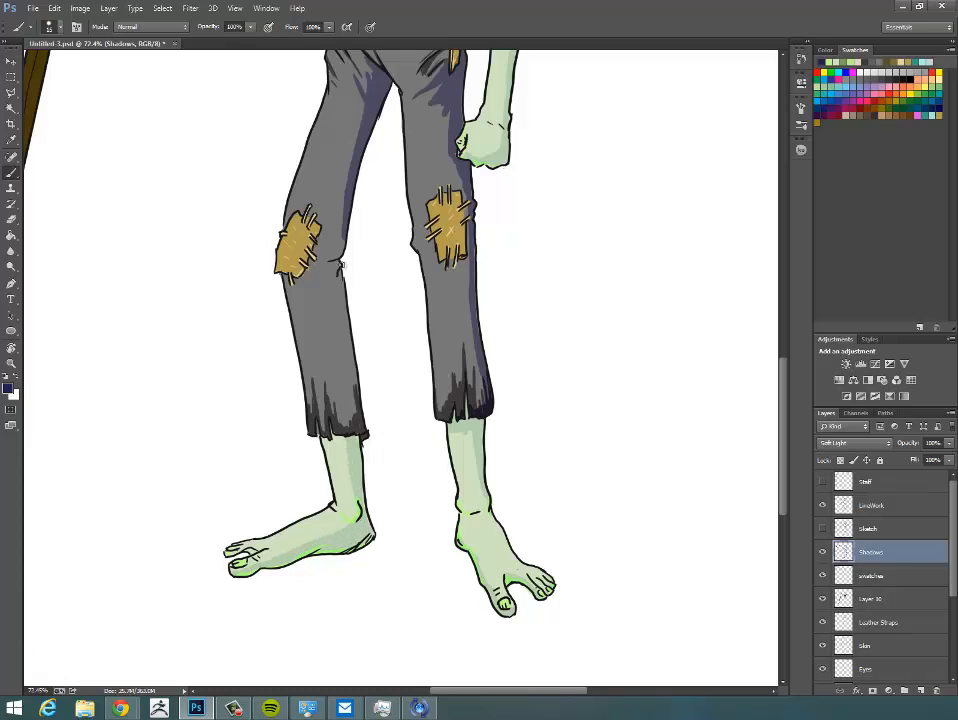
mouse_move(334, 276)
left_mouse_down()
mouse_move(359, 393)
mouse_move(356, 415)
mouse_move(349, 384)
mouse_move(350, 432)
left_mouse_up()
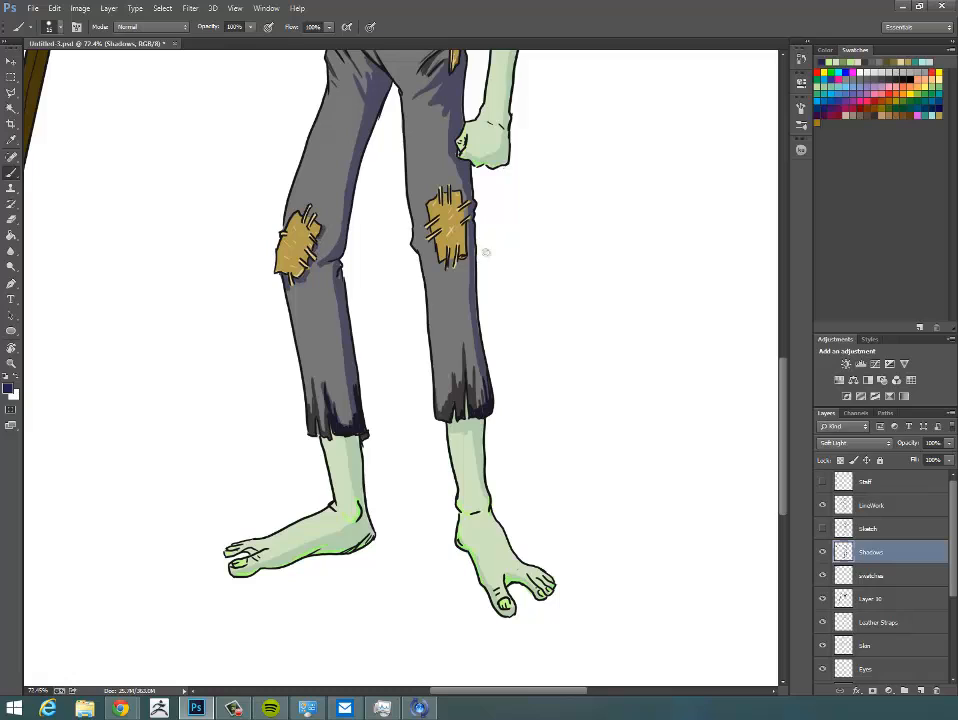
left_click_drag(462, 258, 466, 207)
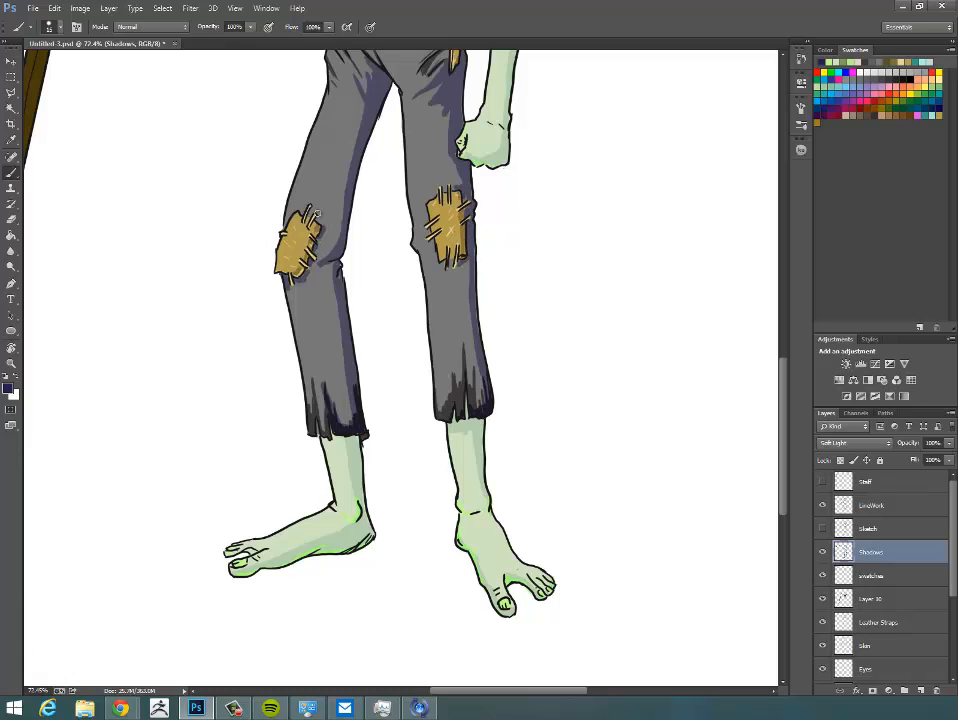
Shade the sword guard and pommel, and paint shadows across the lower part of the pack and bedroll
key("ctrl+0")
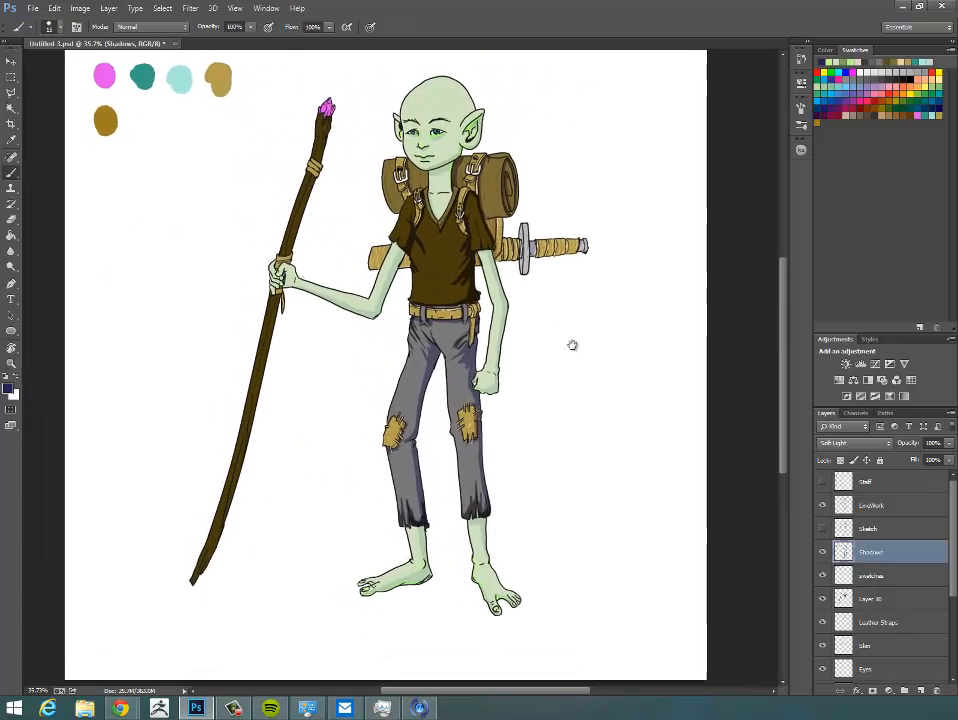
left_click_drag(572, 345, 597, 389)
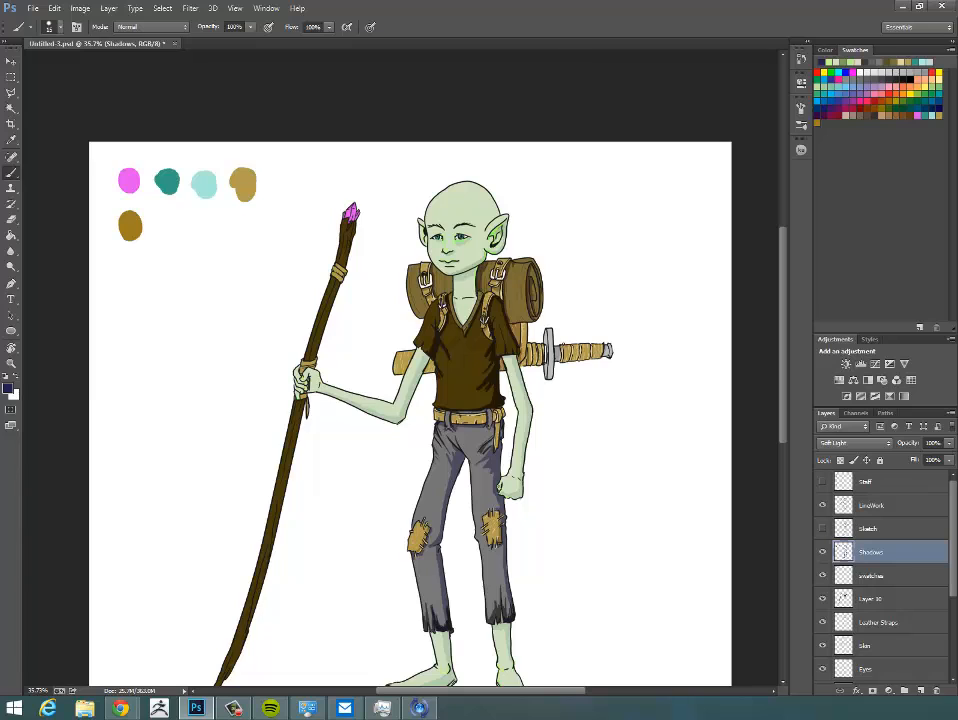
left_click_drag(575, 364, 622, 364)
left_click_drag(401, 238, 401, 289)
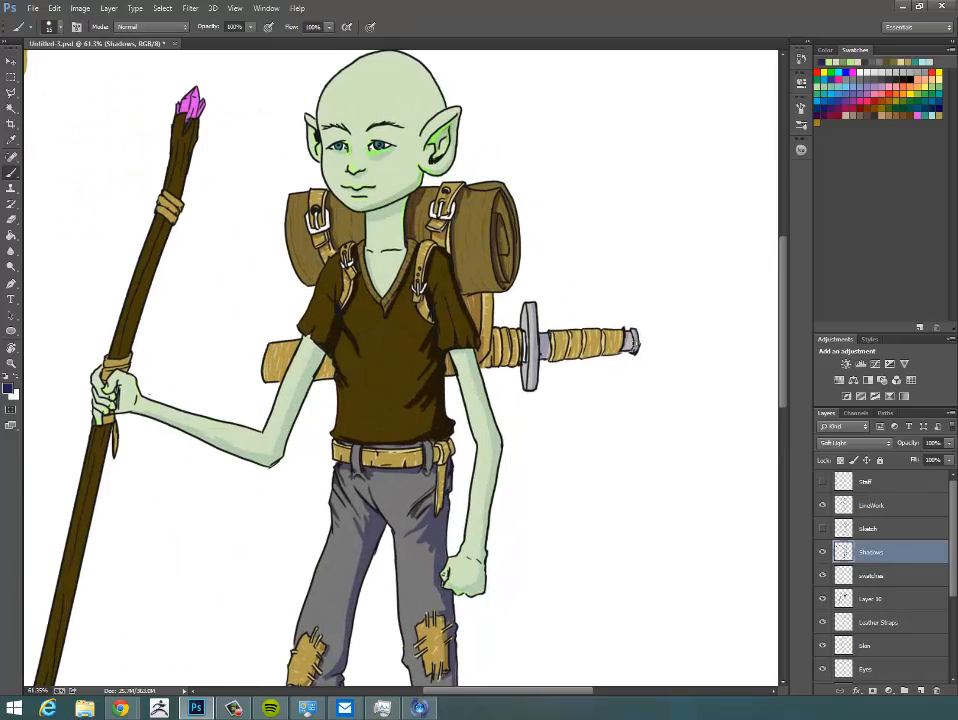
left_click_drag(612, 307, 689, 338)
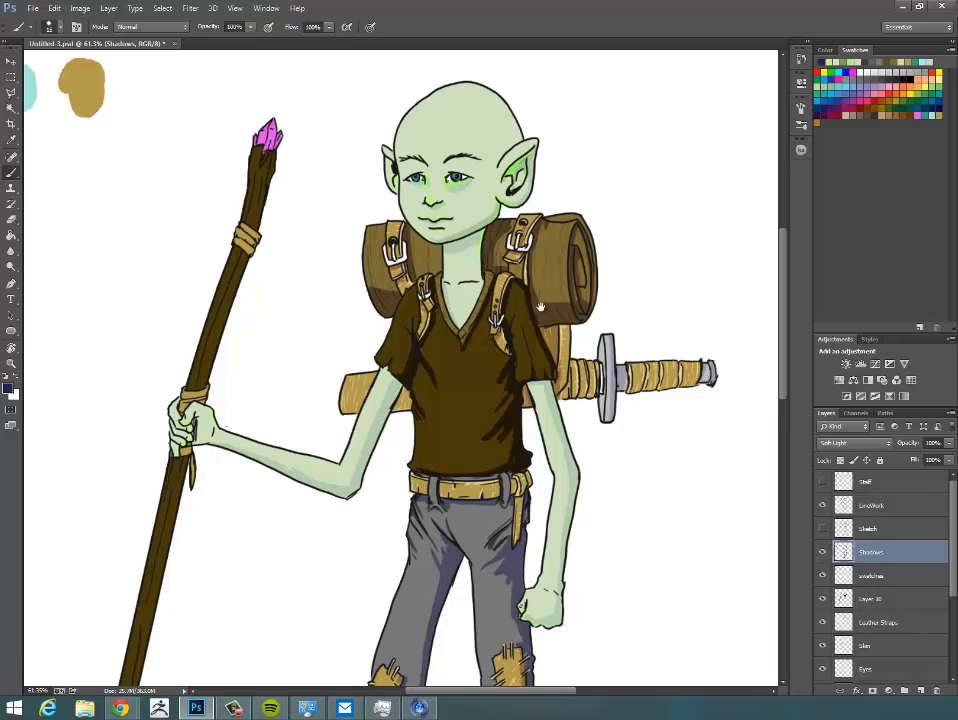
mouse_move(541, 307)
left_mouse_down()
mouse_move(597, 339)
mouse_move(567, 340)
mouse_move(568, 353)
left_mouse_up()
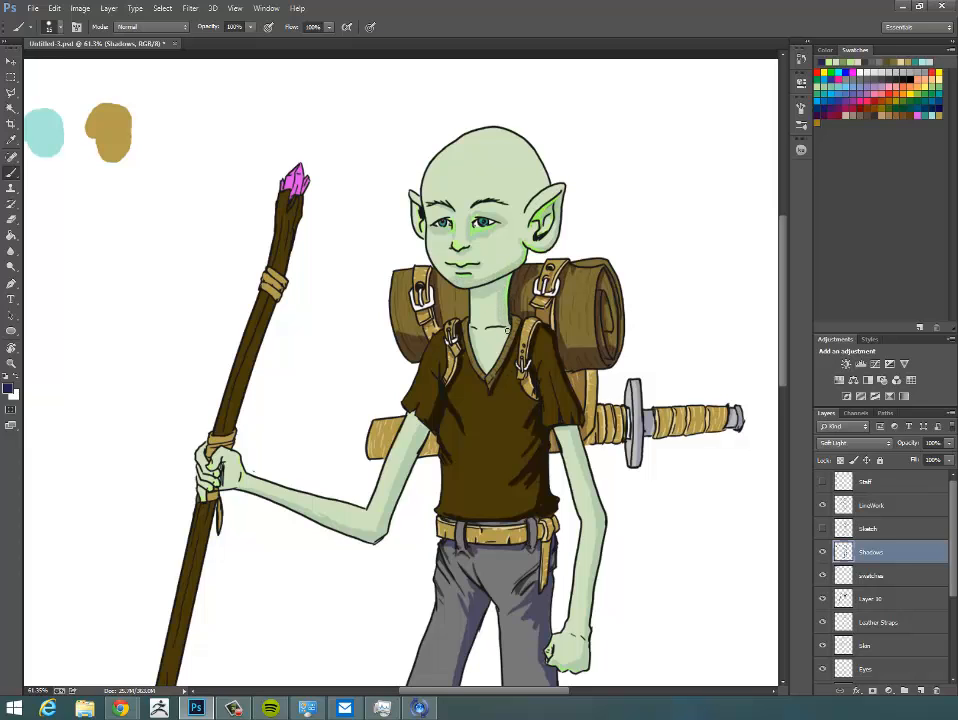
Paint a shadow down one side of the wooden staff, from below the crystal to its lower end
mouse_move(503, 299)
left_mouse_down()
mouse_move(525, 195)
mouse_move(521, 209)
mouse_move(549, 181)
left_mouse_up()
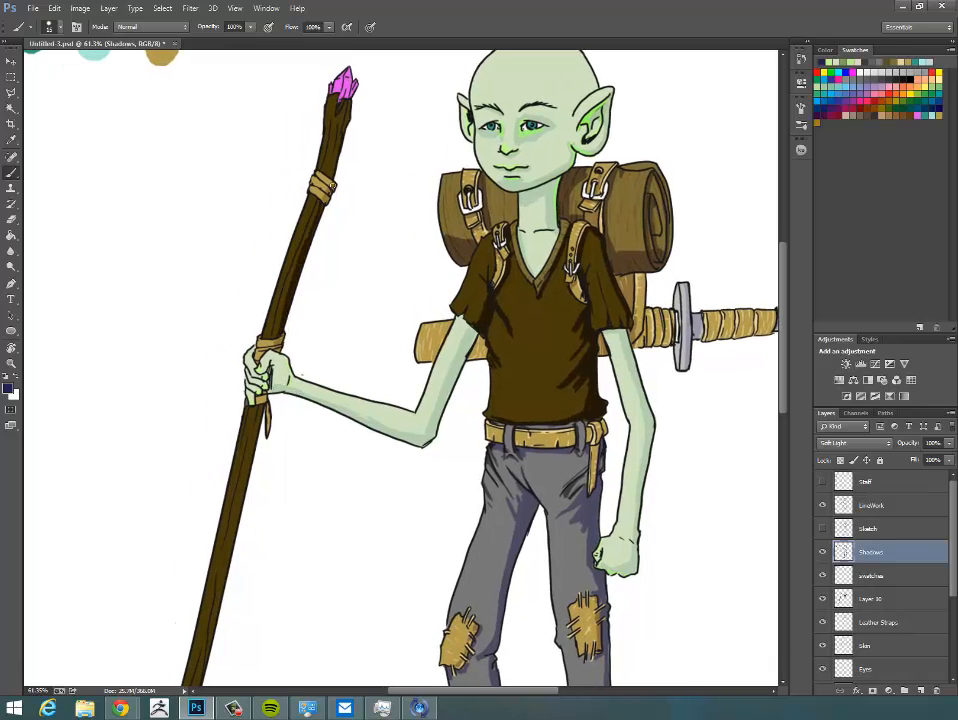
left_click_drag(338, 167, 347, 107)
mouse_move(371, 257)
left_mouse_down()
mouse_move(383, 207)
mouse_move(437, 115)
left_mouse_up()
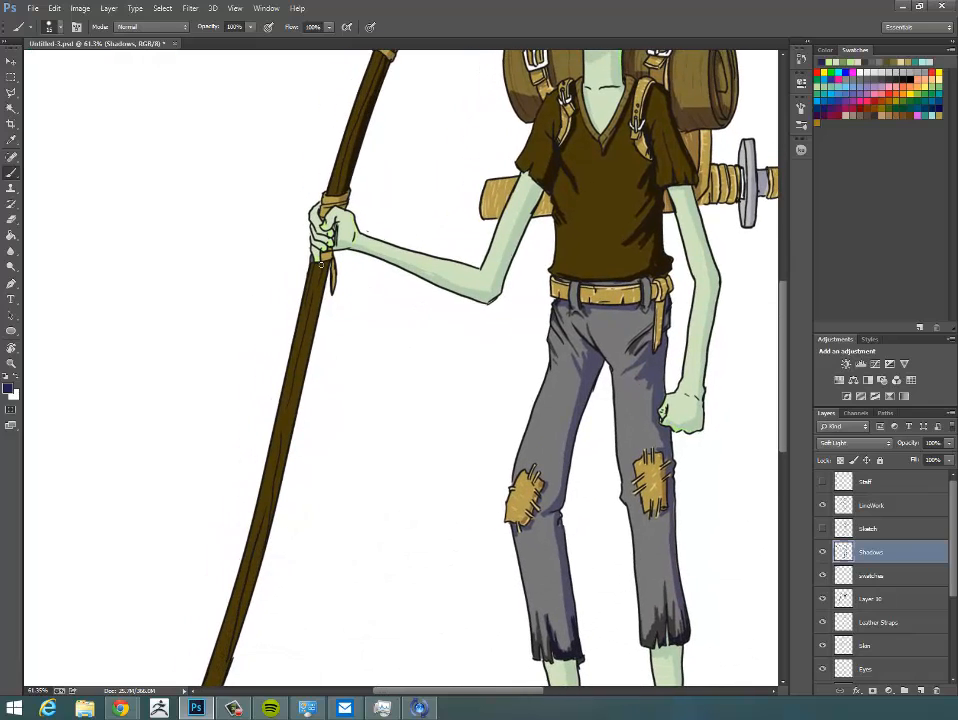
mouse_move(323, 267)
left_mouse_down()
mouse_move(244, 612)
mouse_move(297, 479)
mouse_move(344, 392)
left_mouse_up()
left_click_drag(342, 371, 294, 489)
mouse_move(383, 286)
left_mouse_down()
mouse_move(312, 483)
mouse_move(249, 506)
left_mouse_up()
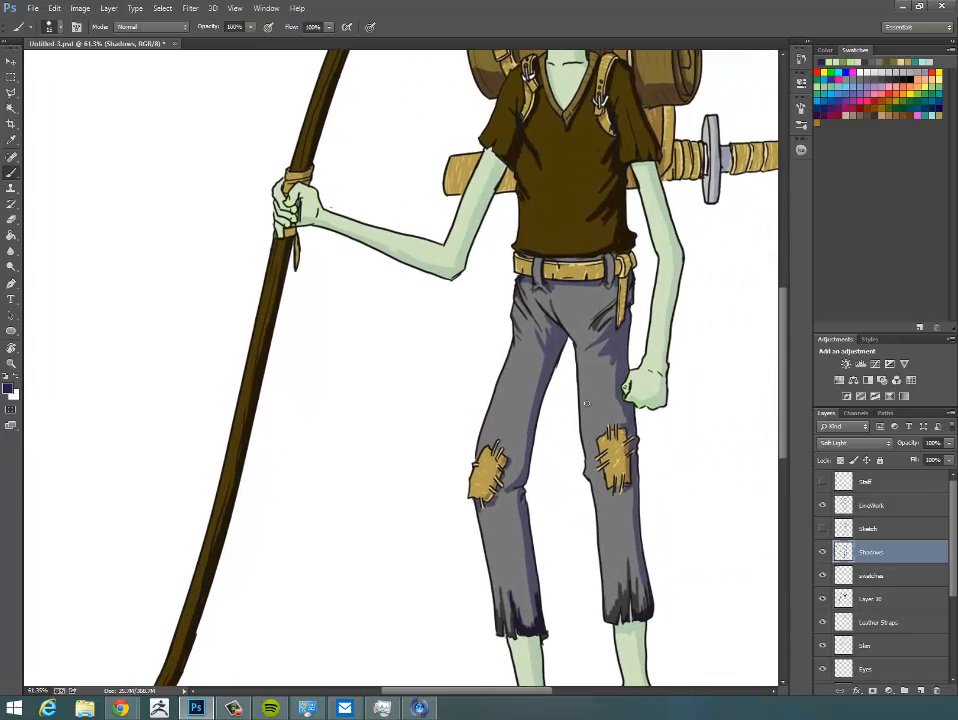
left_click_drag(615, 387, 582, 389)
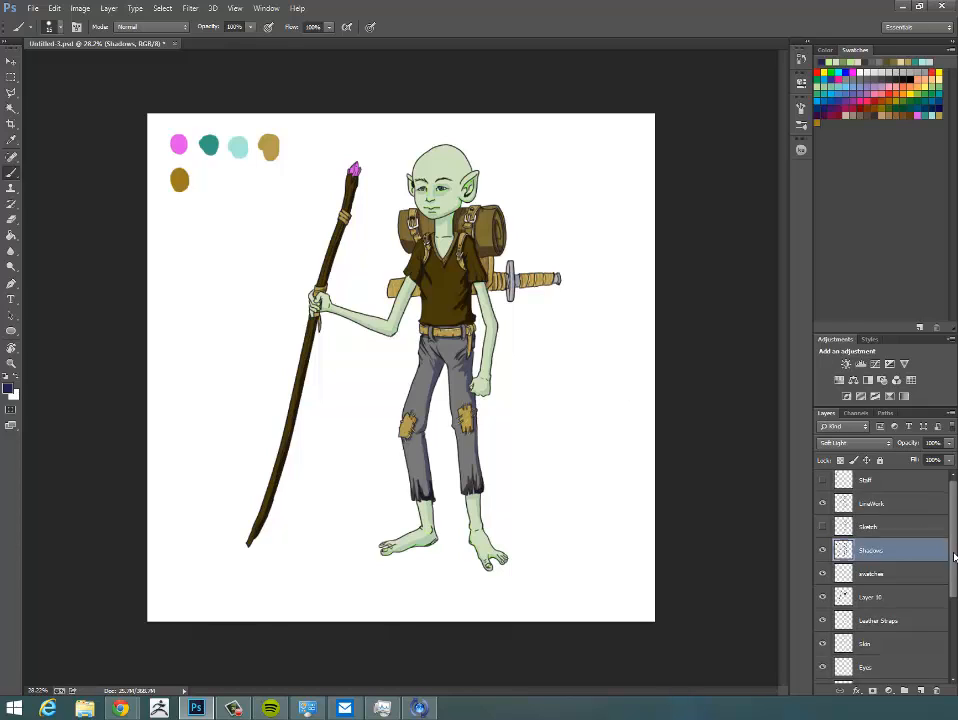
Make the Skin layer darker and less saturated with a Hue/Saturation adjustment
scroll(907, 605, "down", 2)
left_click(886, 595)
key("ctrl+u")
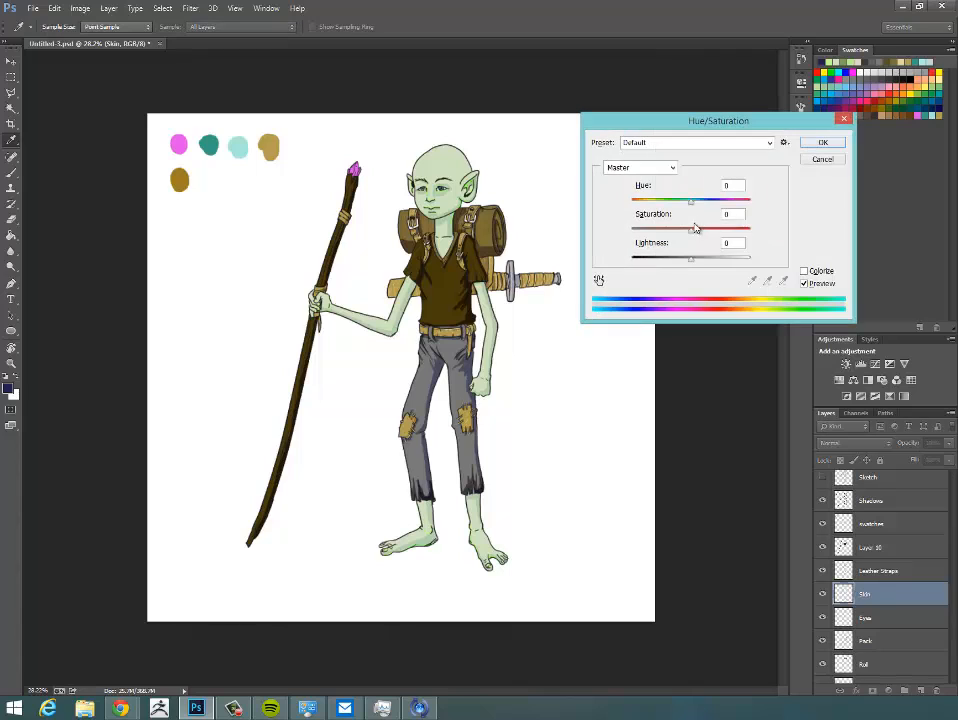
mouse_move(691, 229)
left_mouse_down()
mouse_move(679, 263)
mouse_move(685, 234)
mouse_move(669, 235)
mouse_move(690, 265)
mouse_move(703, 235)
mouse_move(686, 235)
left_mouse_up()
left_click(823, 144)
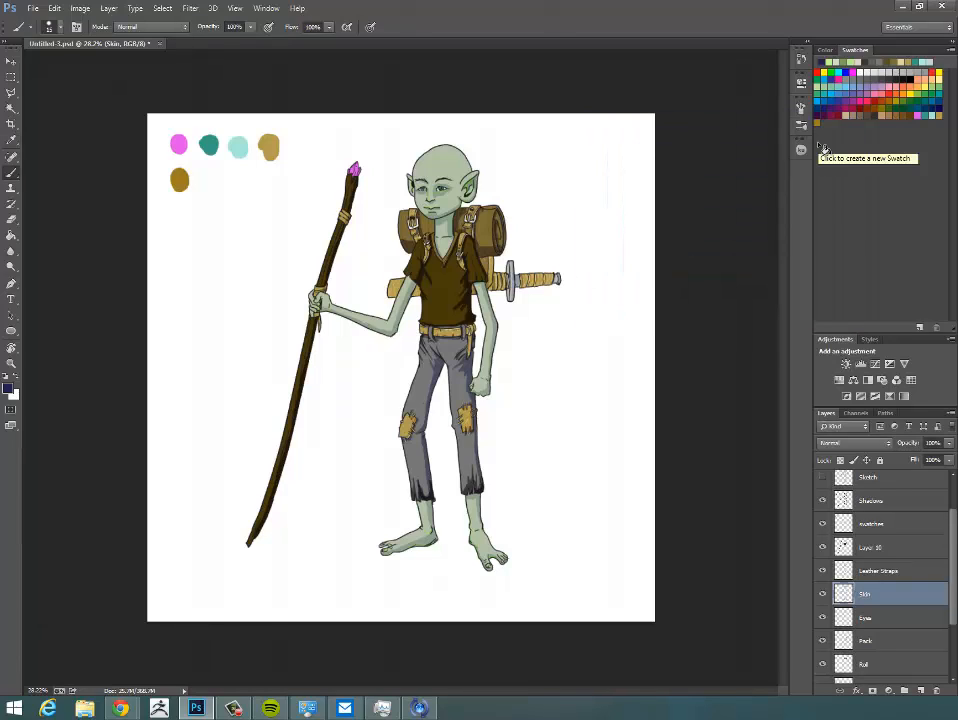
Add a new layer directly above the Shadows layer and name it "Hilights"
scroll(953, 490, "up", 2)
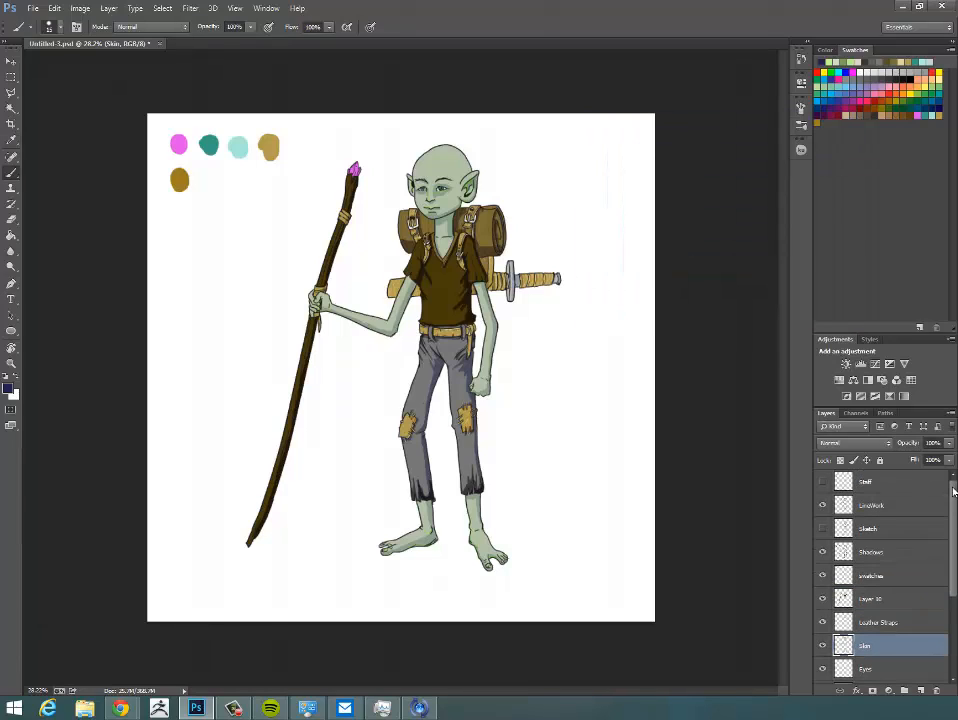
left_click(895, 551)
left_click(920, 690)
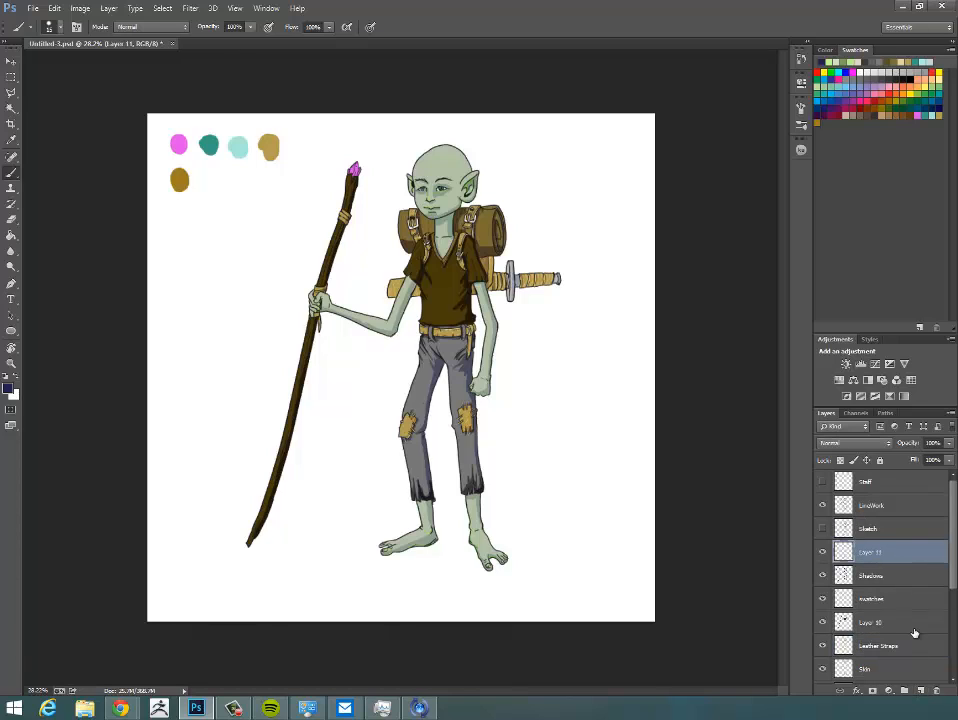
double_click(872, 552)
type("Hilights")
key("Return")
Try out blend modes on the Hilights layer and set it to Linear Dodge (Add)
key("z")
left_click_drag(513, 300, 545, 295)
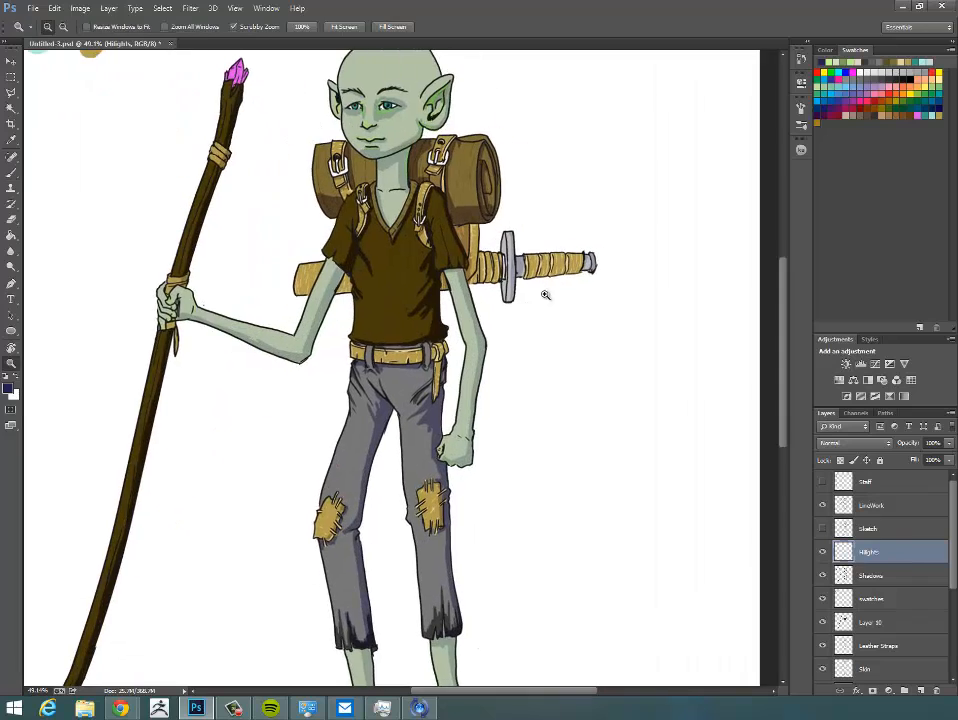
key("b")
mouse_move(524, 215)
left_mouse_down()
mouse_move(567, 363)
mouse_move(556, 359)
left_mouse_up()
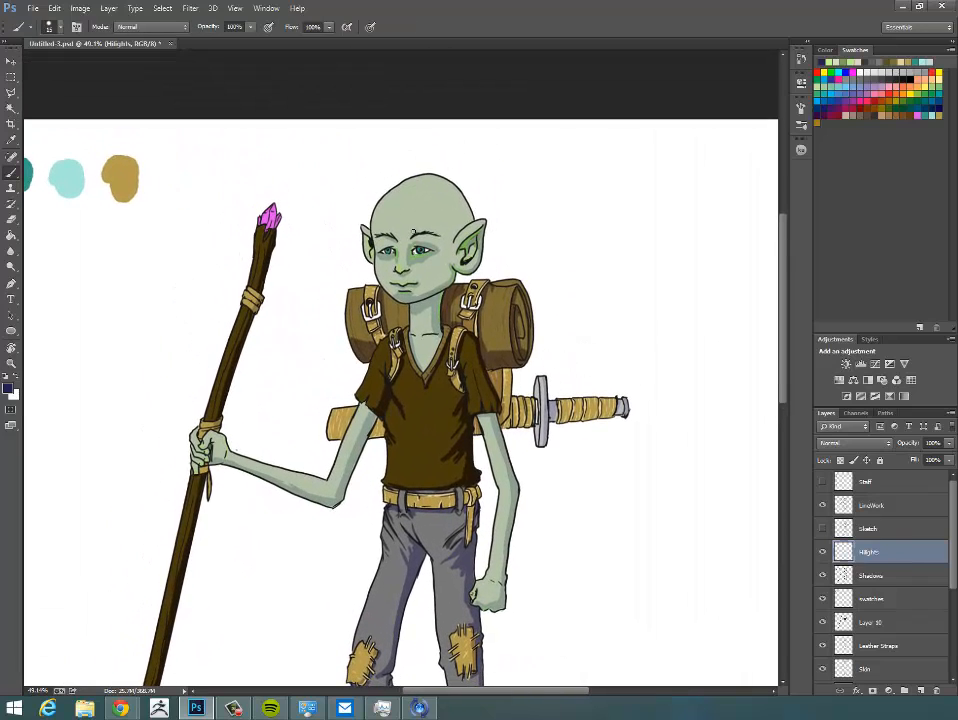
left_click(852, 442)
left_click(828, 229)
key("Down")
key("Down")
key("Down")
key("Down")
key("Down")
key("Down")
key("Down")
key("Down")
key("Down")
key("Down")
key("Down")
key("Up")
key("Up")
key("Up")
key("Up")
key("Up")
key("Up")
key("Up")
key("Up")
key("Up")
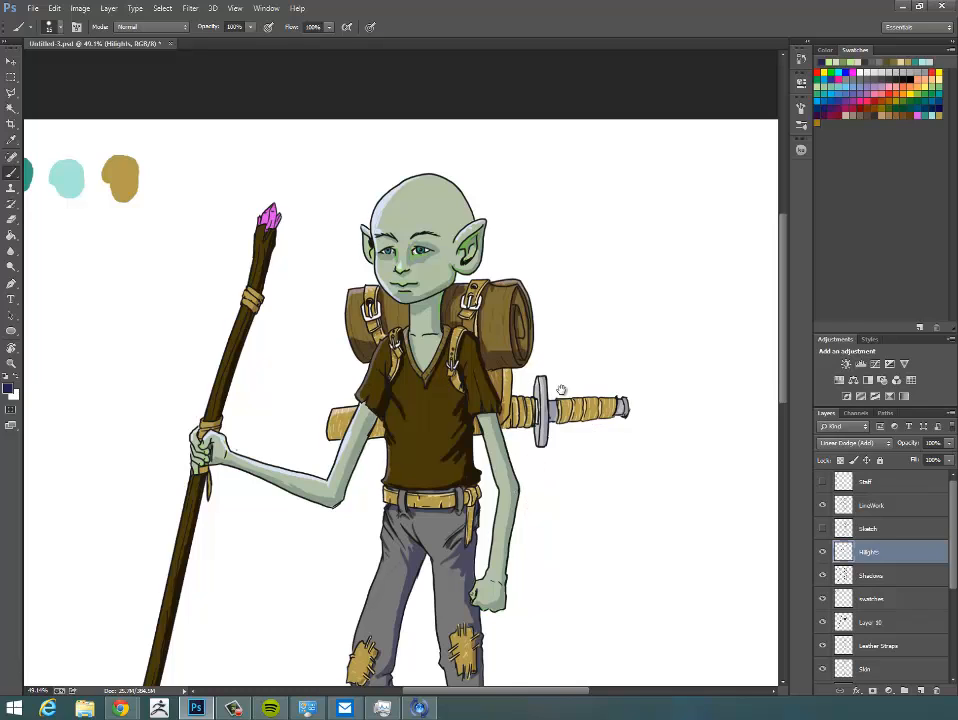
Brush navy highlights on the Hilights layer along the arms, belt, trousers and feet
left_click_drag(561, 391, 577, 277)
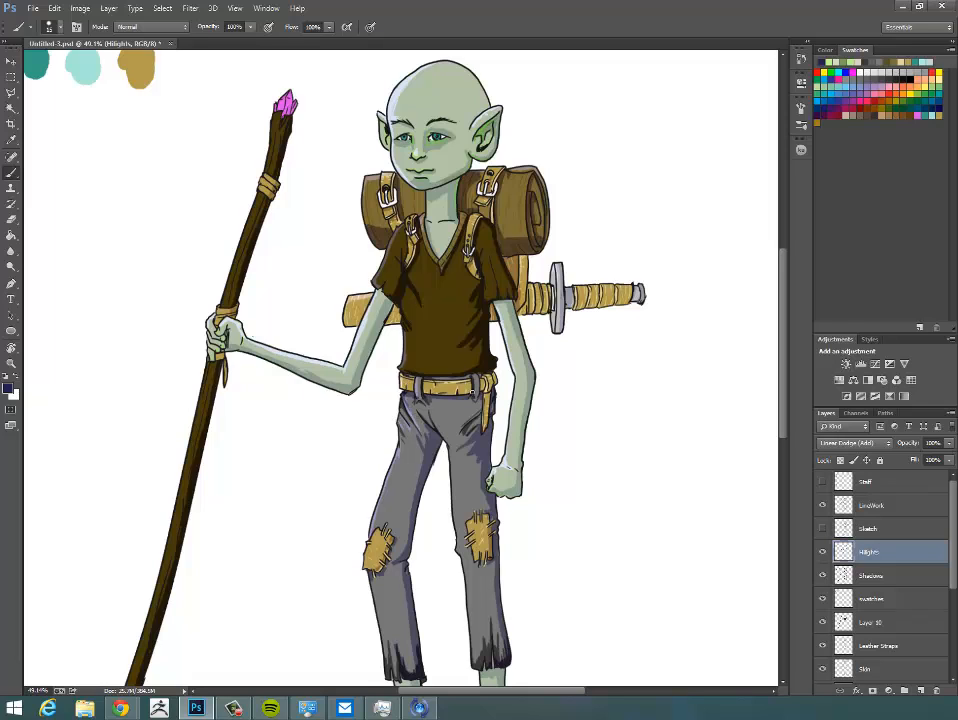
left_click_drag(395, 383, 401, 281)
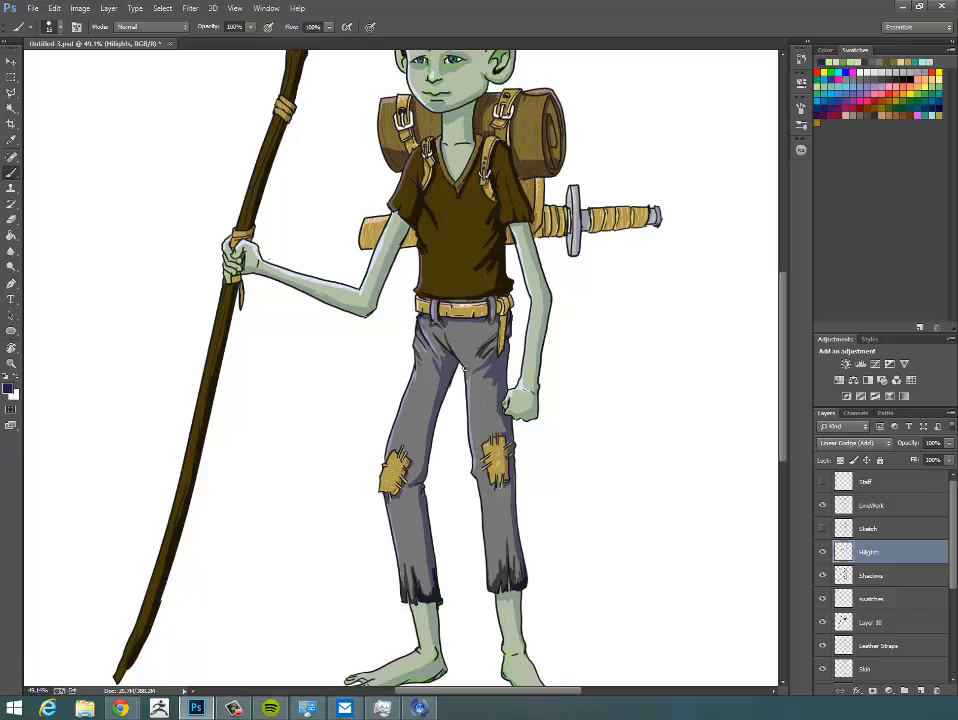
scroll(360, 370, "down", 5)
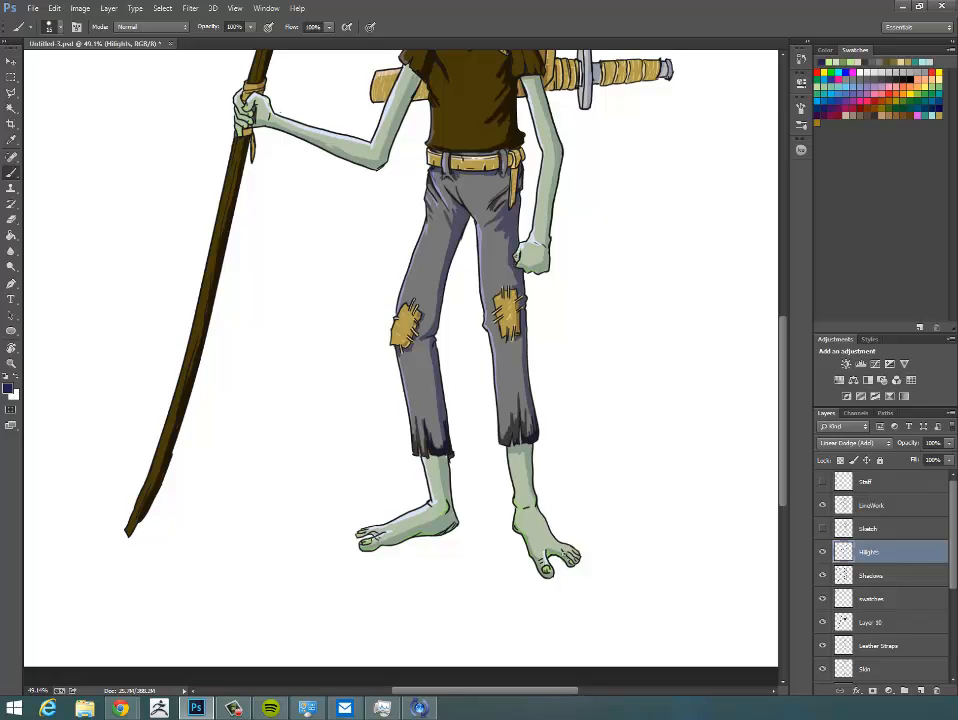
left_click_drag(618, 391, 614, 649)
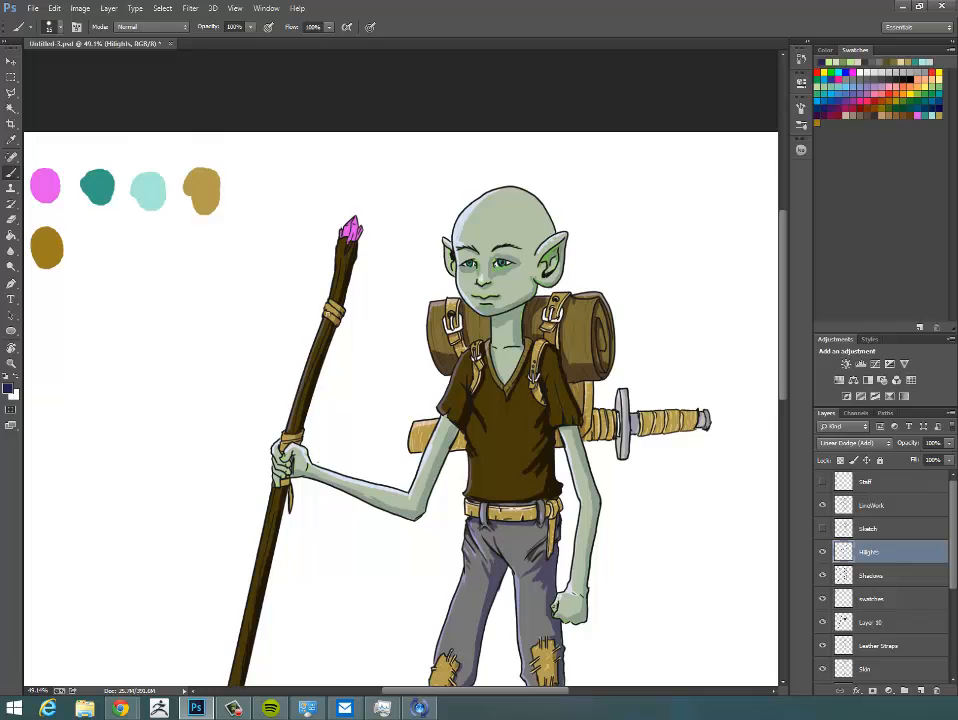
Paint a highlight down the length of the wooden staff, from below the hand to its lower tip
left_click_drag(286, 523, 330, 393)
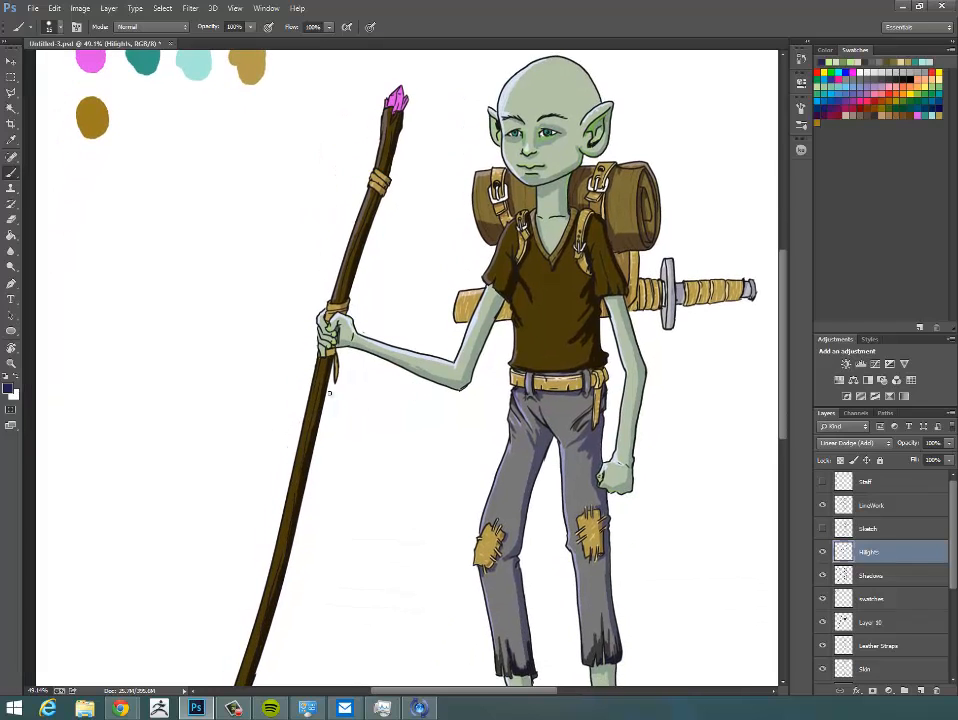
left_click_drag(312, 567, 361, 484)
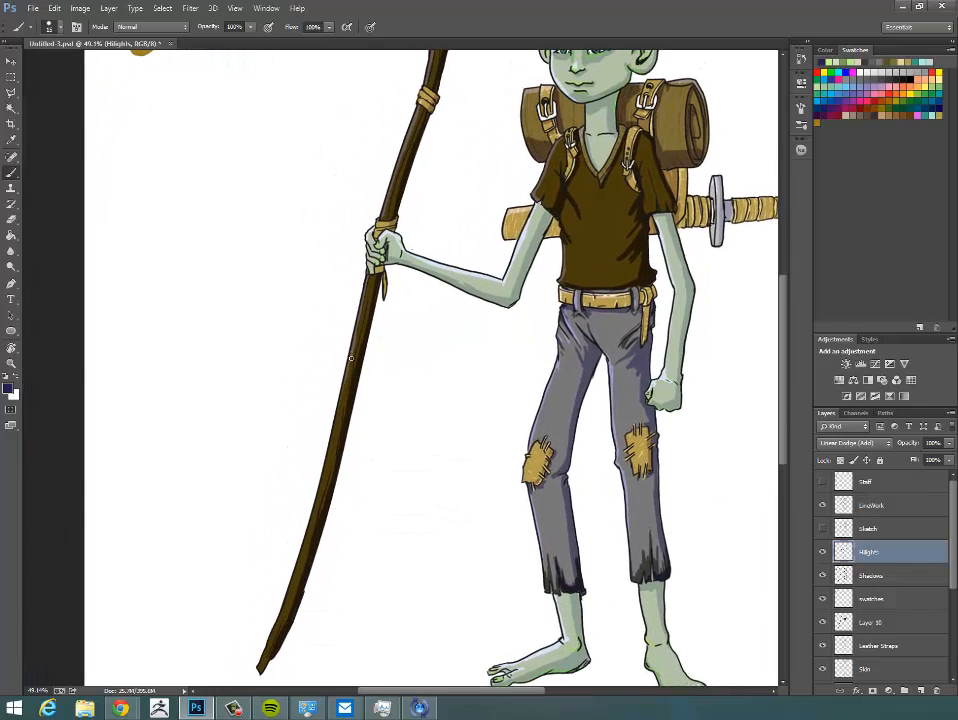
left_click_drag(351, 358, 315, 492)
left_click_drag(330, 446, 261, 666)
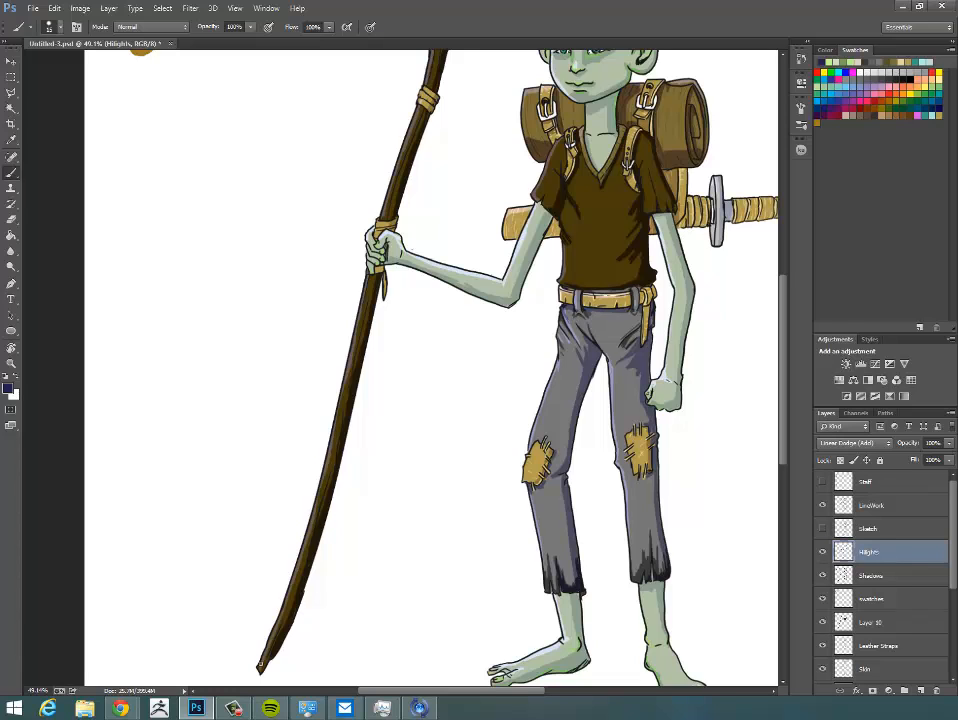
left_click_drag(302, 559, 323, 480)
Add highlights around the eyebrows, on the nose and lip, and along the collarbones
left_click_drag(464, 333, 363, 517)
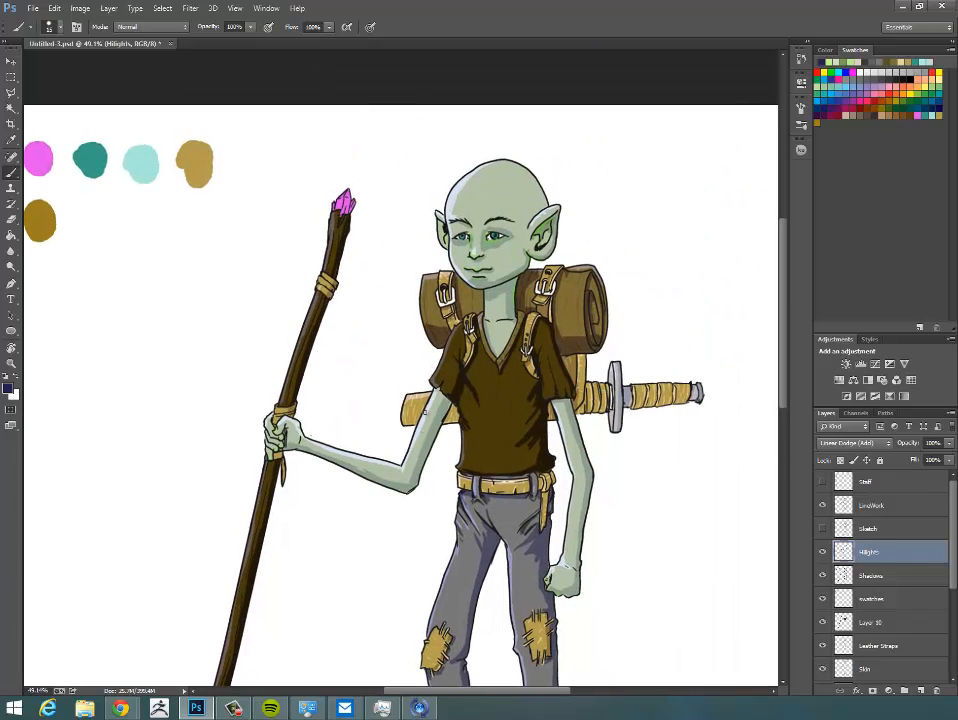
left_click_drag(554, 350, 538, 320)
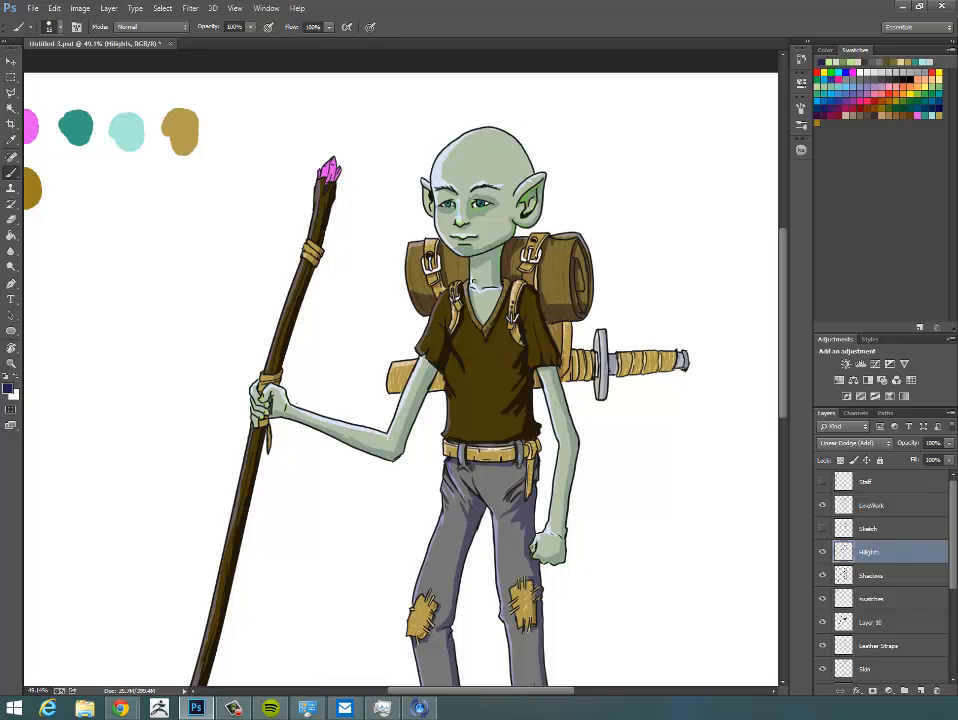
mouse_move(611, 301)
left_mouse_down()
mouse_move(626, 293)
mouse_move(655, 308)
mouse_move(598, 300)
left_mouse_up()
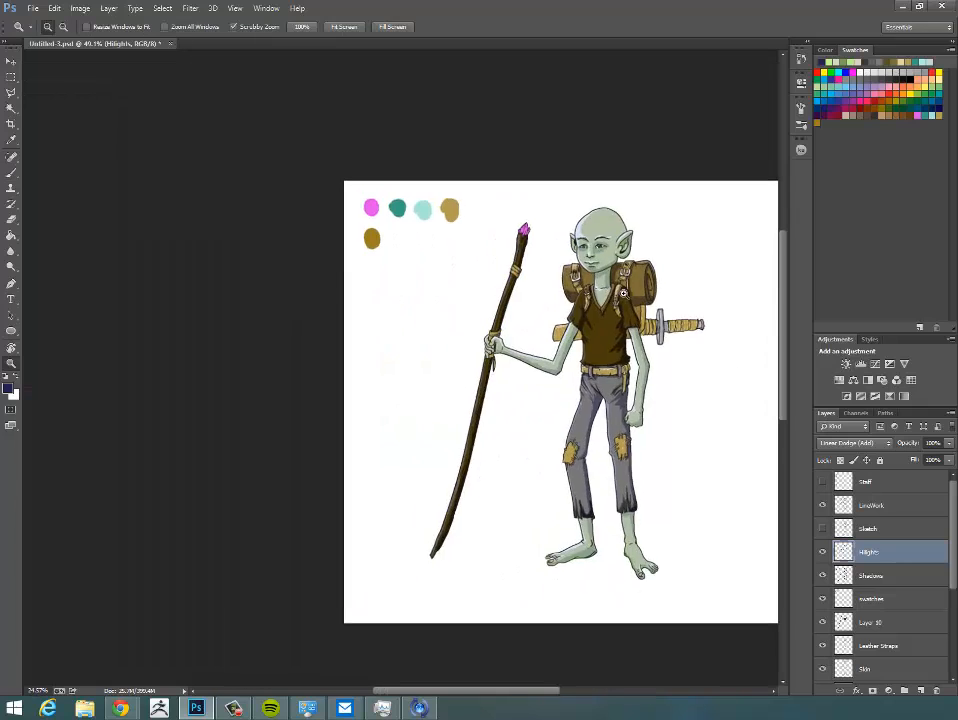
On the Shadows layer, paint a shadow down the side of the bald head above the larger ear
left_click_drag(660, 330, 493, 293)
left_click_drag(541, 383, 553, 466)
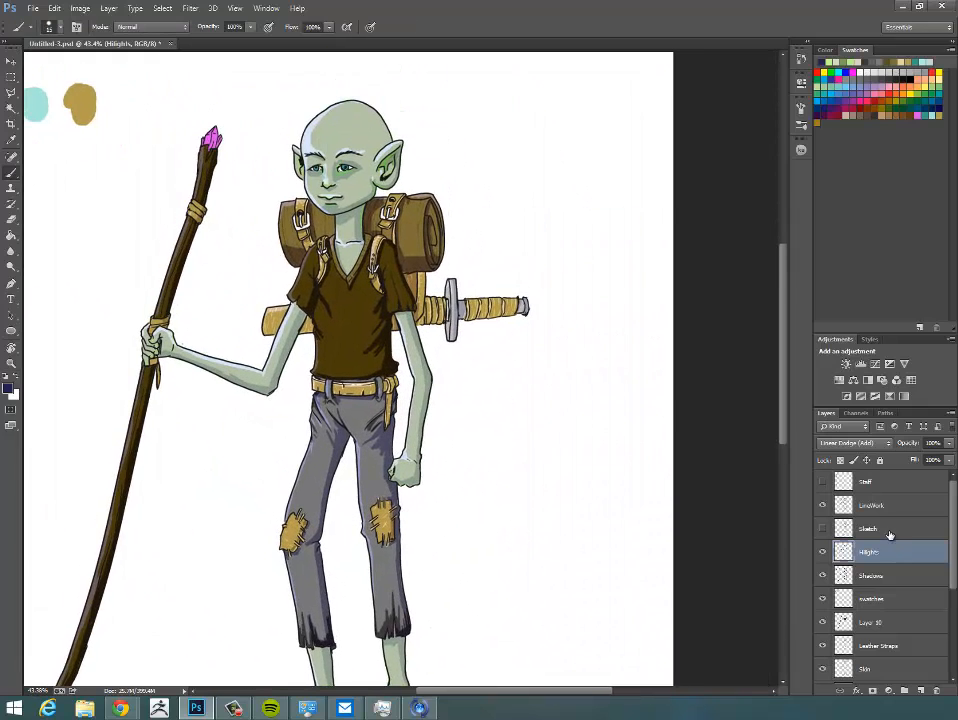
left_click(888, 576)
left_click_drag(375, 111, 407, 256)
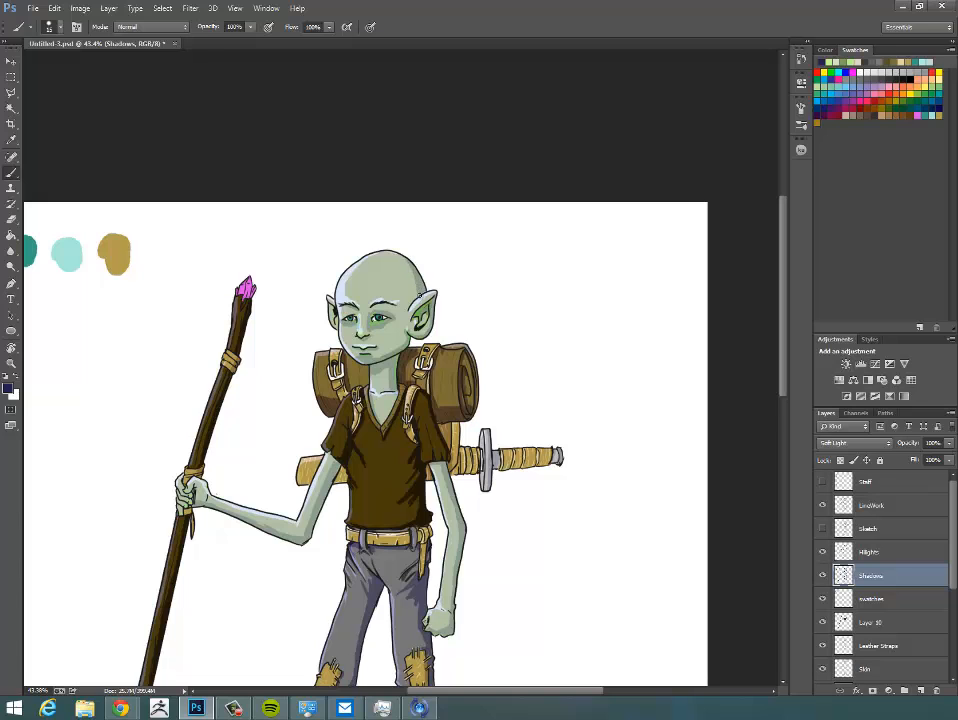
left_click_drag(553, 477, 590, 410)
key("z")
key("b")
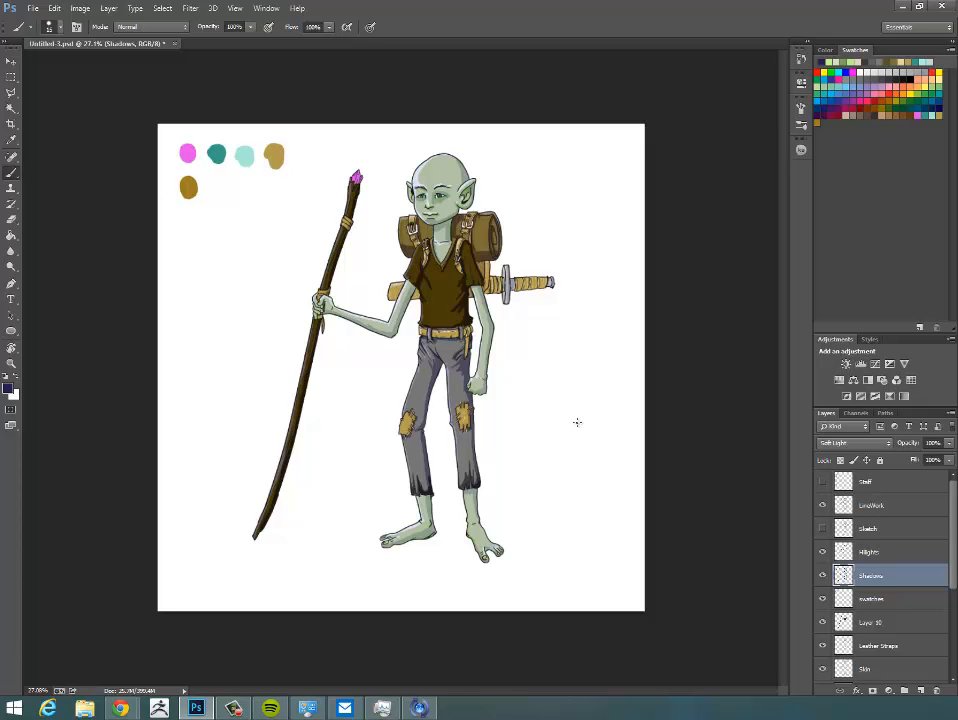
Return to the Hilights layer and build up the highlight along the lit side of the forehead and brow
key("z")
left_click_drag(559, 298, 589, 299)
key("b")
left_click(874, 551)
left_click_drag(456, 250, 563, 521)
left_click_drag(532, 465, 556, 465)
left_click_drag(532, 363, 589, 481)
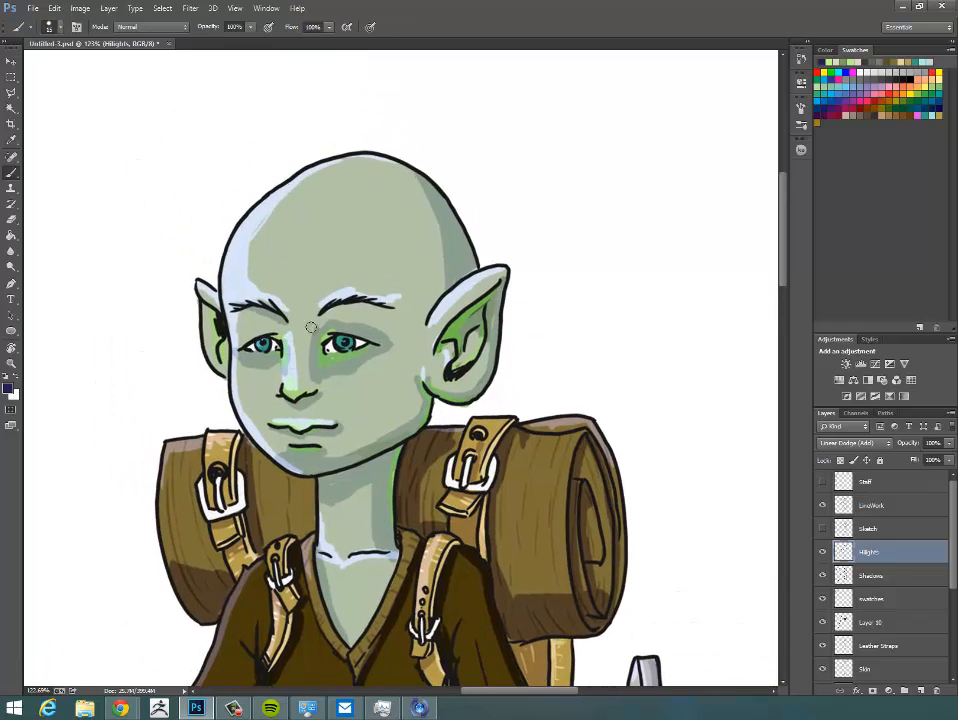
left_click_drag(388, 267, 402, 271)
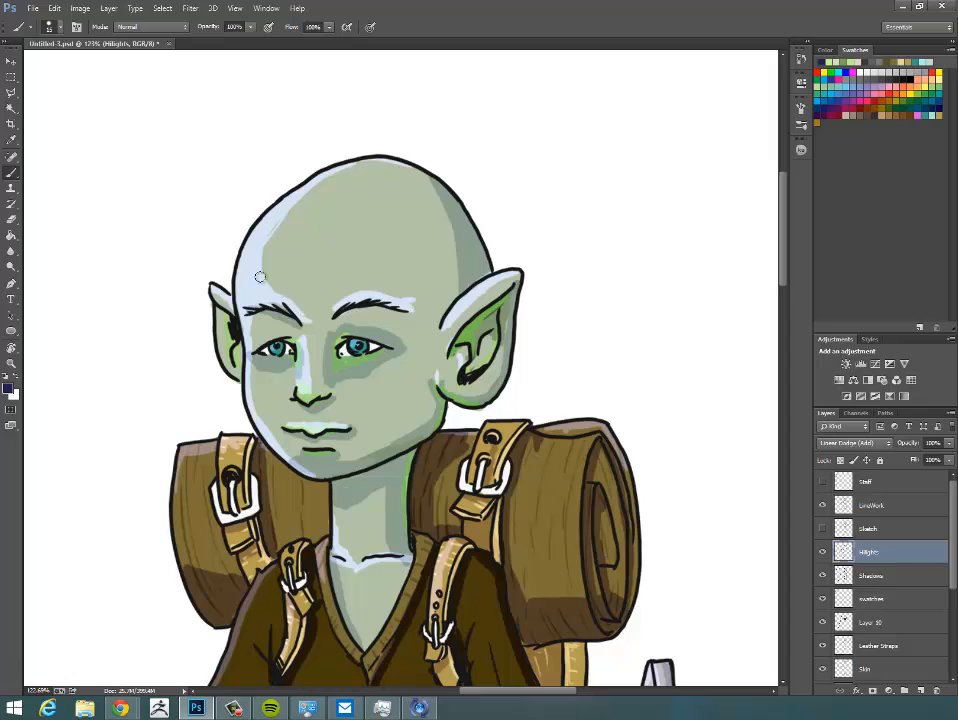
left_click_drag(263, 239, 273, 221)
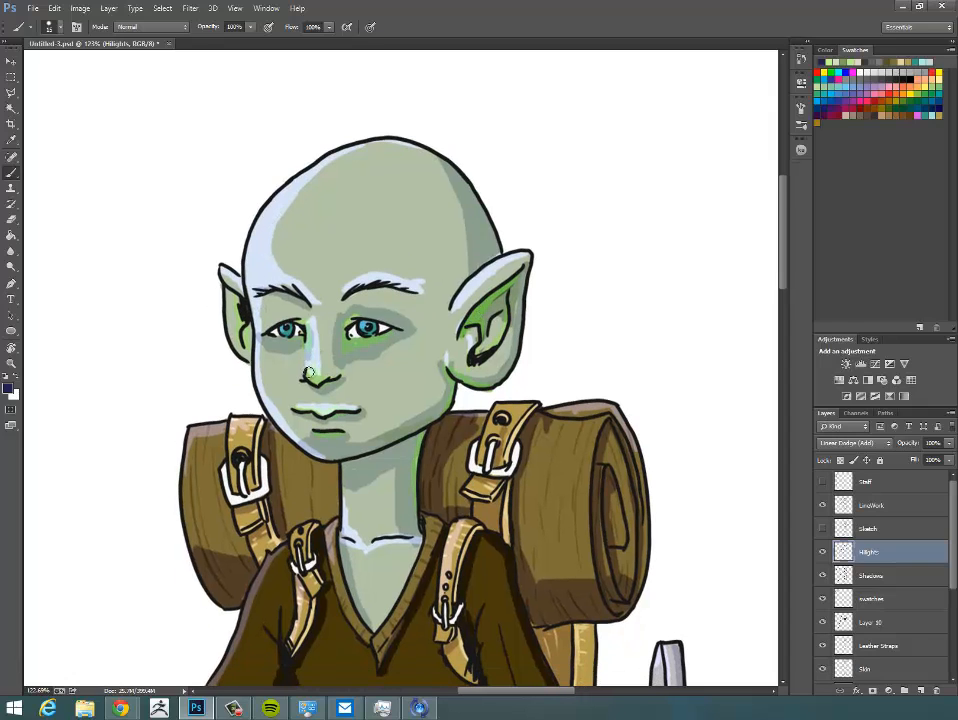
Brighten the tip of the nose and refine the upper lip highlight, trimming its edge with the Eraser
left_click_drag(309, 372, 329, 379)
left_click_drag(384, 323, 403, 310)
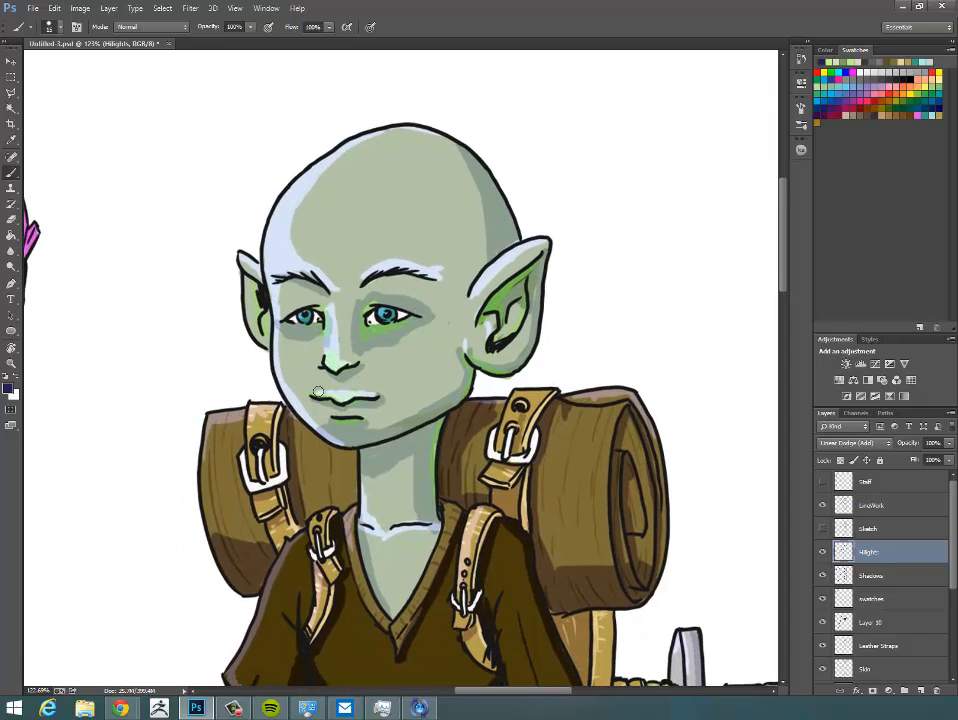
left_click_drag(383, 391, 387, 389)
key("e")
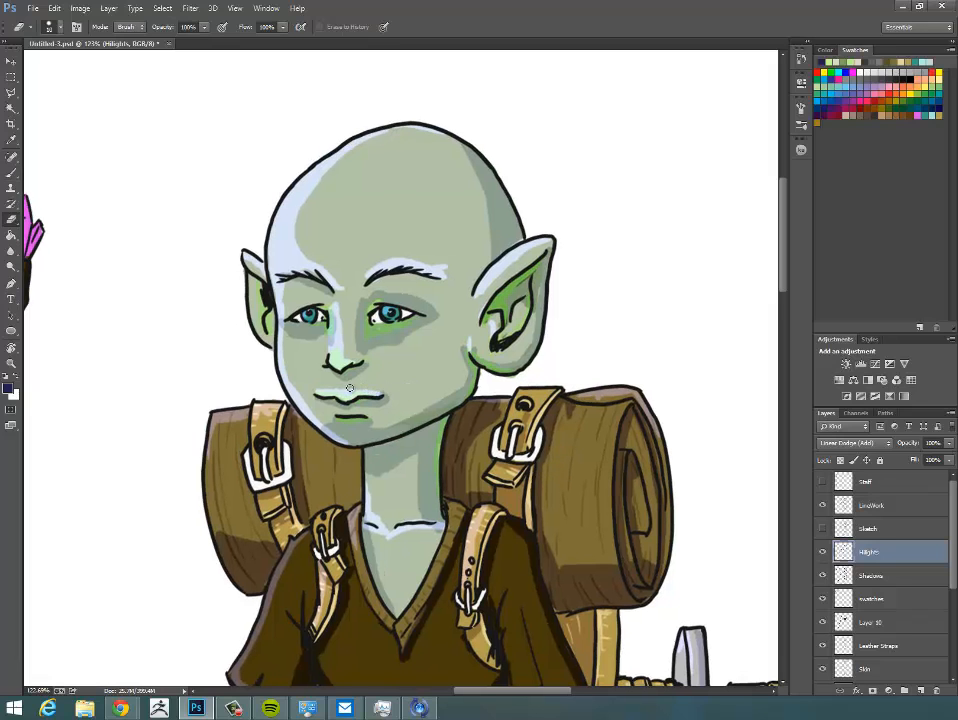
left_click_drag(454, 328, 505, 331)
key("z")
left_click_drag(614, 356, 560, 366)
left_click_drag(725, 511, 613, 386)
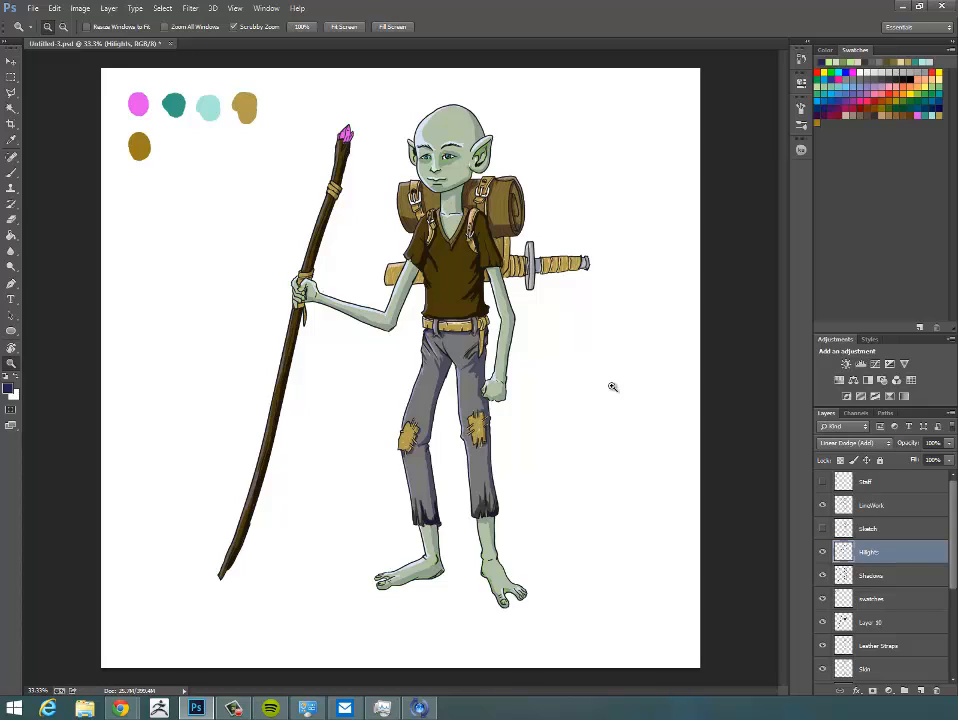
left_click(235, 708)
left_click(510, 583)
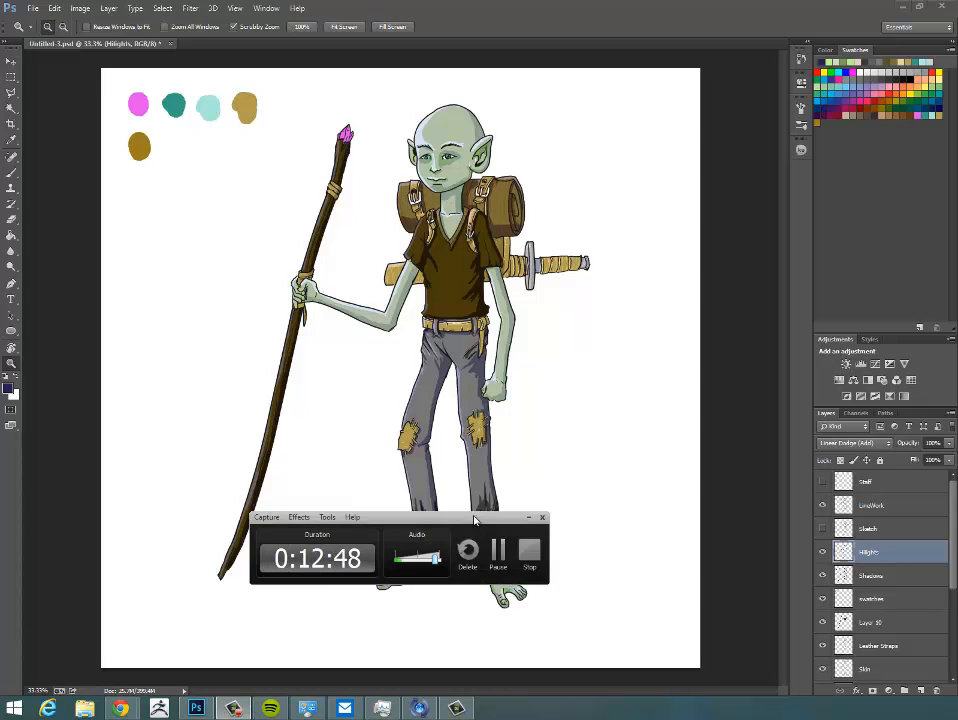